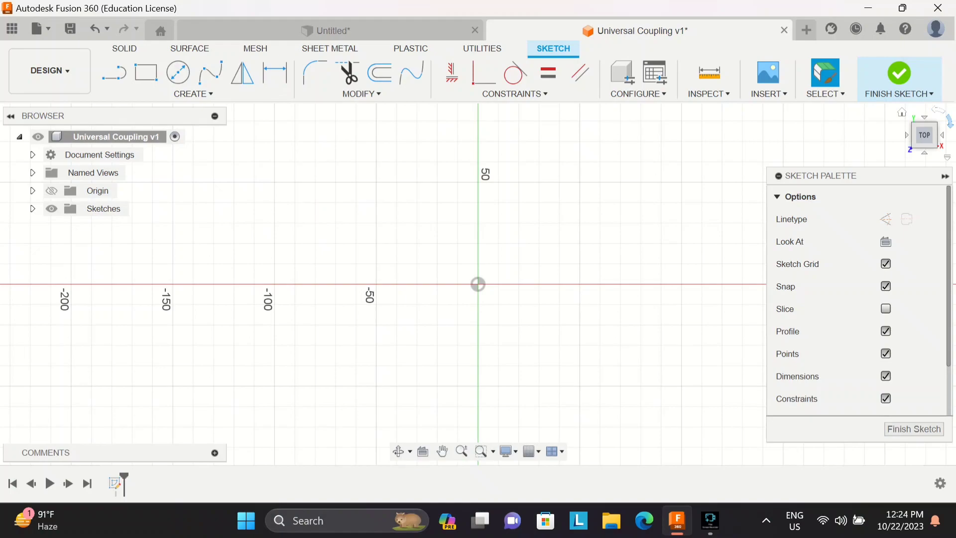
- Sketch two concentric circles of 16 mm and 30 mm diameter centred on the origin and finish the sketch
key(c)
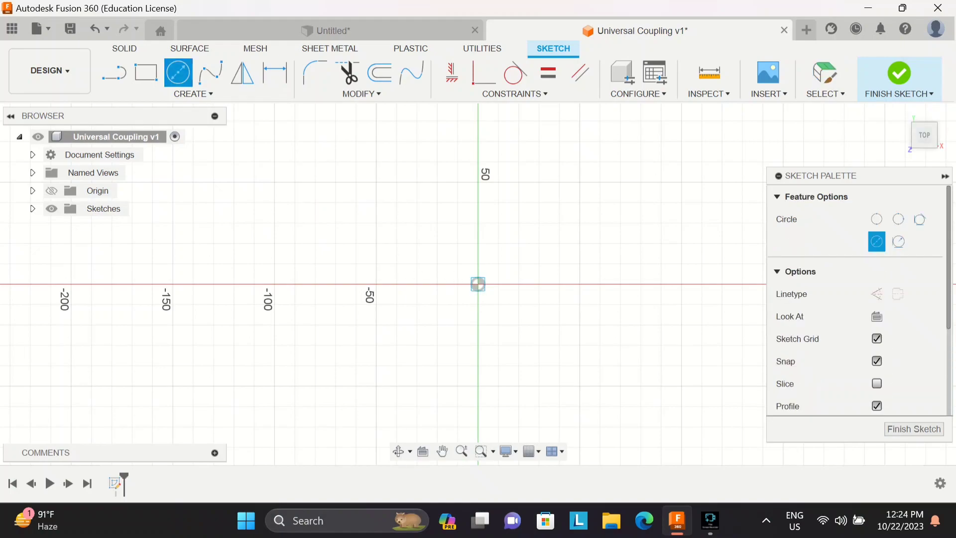
click(478, 284)
text(16)
key(Return)
scroll(470, 304, up, 5)
click(487, 260)
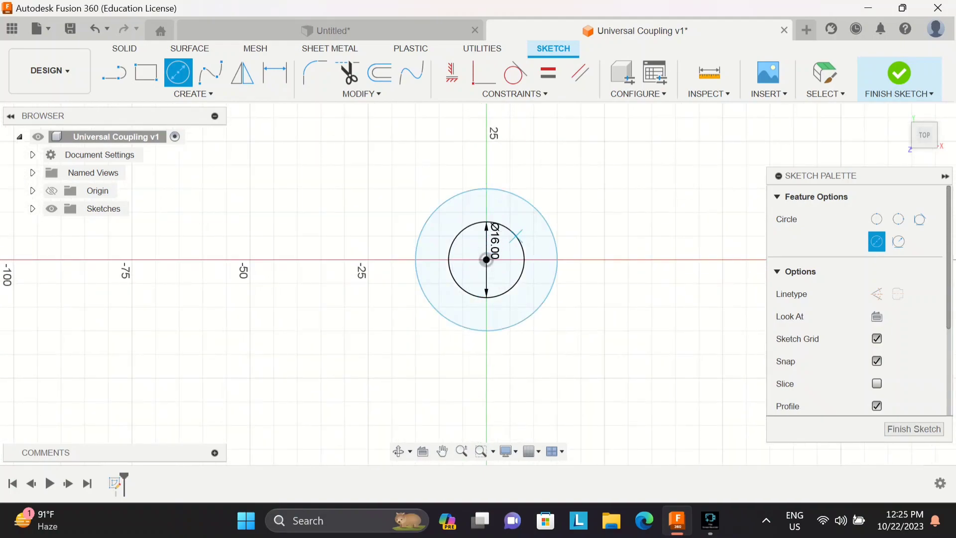
click(892, 433)
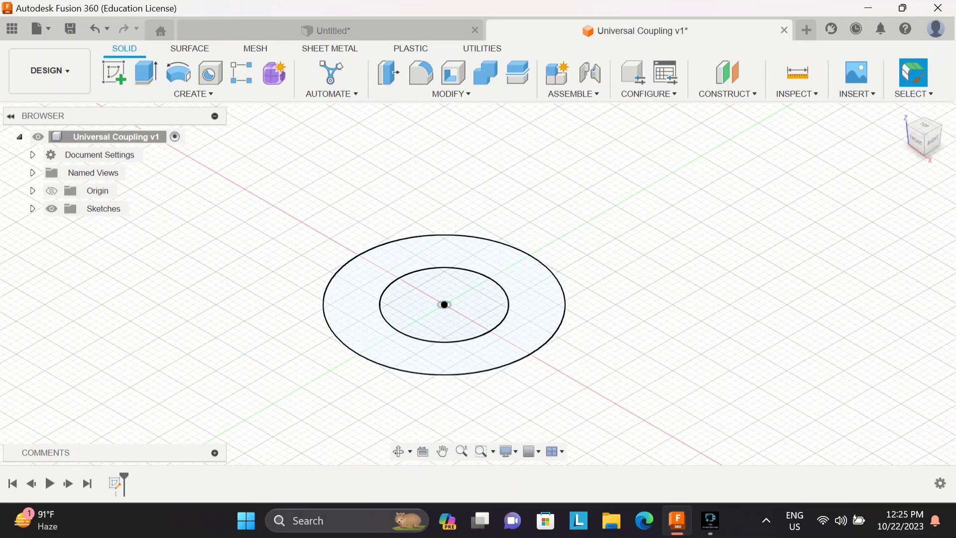
- Extrude the ring between the two circles symmetrically to a whole length of 60 mm as a new body
key(e)
click(537, 305)
scroll(644, 173, down, 3)
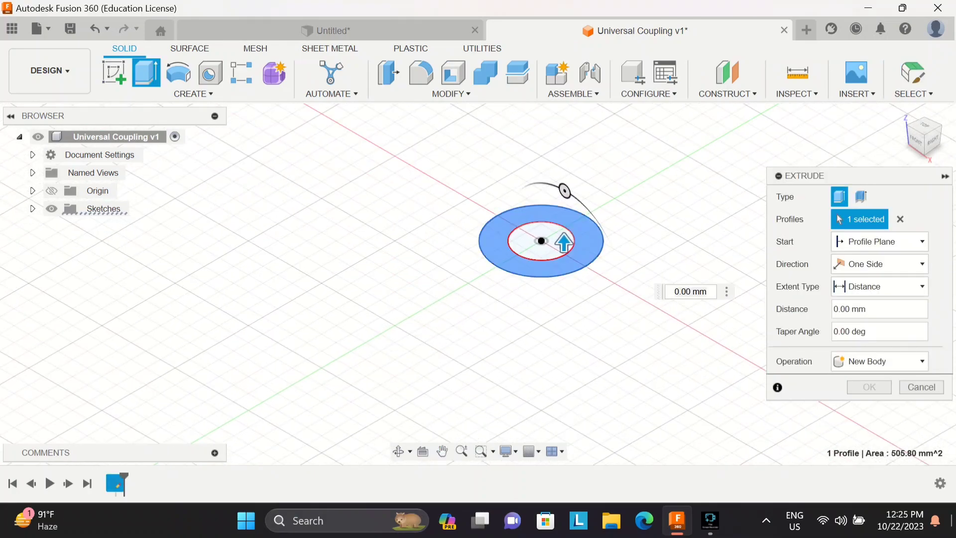
click(879, 264)
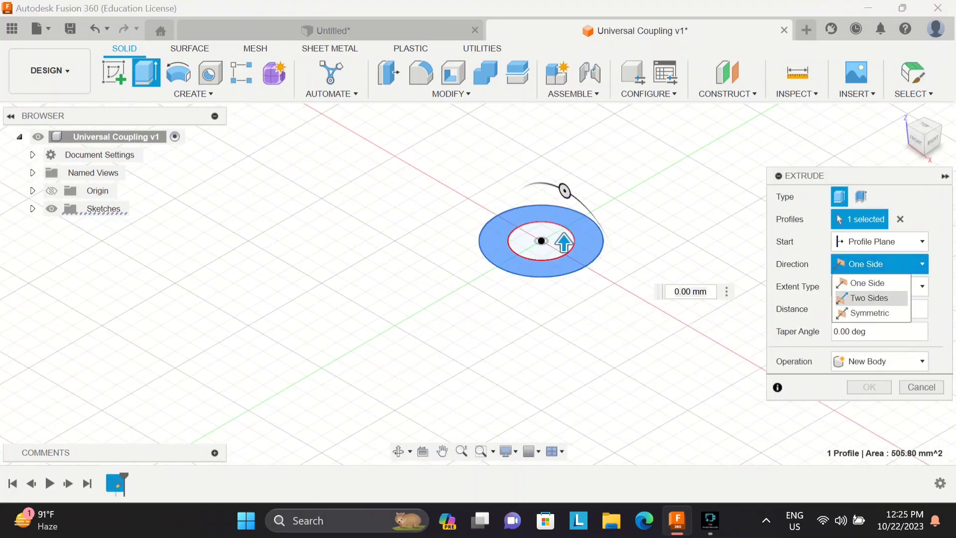
click(859, 312)
click(866, 308)
text(60)
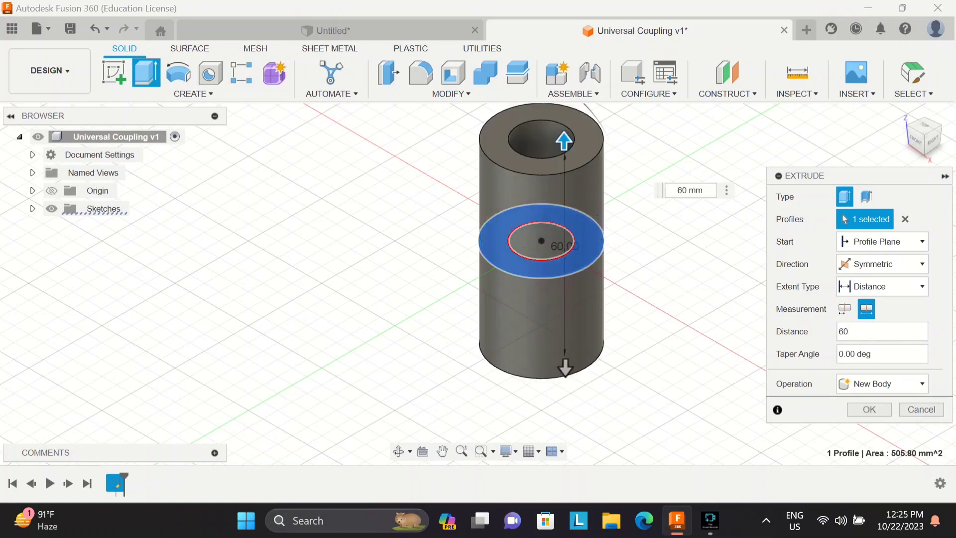
middle_drag(547, 249, 485, 257)
key(Return)
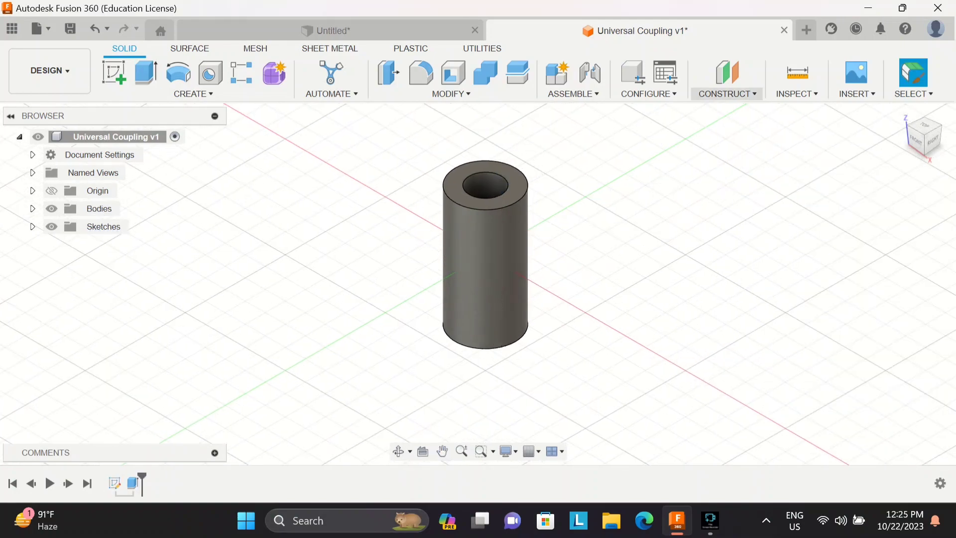
click(727, 74)
click(734, 139)
click(520, 273)
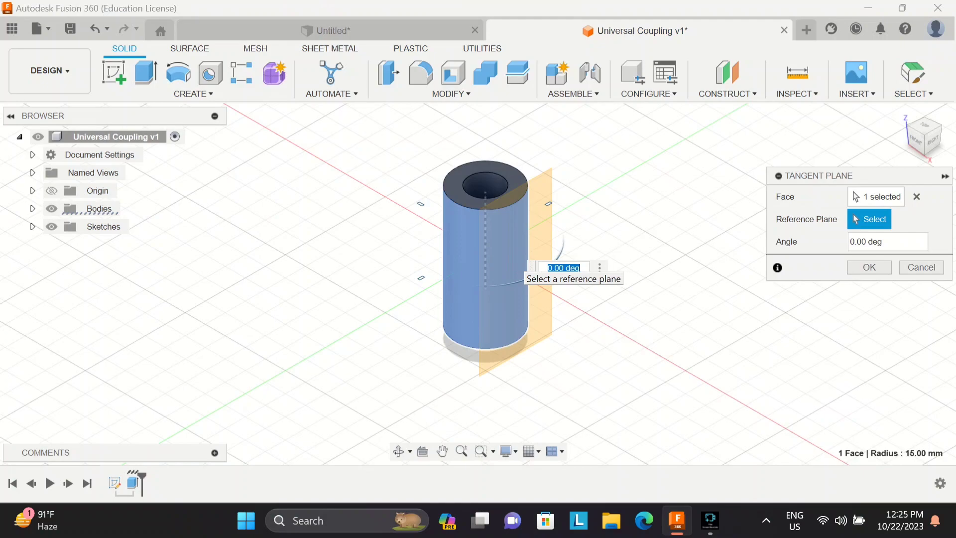
click(921, 267)
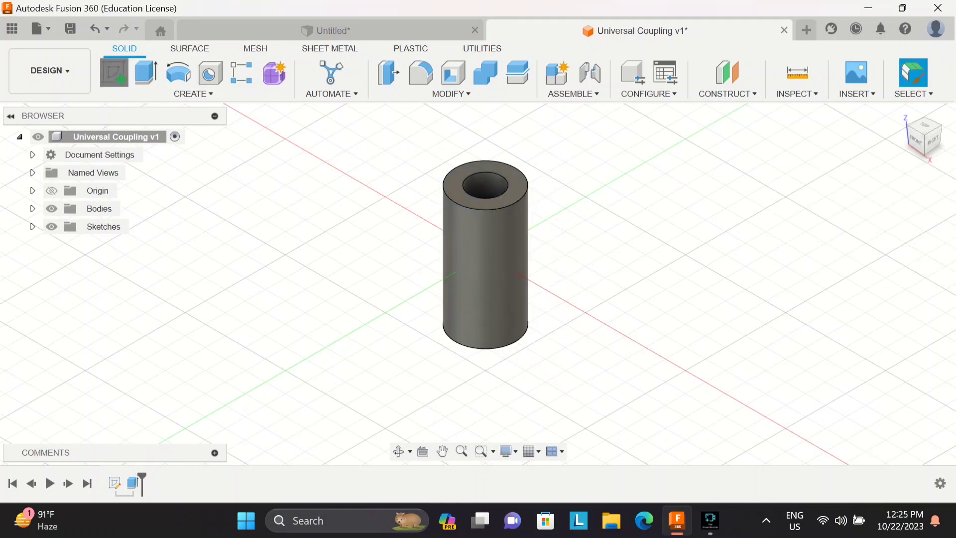
- Sketch concentric 16 mm and 30 mm circles on the YZ plane, centred on the horizontal axis 25 mm from the origin on the negative side
click(518, 195)
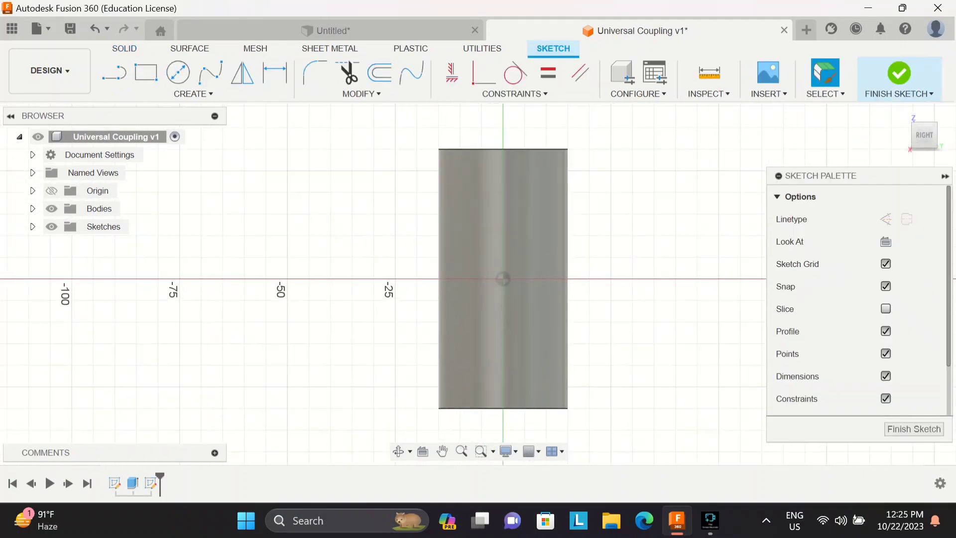
click(177, 73)
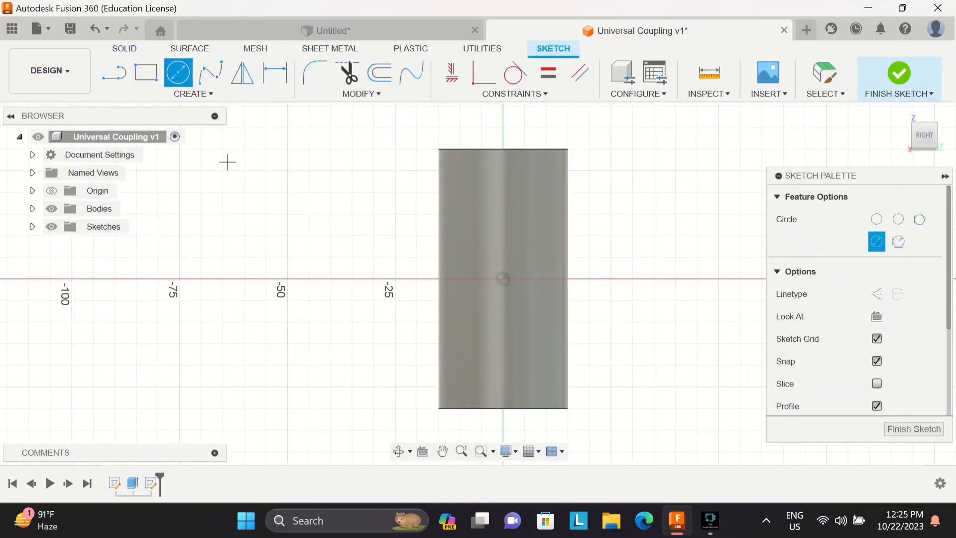
click(395, 279)
key(Return)
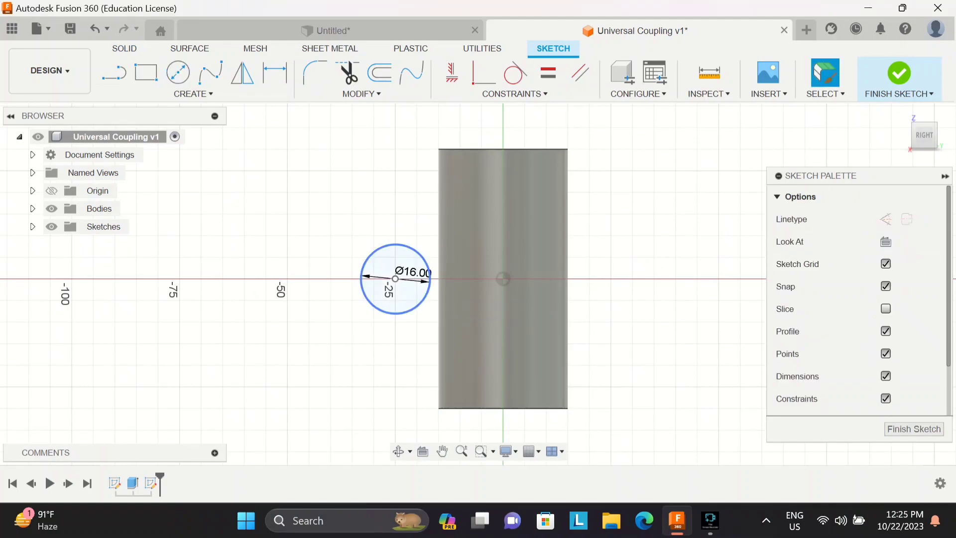
click(389, 275)
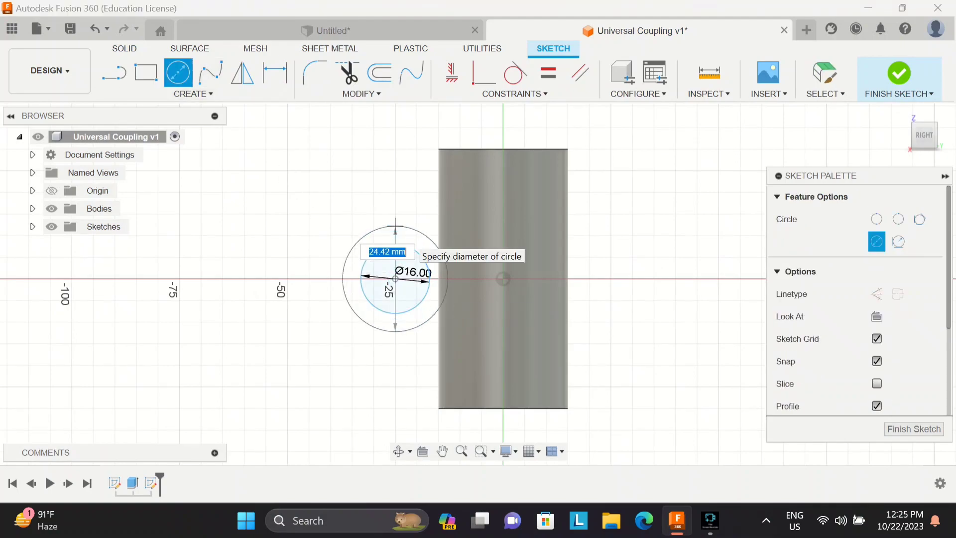
text(30)
key(Return)
click(913, 429)
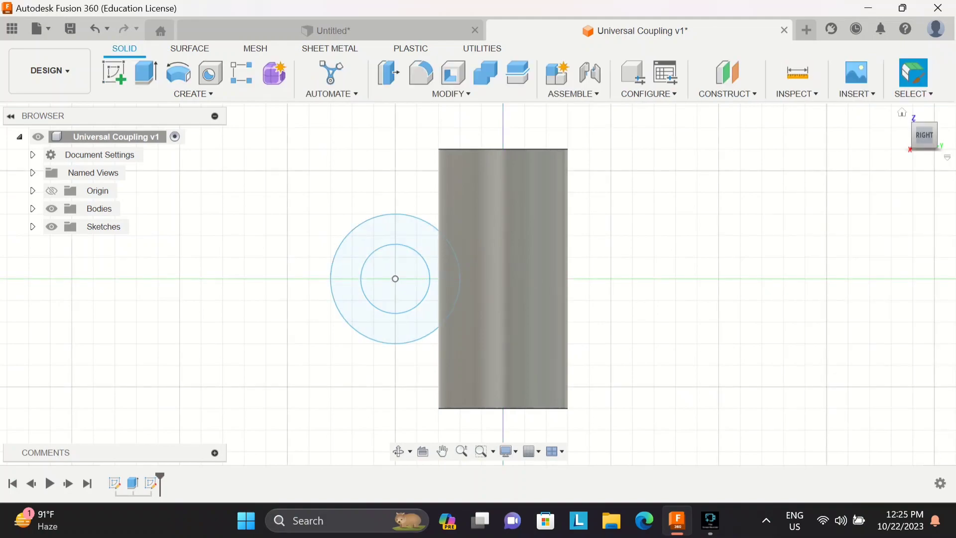
- Extrude the new ring profile symmetrically to a whole length of 60 mm, joining it to the vertical cylinder
click(146, 73)
click(417, 301)
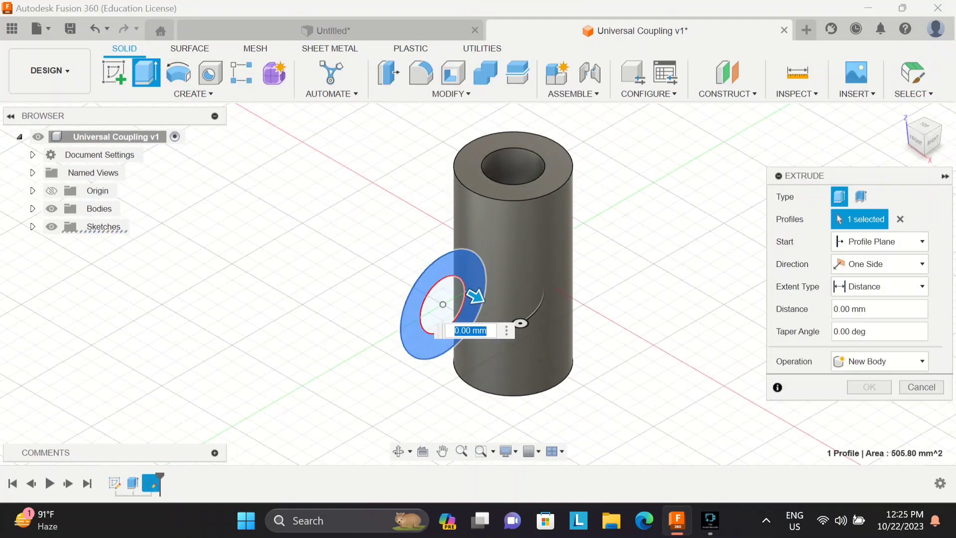
click(880, 264)
click(869, 313)
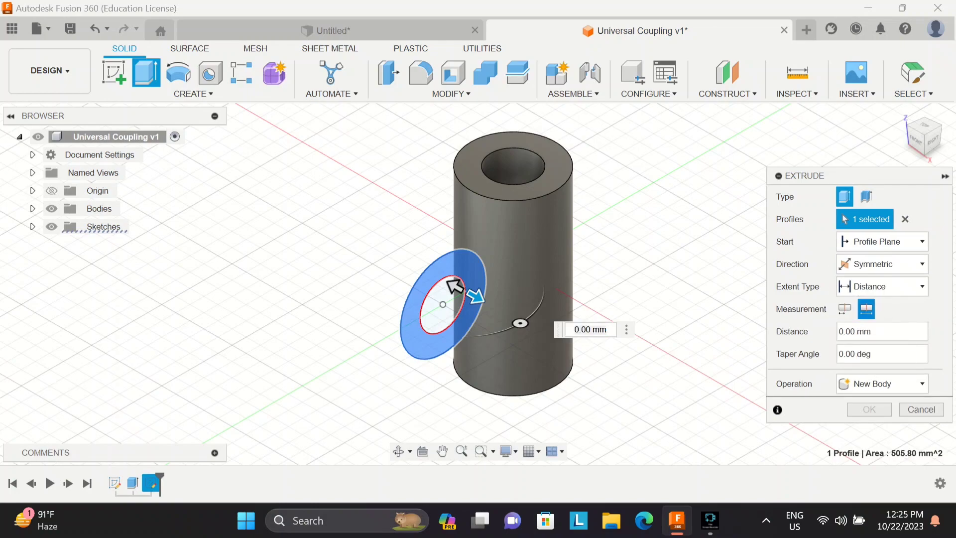
text(60)
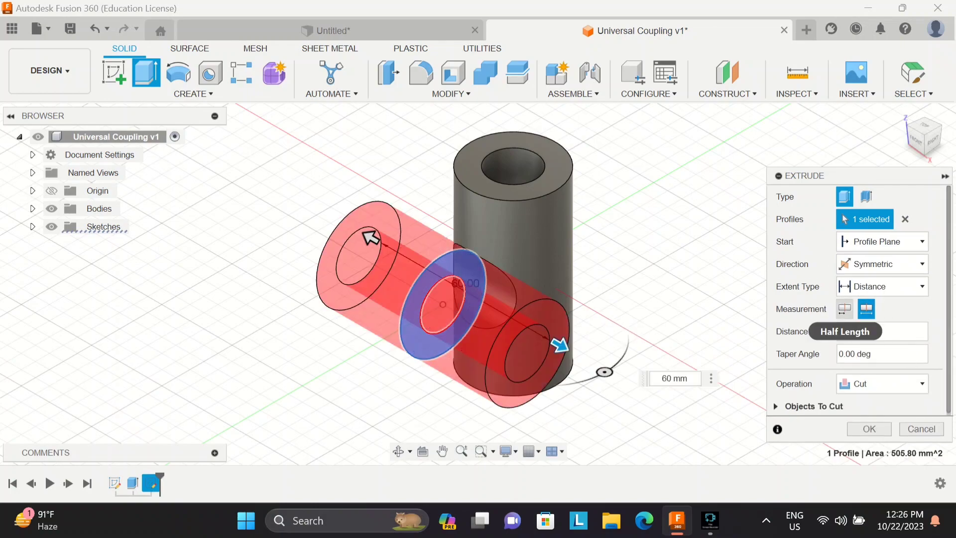
click(862, 399)
click(869, 409)
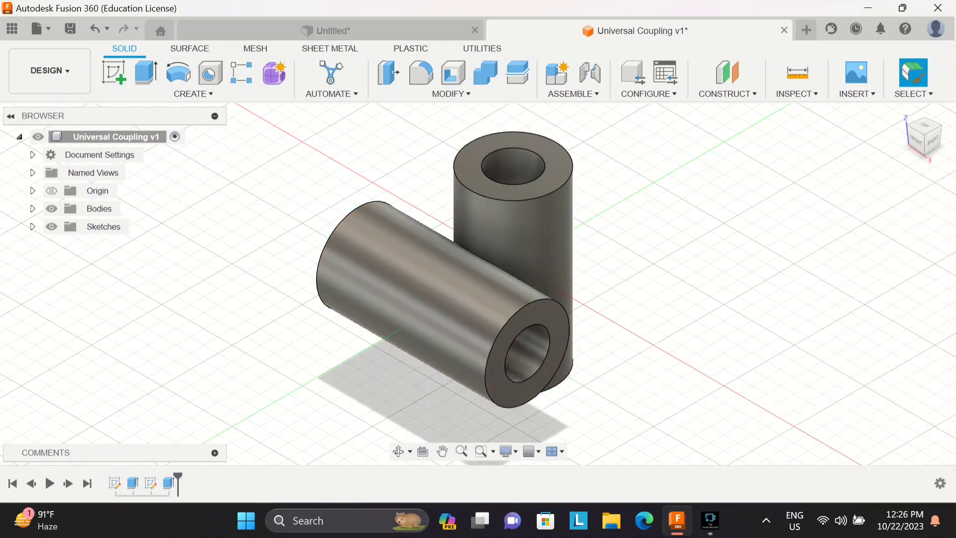
- Fillet the edge where the two crossing cylinders meet with a 3 mm radius
shift+middle_drag(642, 308, 478, 246)
key(f)
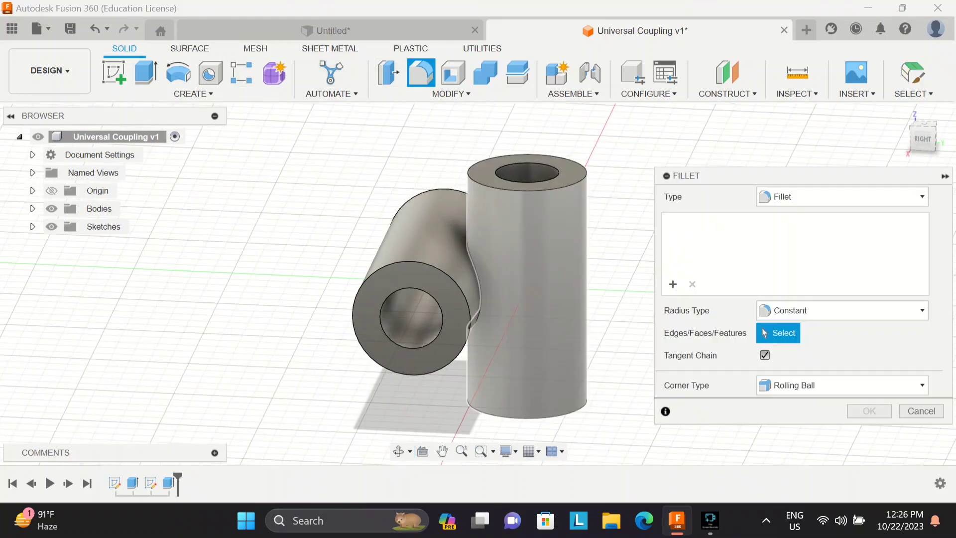
click(477, 264)
text(3)
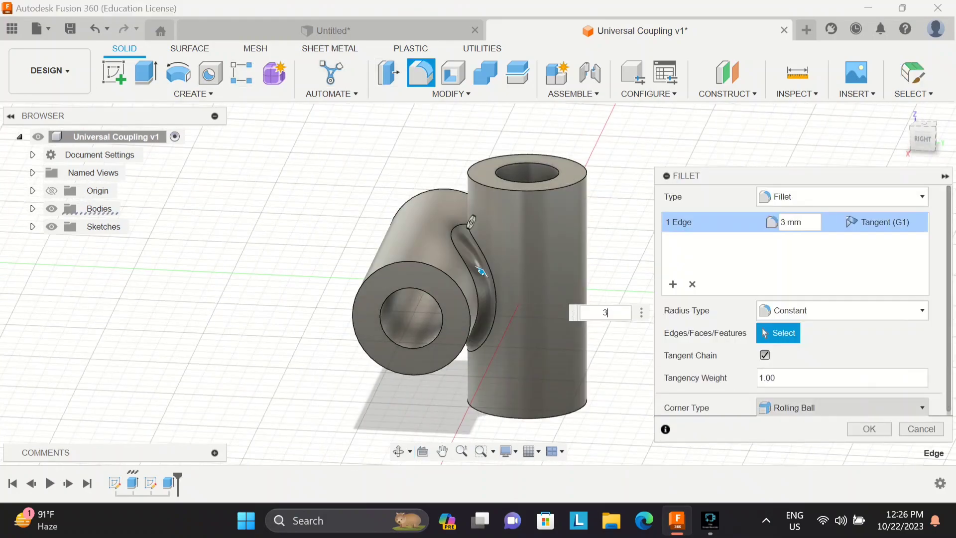
click(869, 429)
shift+middle_drag(672, 279, 423, 310)
click(902, 113)
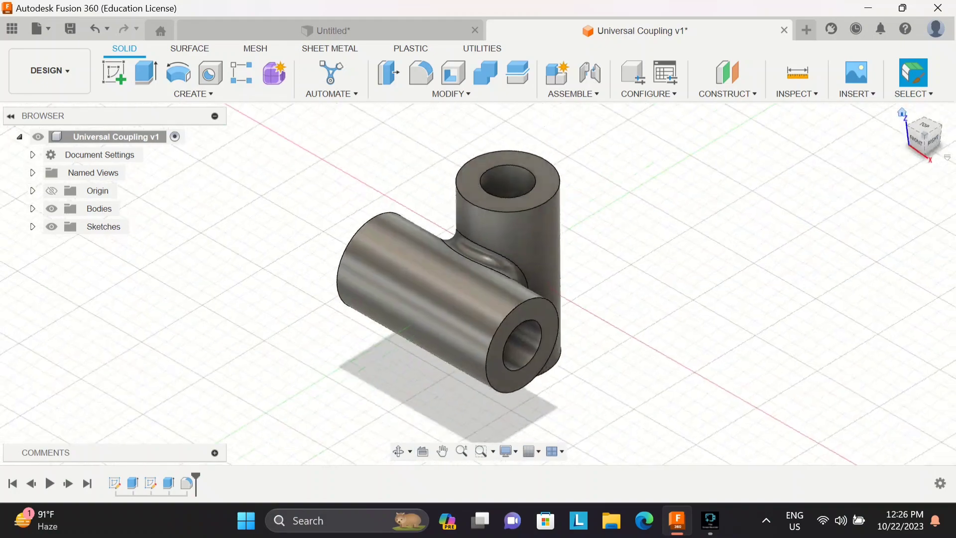
shift+middle_drag(643, 309, 618, 274)
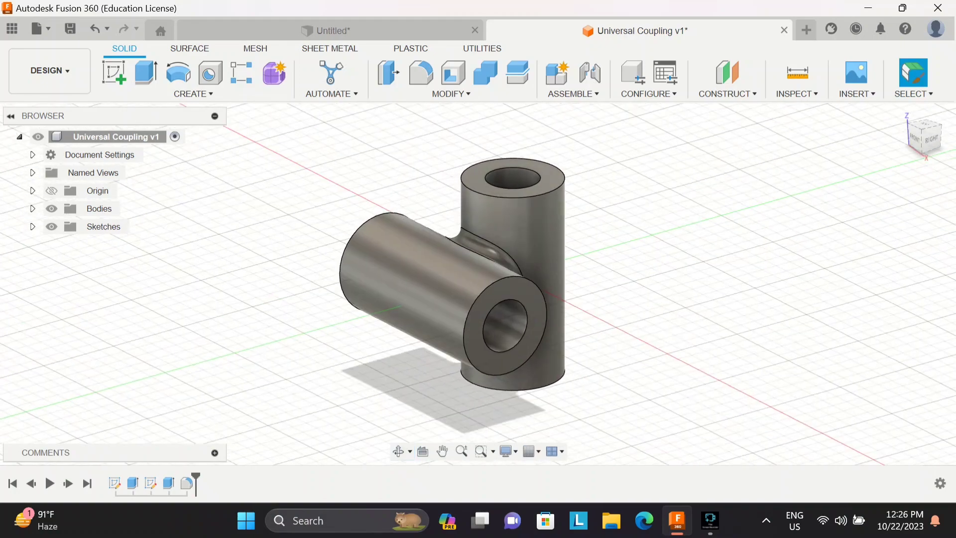
- Rename the body as Bearing Cross and convert it into a component
click(33, 209)
double_click(114, 226)
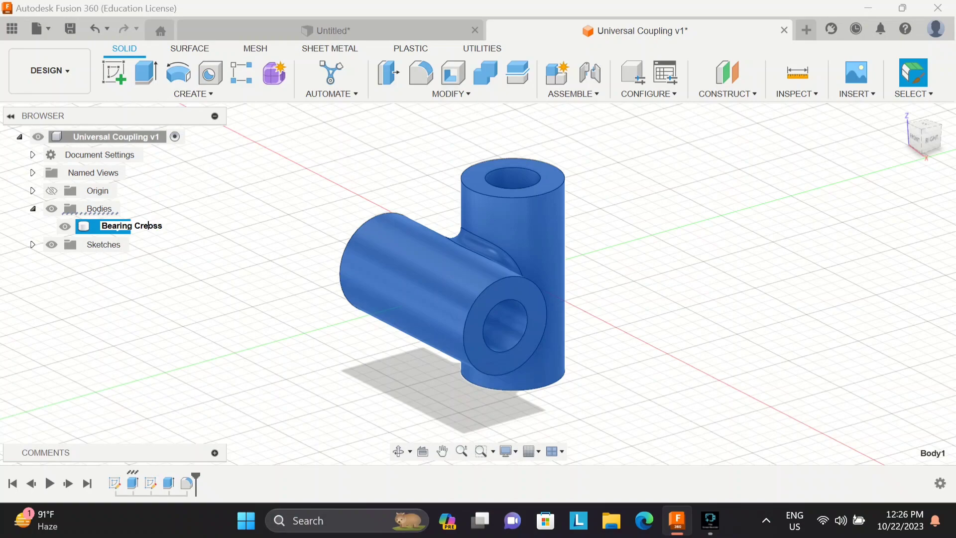
key(Return)
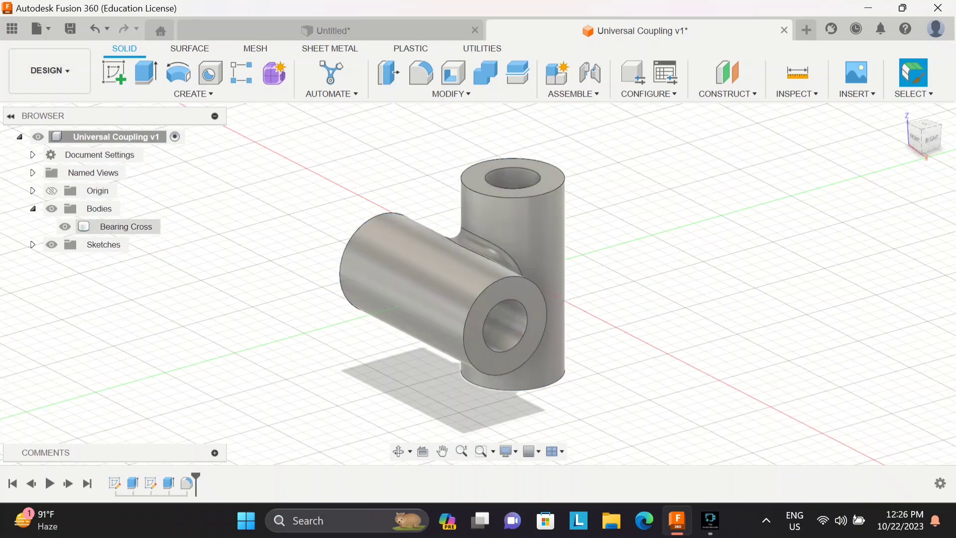
right_click(113, 226)
click(169, 45)
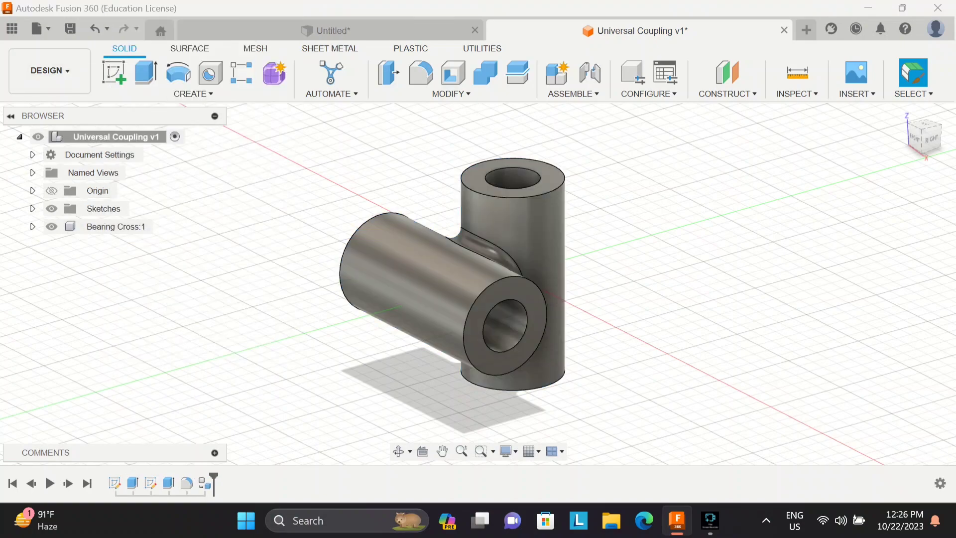
- Hide the Bearing Cross component and return to the home view
right_click(108, 227)
click(52, 227)
click(52, 227)
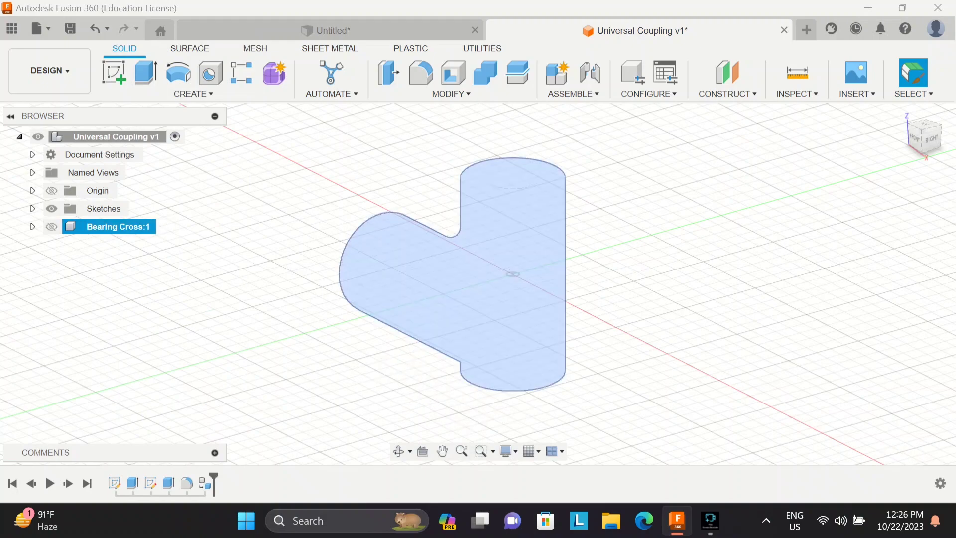
click(647, 209)
click(902, 112)
- Create and activate a standard internal component named yoke 1 under the Universal Coupling assembly
right_click(138, 136)
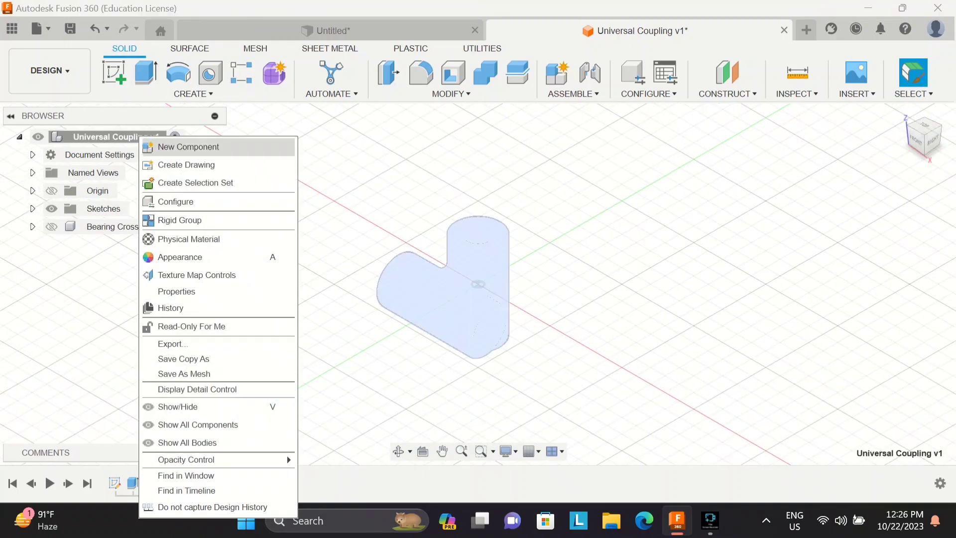
click(179, 146)
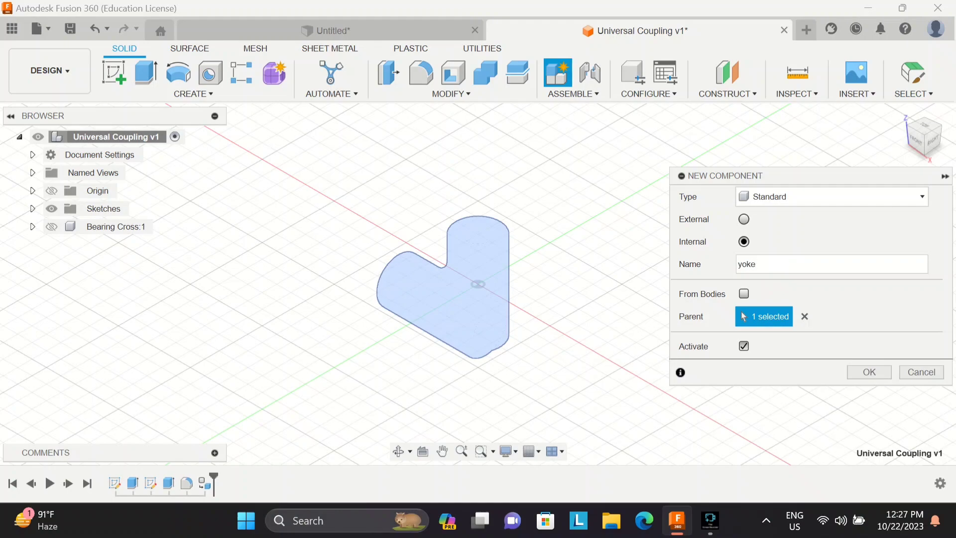
text(yoke 1)
key(Return)
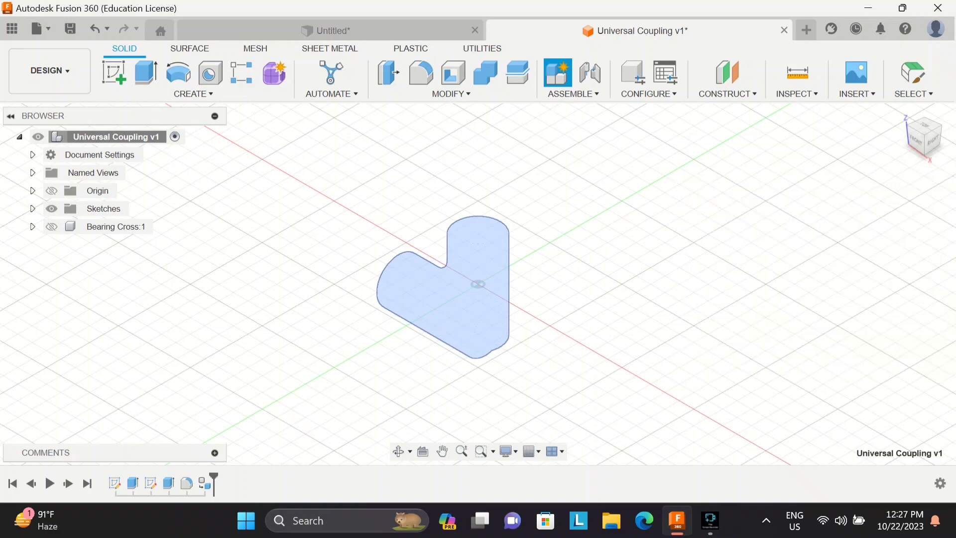
- Sketch a center rectangle 15 mm wide and 90 mm high on the yoke component's YZ plane, centred on the origin
click(114, 75)
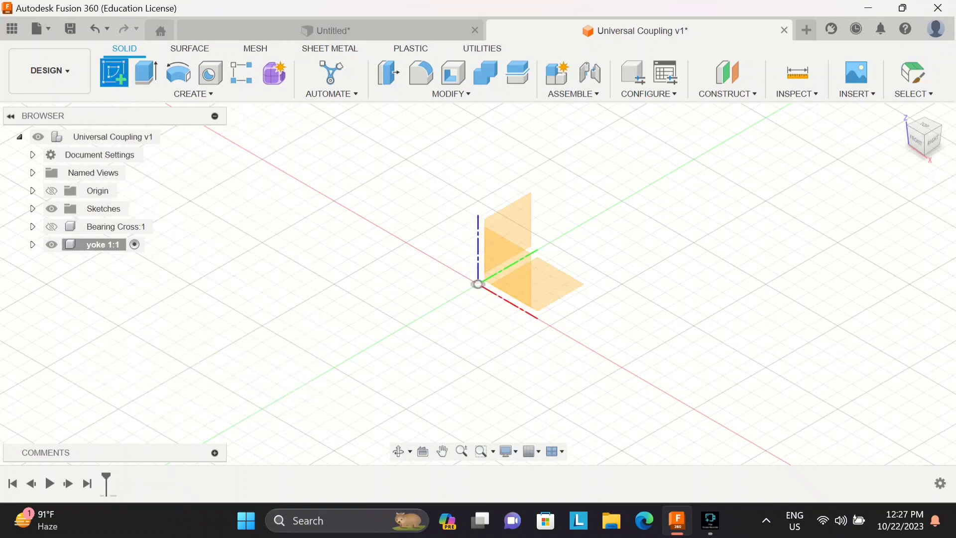
click(503, 259)
key(r)
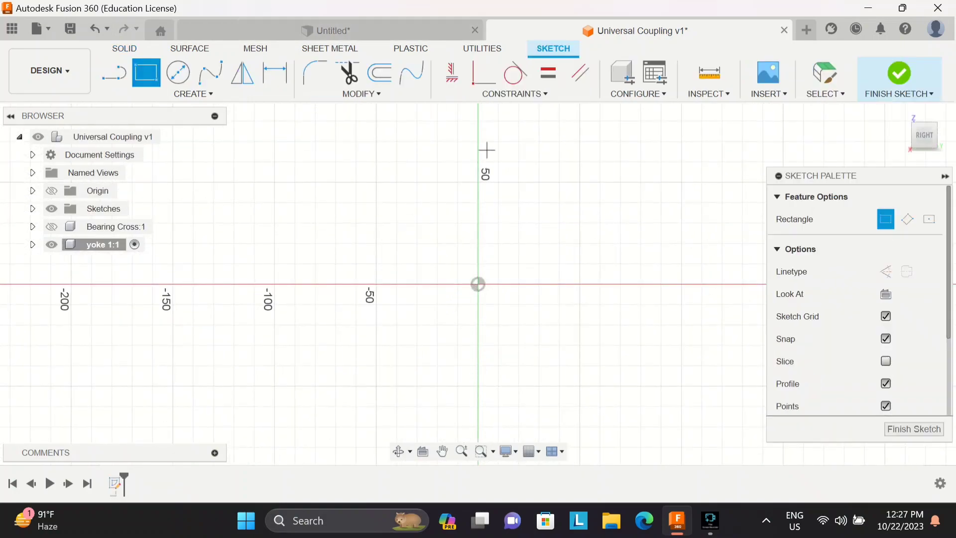
click(929, 219)
click(478, 285)
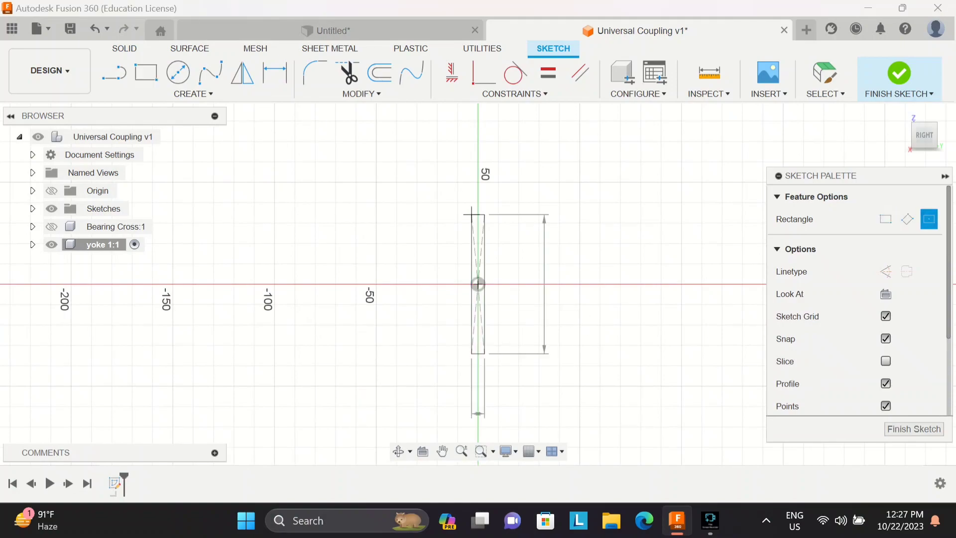
scroll(445, 120, down, 2)
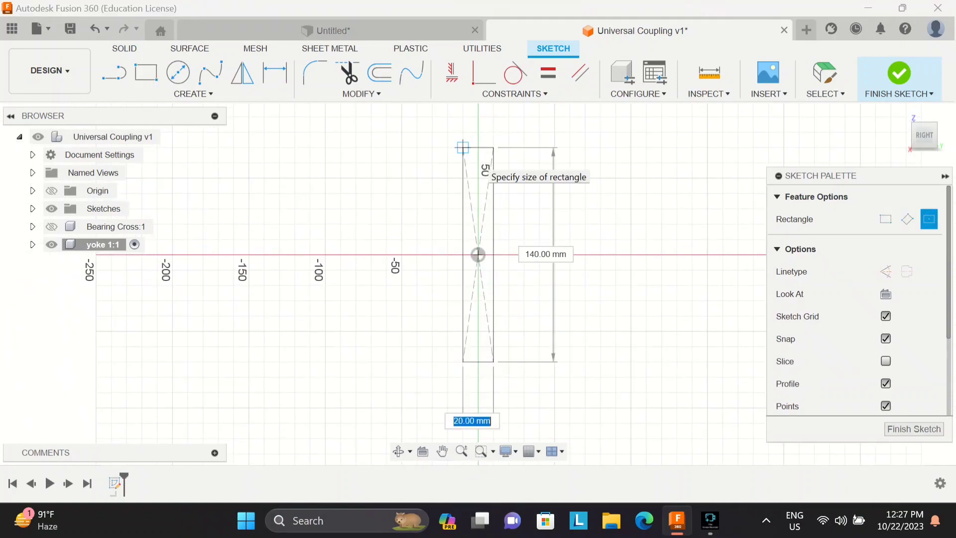
text(15)
key(Tab)
text(90)
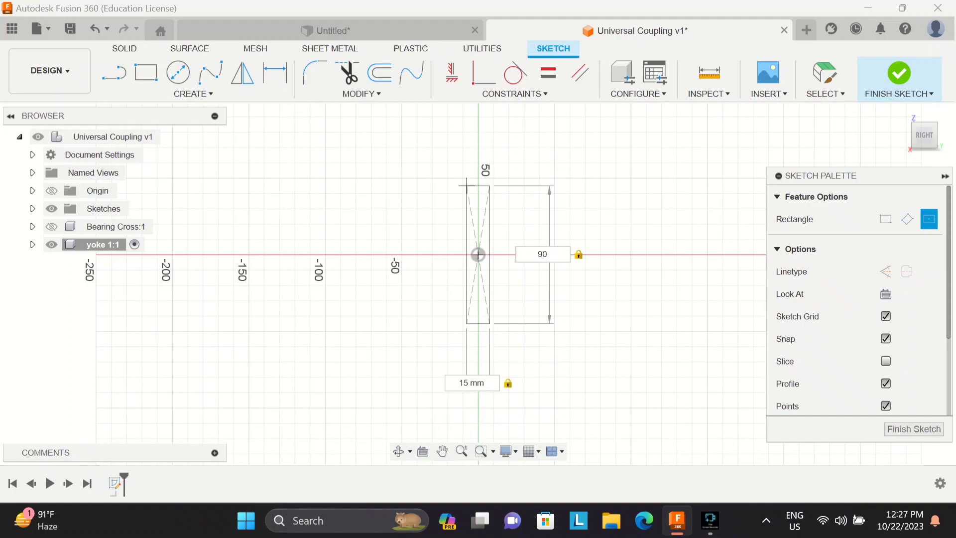
key(Return)
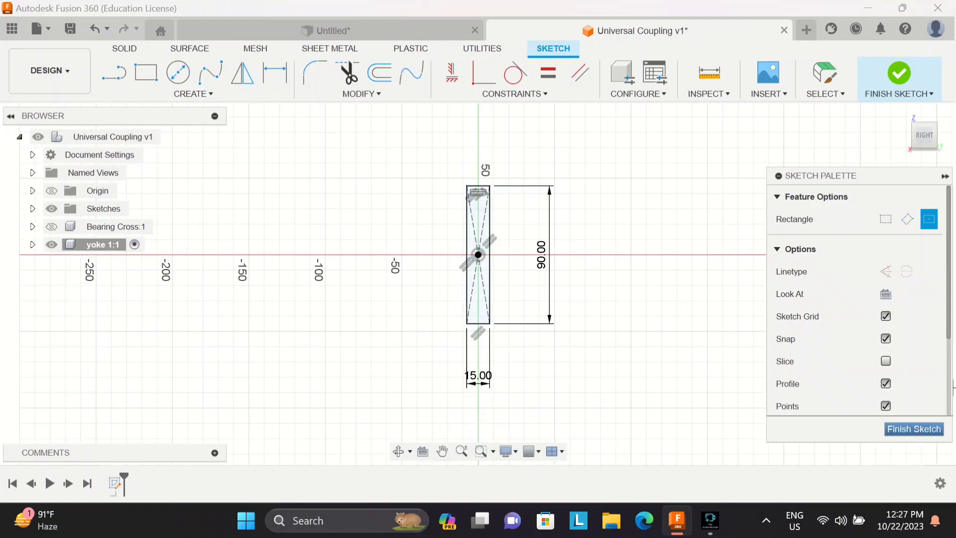
- Finish the sketch and extrude the rectangle symmetrically to a total distance of 60 mm as a new body
click(913, 429)
key(e)
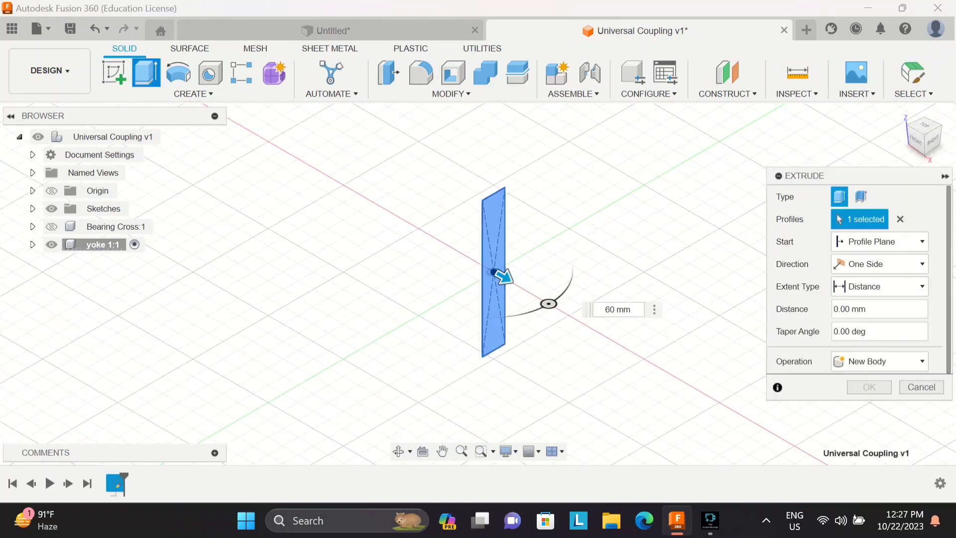
click(879, 264)
click(870, 312)
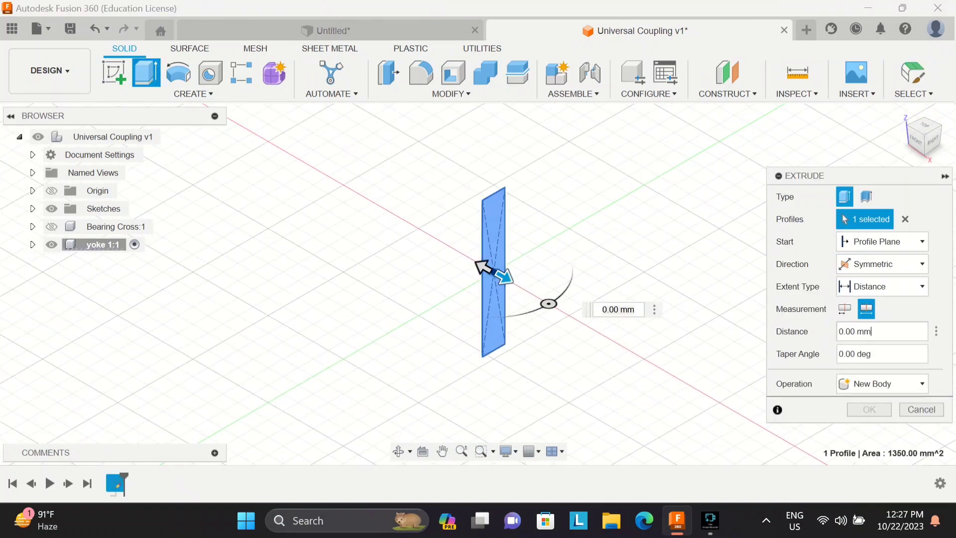
text(60)
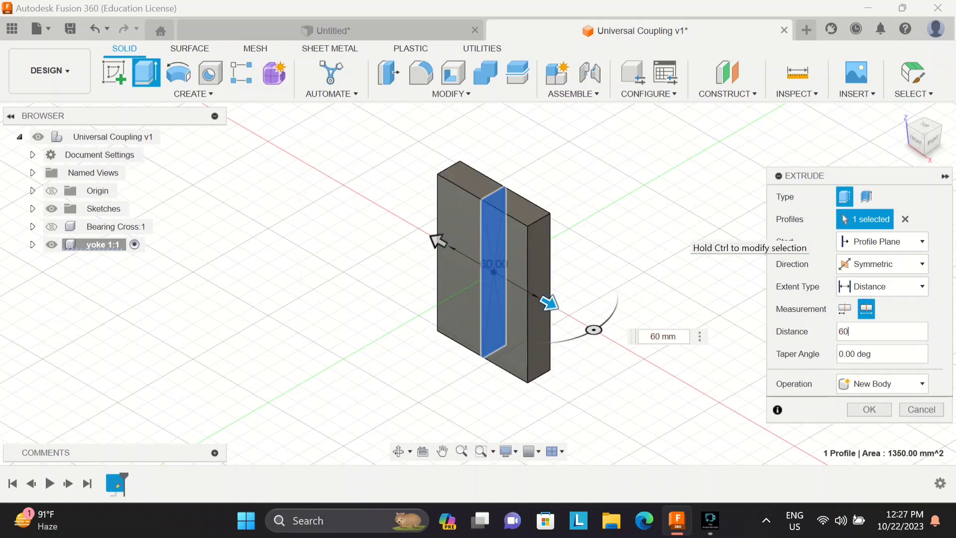
key(Return)
- Sketch concentric circles of 16 mm and 28 mm diameter on the block's top face plane, centred on the vertical axis beyond the block
click(114, 73)
click(491, 192)
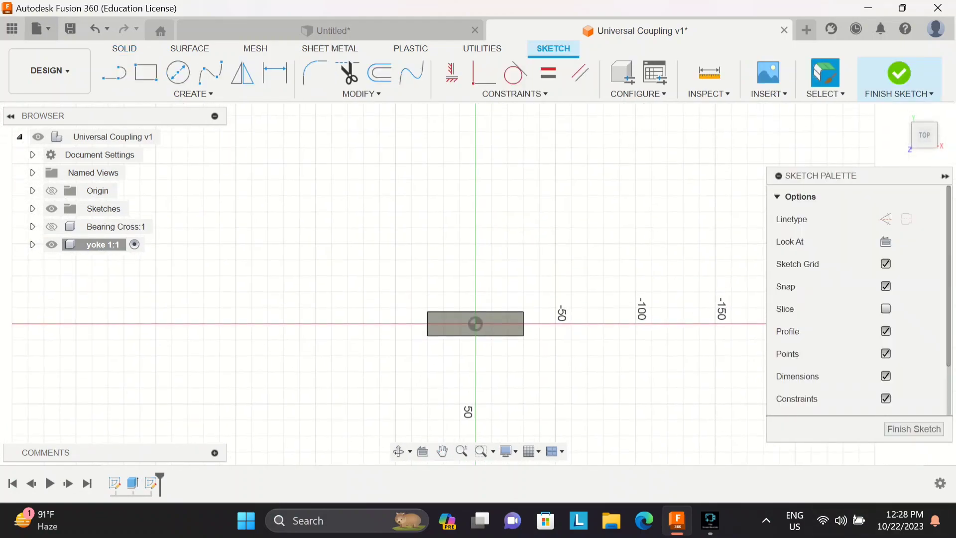
key(r)
key(c)
scroll(451, 219, up, 3)
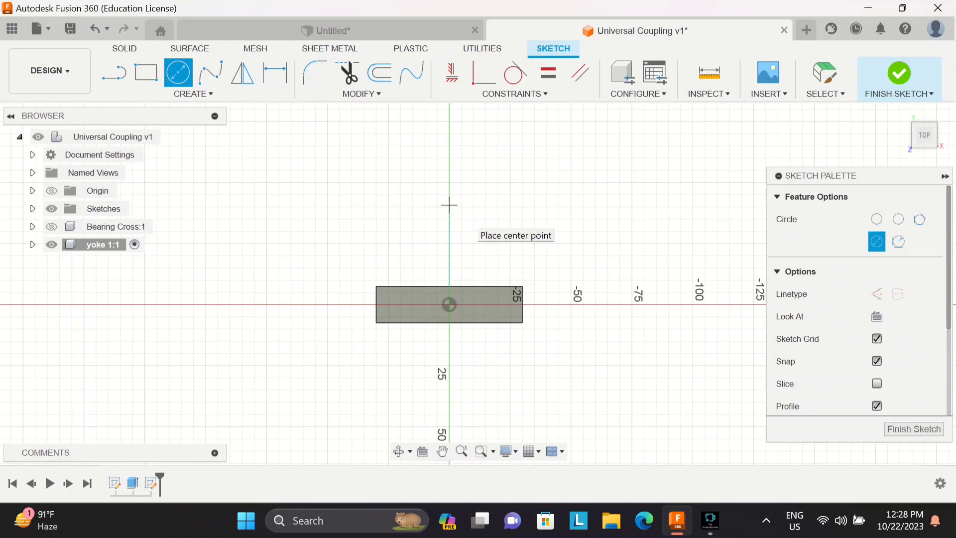
click(450, 230)
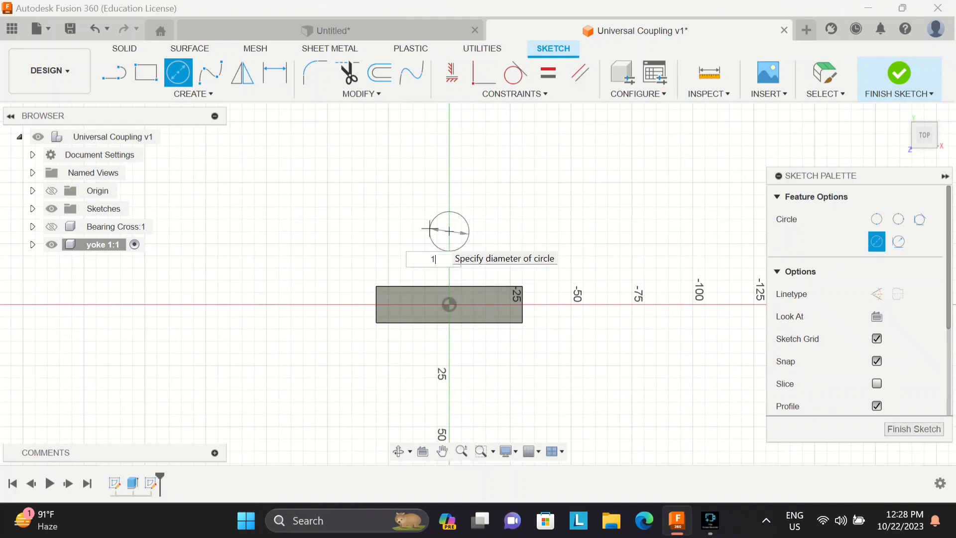
key(Return)
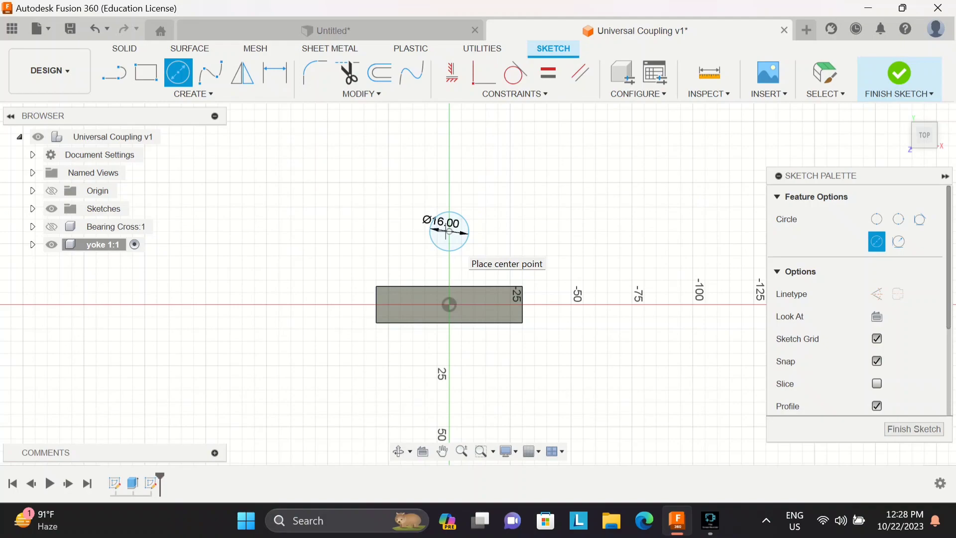
click(449, 231)
text(3)
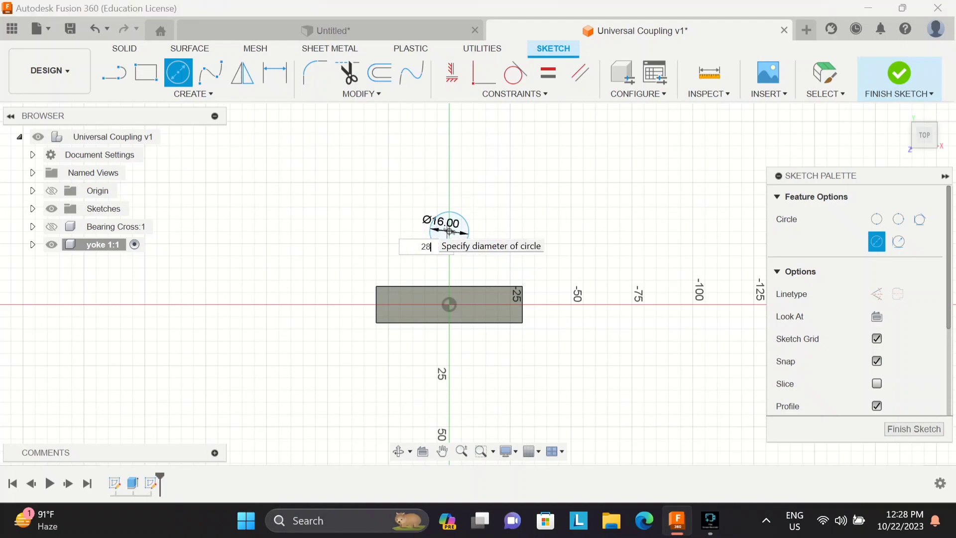
key(Return)
key(Escape)
scroll(448, 234, up, 3)
- Dimension the circles' center 45 mm from the block's far long edge
key(l)
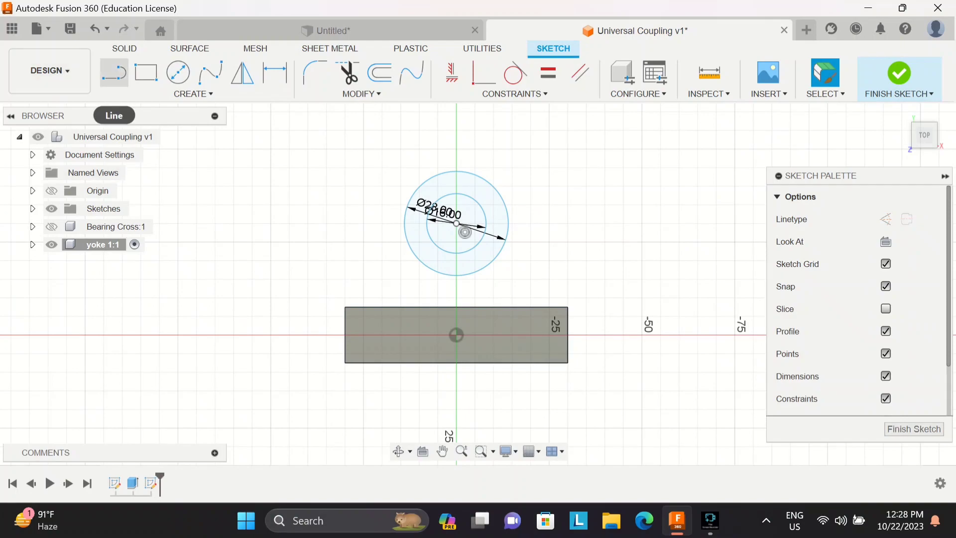
key(Escape)
key(d)
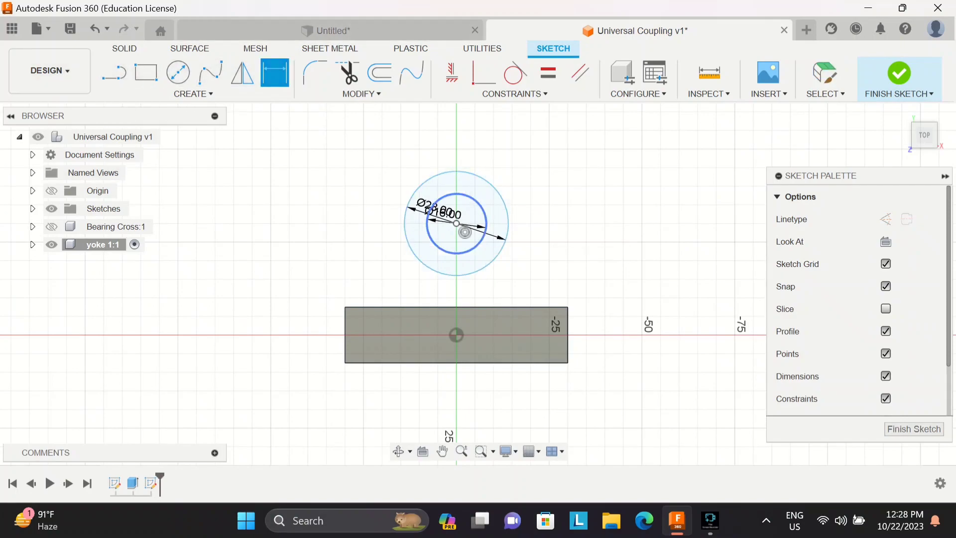
click(456, 223)
click(379, 363)
click(244, 319)
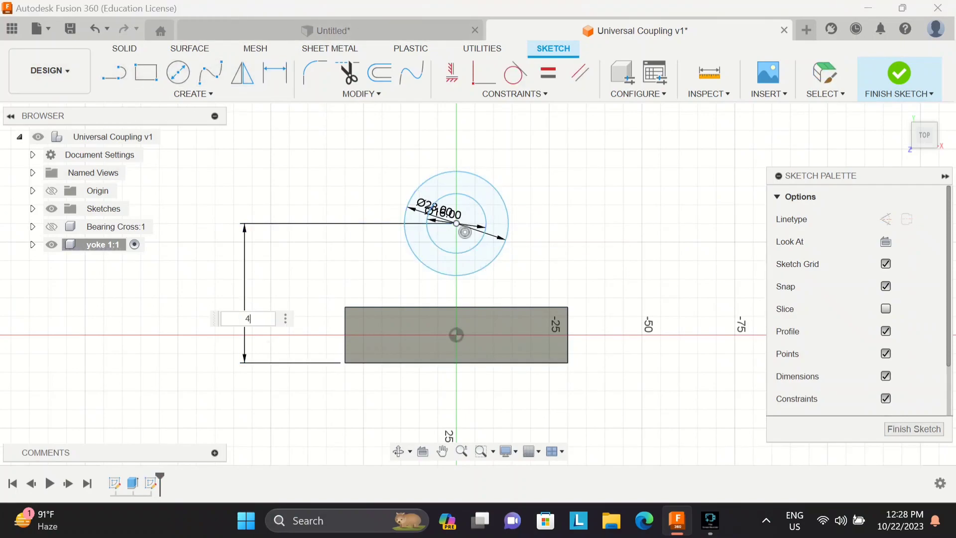
text(45)
key(Return)
- Draw a line over the block's left short edge and a 15 mm line continuing from its upper corner toward the circles
key(l)
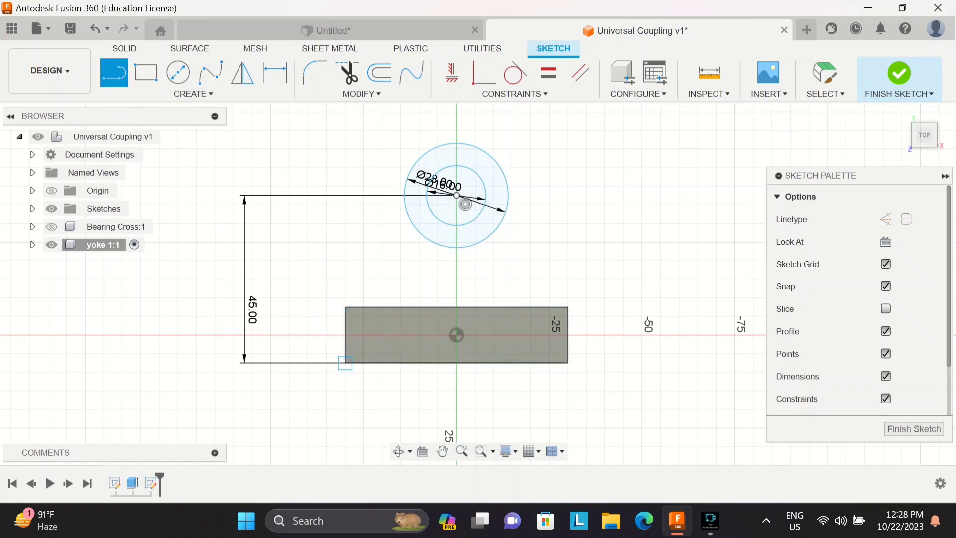
click(345, 362)
click(345, 307)
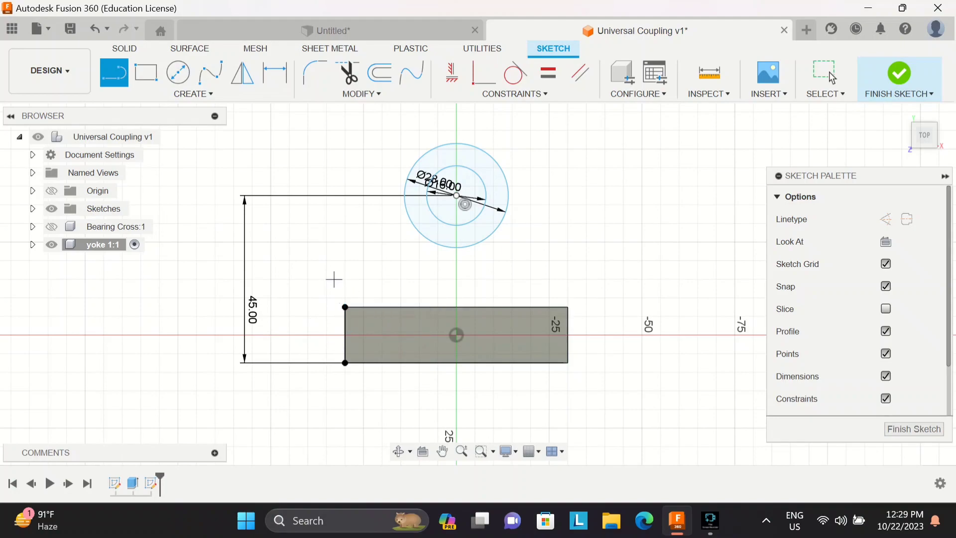
click(345, 280)
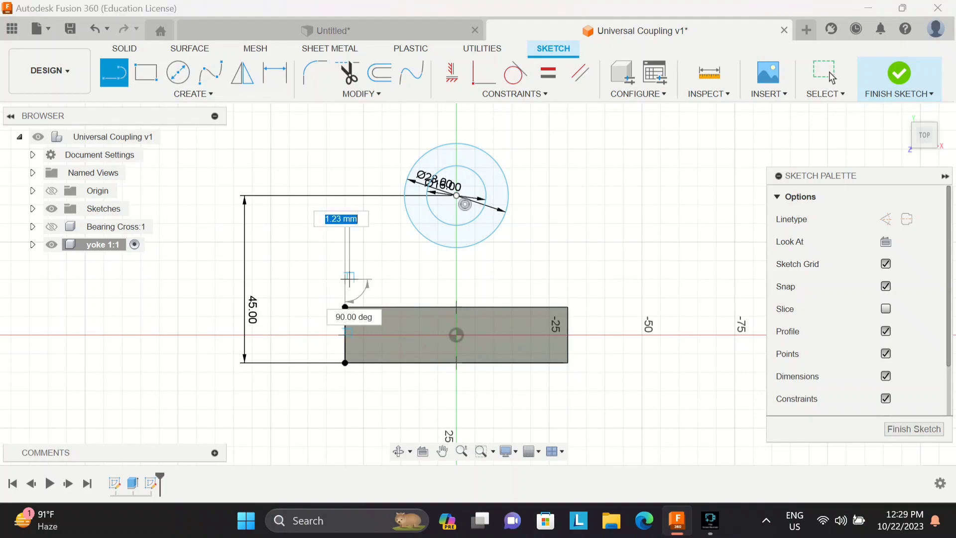
click(832, 77)
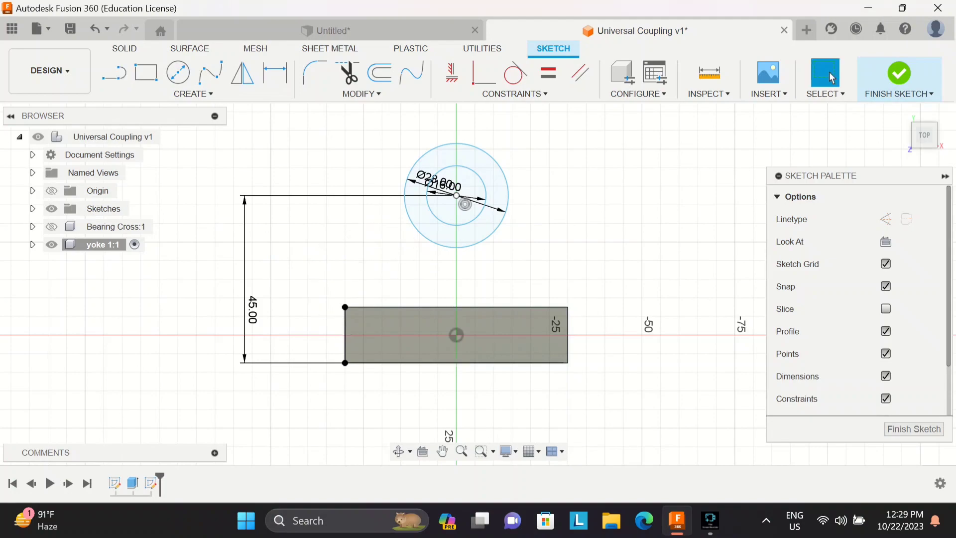
click(114, 73)
click(345, 308)
text(1)
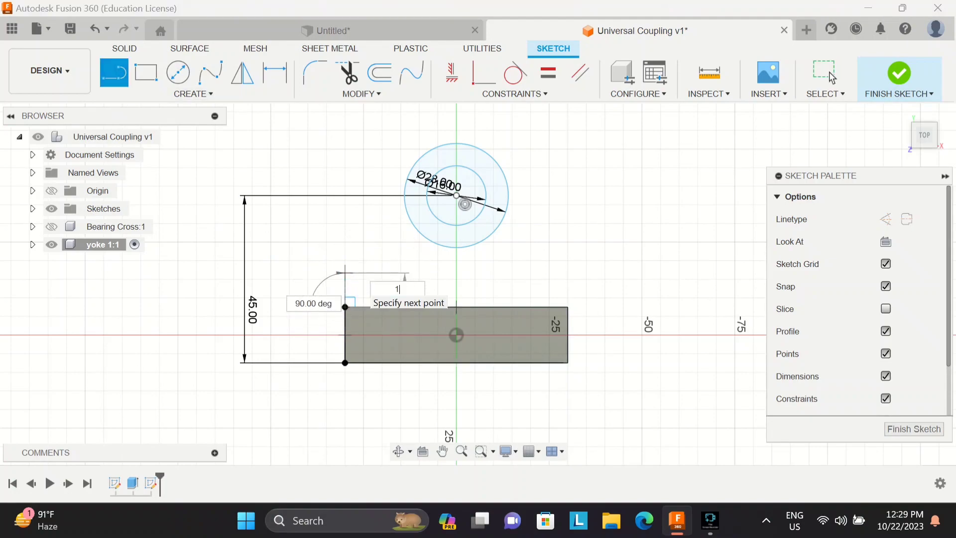
text(5)
key(Return)
click(832, 76)
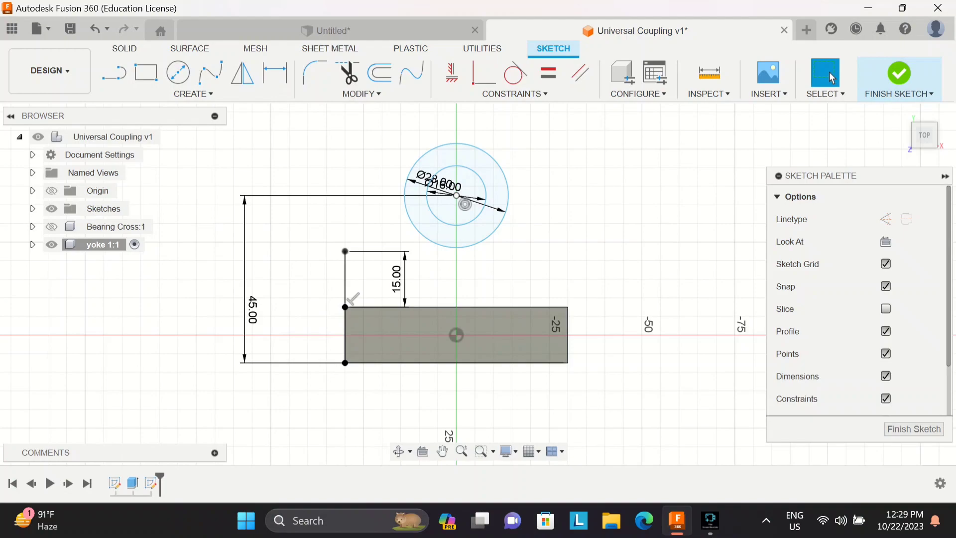
- Draw a matching 15 mm perpendicular line from the block's upper right corner
key(l)
click(568, 307)
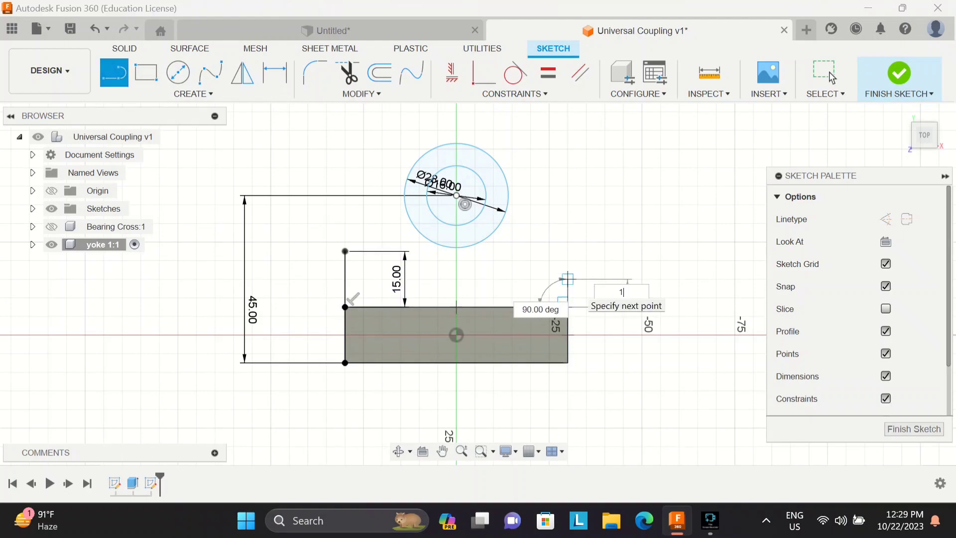
text(15)
key(Return)
click(832, 76)
- Trace the block's right short edge and lower long edge with lines ending at the lower left corner
key(l)
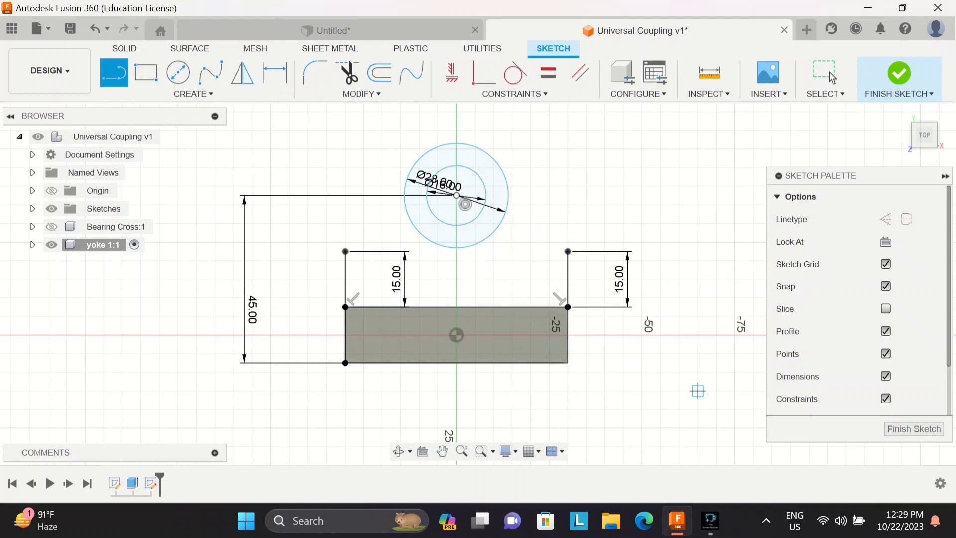
click(567, 308)
click(567, 362)
click(345, 363)
click(345, 251)
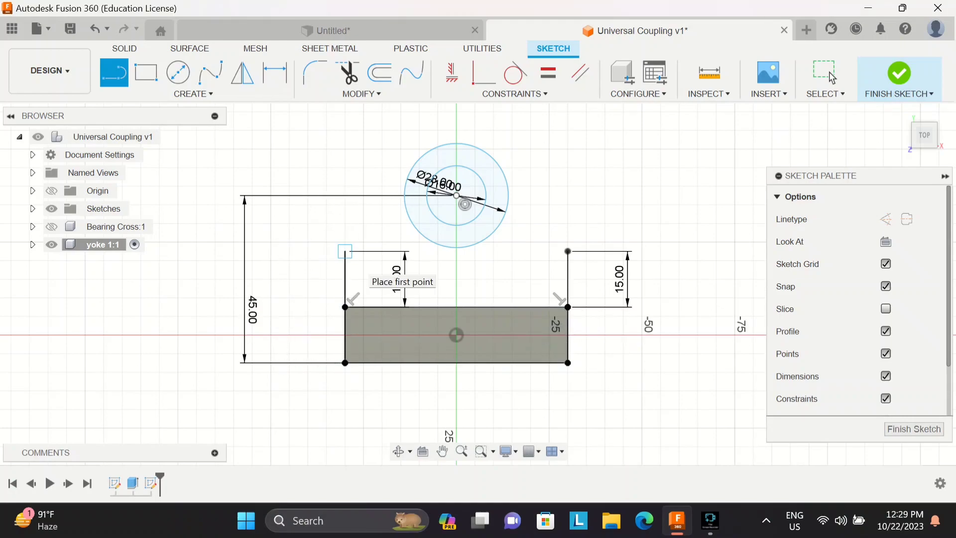
- Connect the free ends of both 15 mm lines to the 28 mm circle with slanted lines
click(345, 251)
click(404, 192)
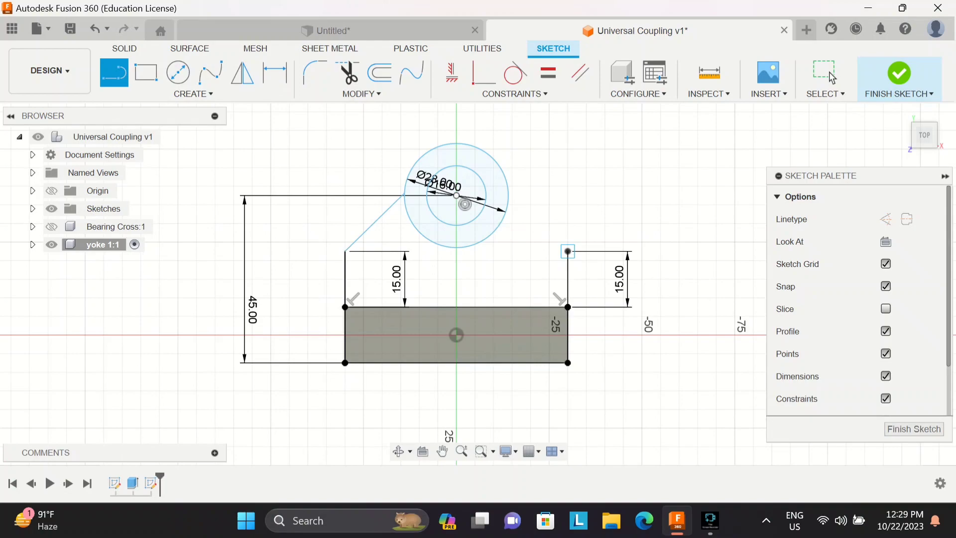
click(568, 252)
click(508, 186)
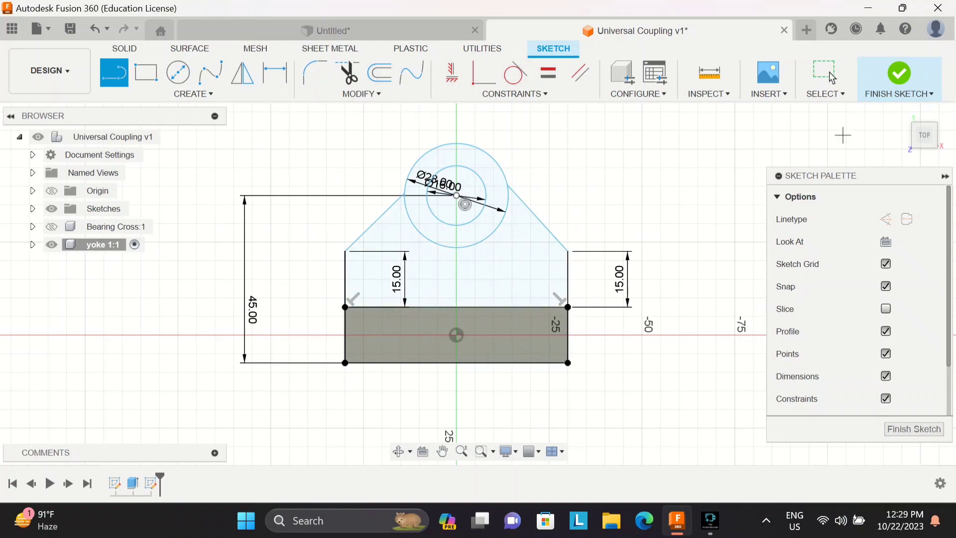
- Make both slanted lines tangent to the 28 mm circle
click(515, 73)
click(375, 222)
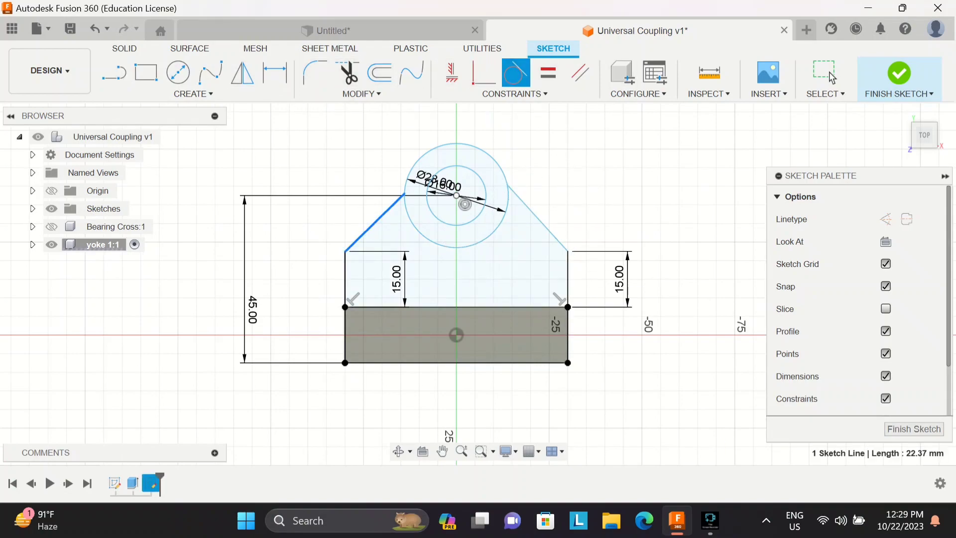
click(411, 220)
click(502, 219)
click(537, 218)
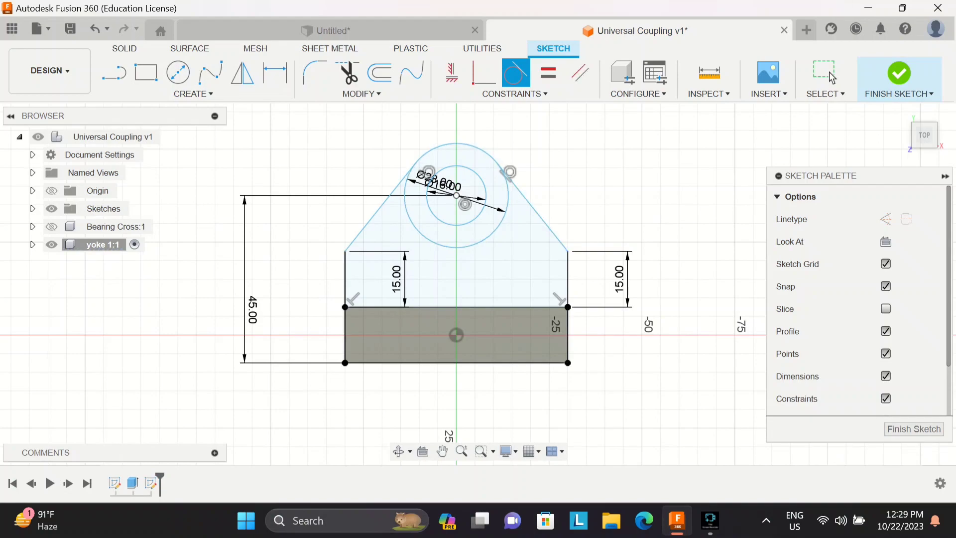
- Trim the 28 mm circle's inner arc between the tangent lines and finish the sketch
click(347, 74)
click(456, 247)
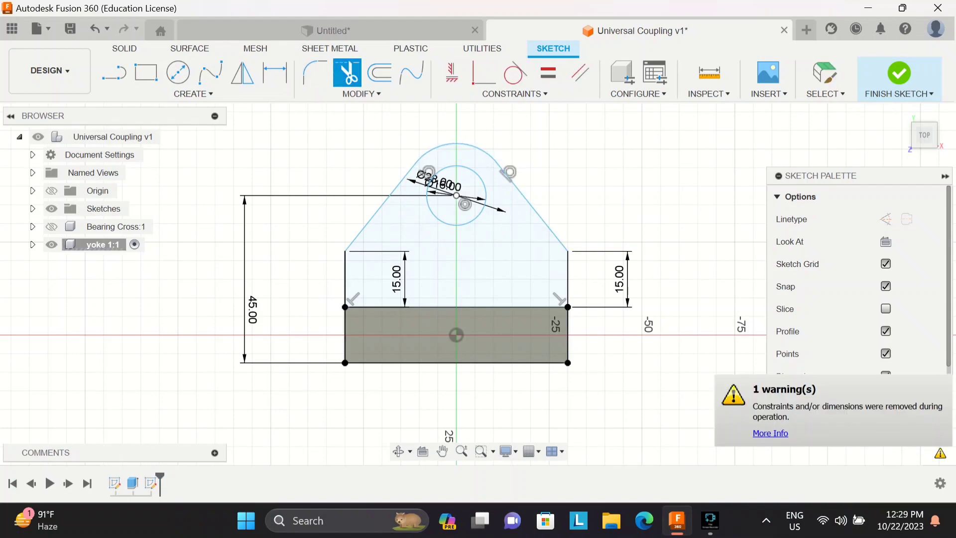
click(770, 433)
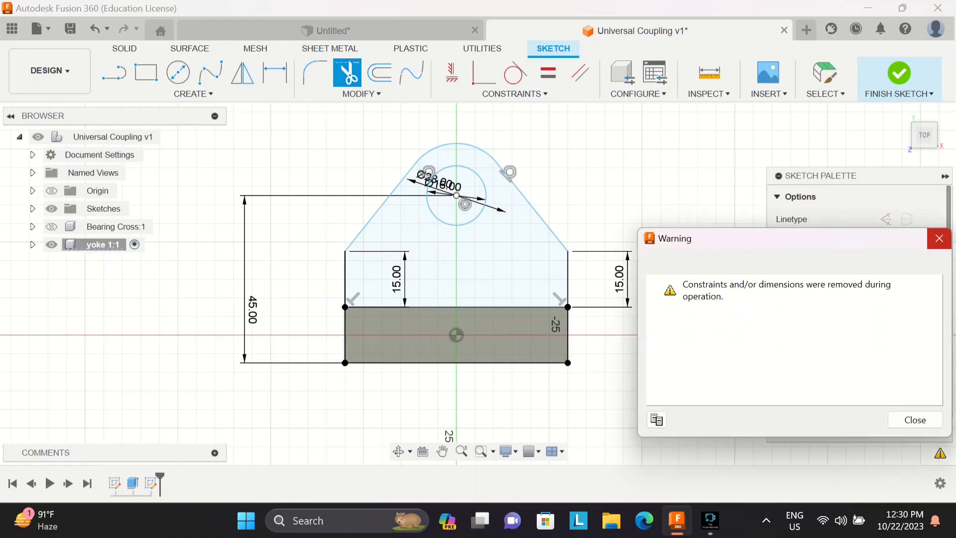
click(939, 239)
click(914, 429)
click(903, 113)
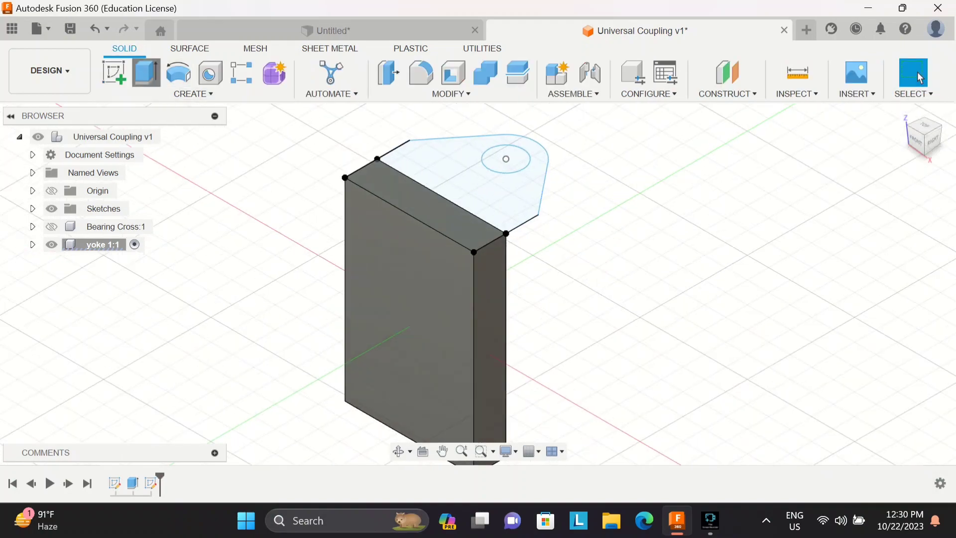
- Extrude only the lug profile around the 16 mm hole by -15 mm, joining it to the block
click(146, 73)
click(463, 177)
click(425, 205)
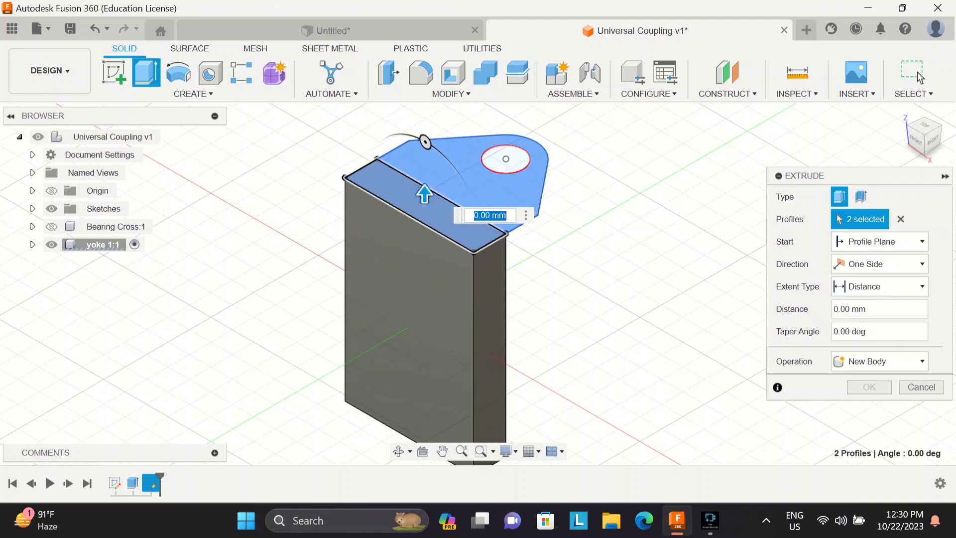
click(429, 209)
text(15)
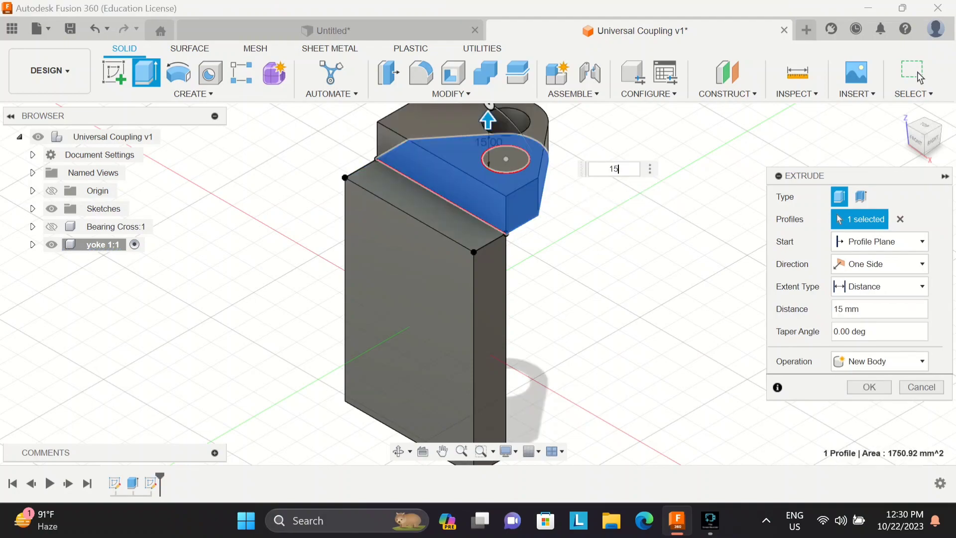
text(-10)
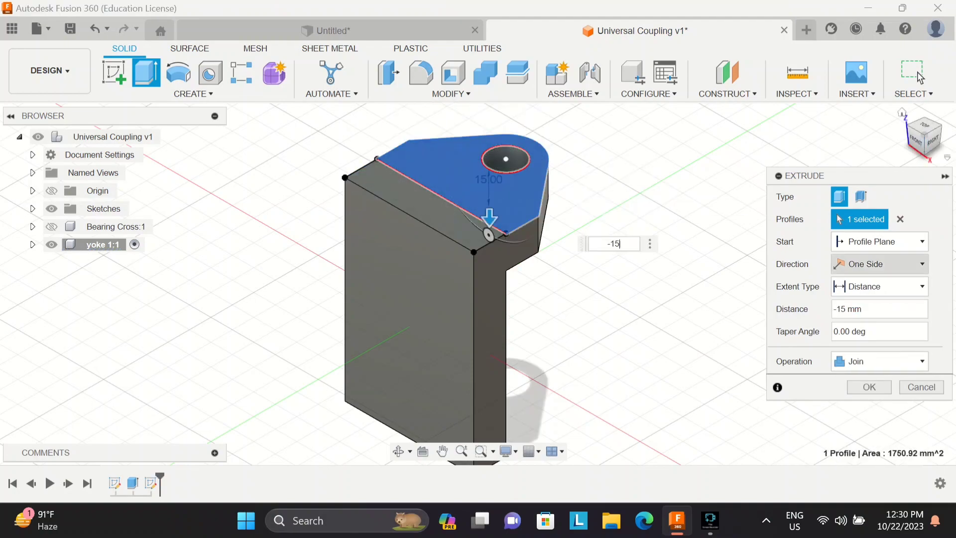
key(Return)
- Start a sketch on the block's bottom face, project the upper lug's outline and hole into it, and finish the sketch
shift+middle_drag(587, 323, 489, 306)
scroll(489, 306, down, 1)
click(114, 73)
shift+middle_drag(368, 319, 424, 209)
click(424, 326)
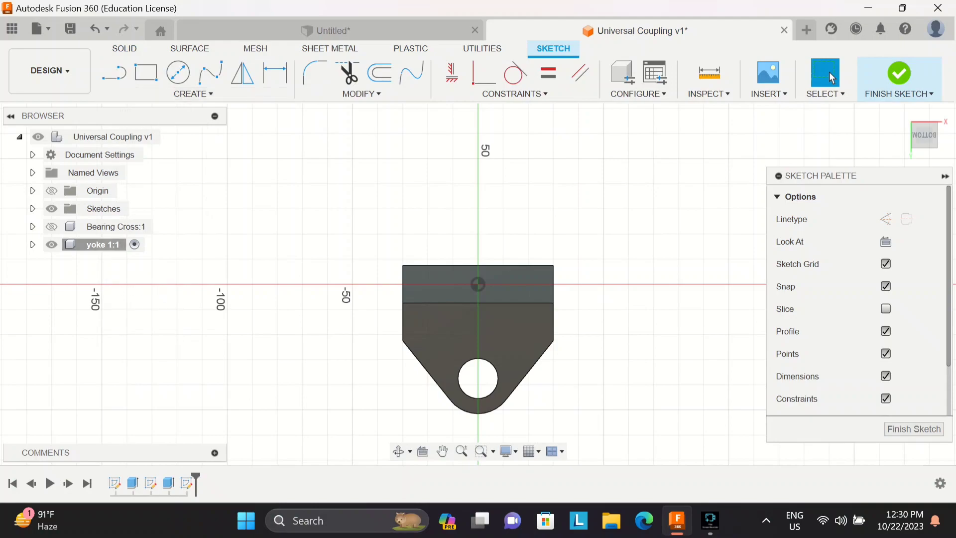
click(193, 93)
mouse_move(158, 322)
click(271, 352)
click(259, 322)
click(463, 331)
click(679, 266)
click(896, 74)
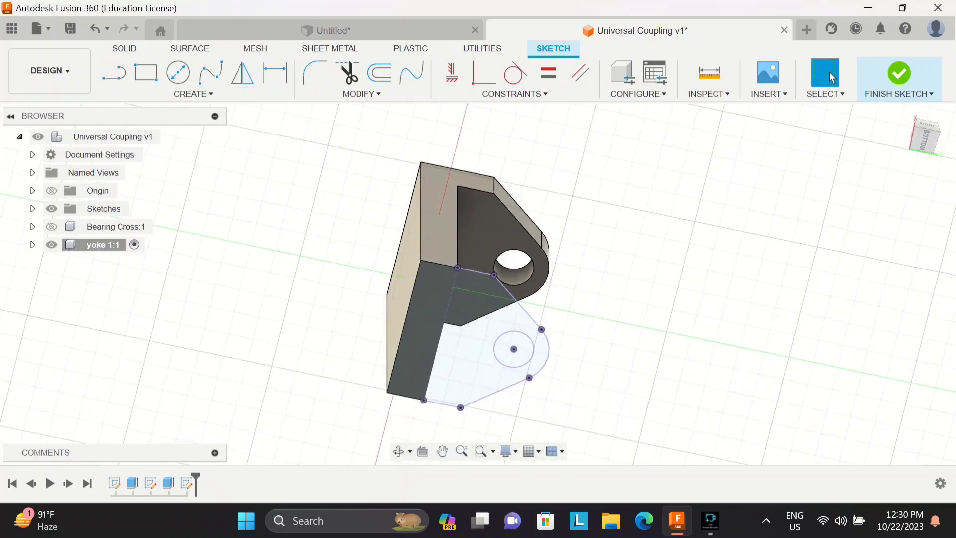
- Extrude the projected lower lug profile around its hole by -15 mm, joining it to the block
click(146, 73)
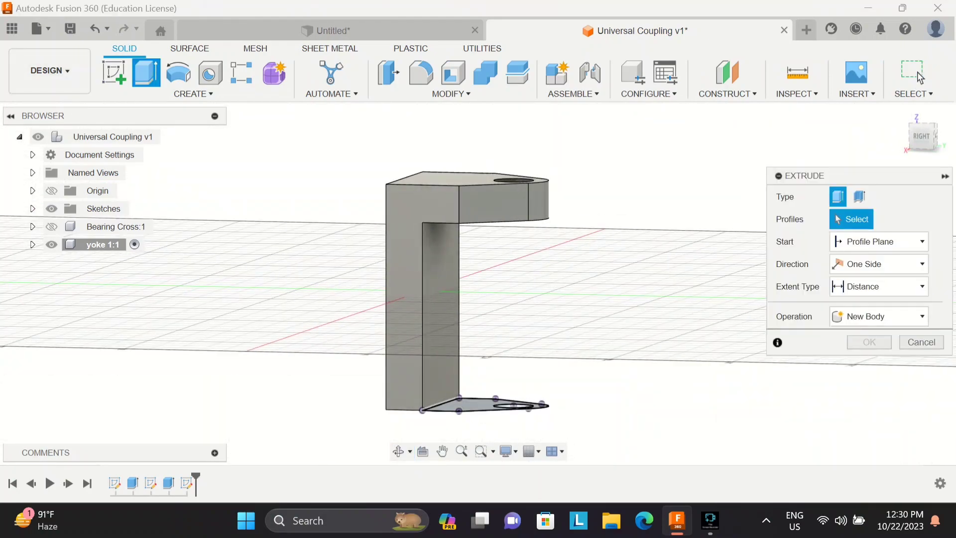
click(479, 405)
drag(493, 417, 494, 394)
text(1)
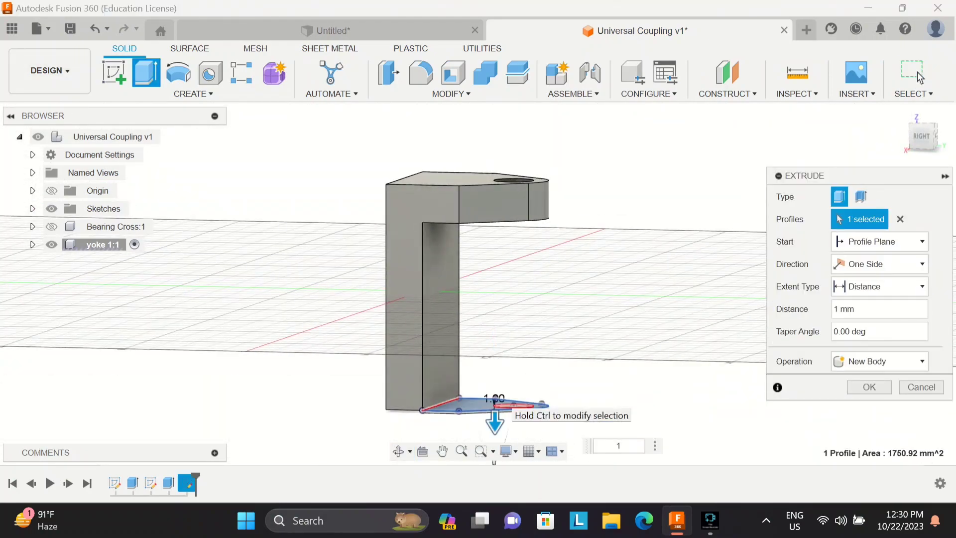
text(5-15)
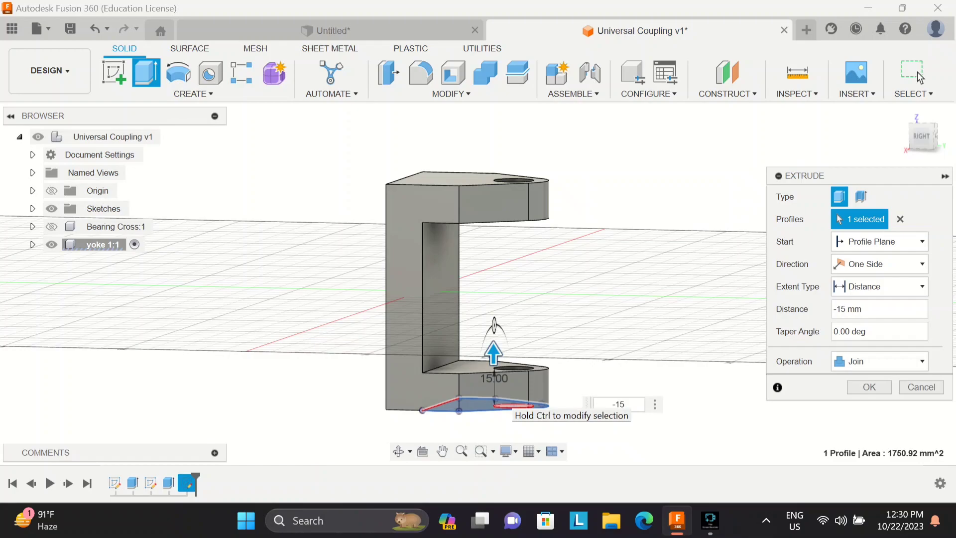
click(870, 387)
click(901, 112)
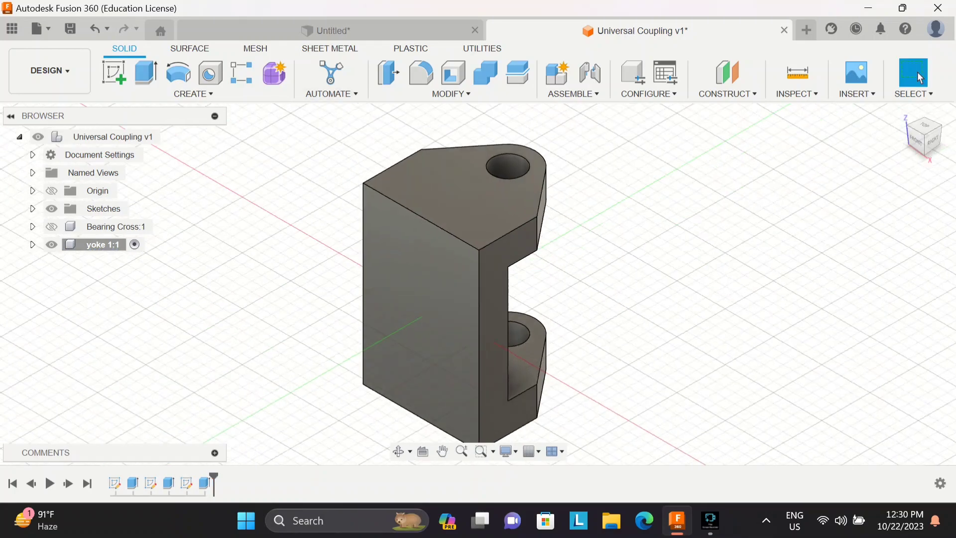
- Start a sketch on the block's front face and draw vertical and horizontal construction centrelines between the midpoints of opposite edges
click(114, 73)
click(114, 73)
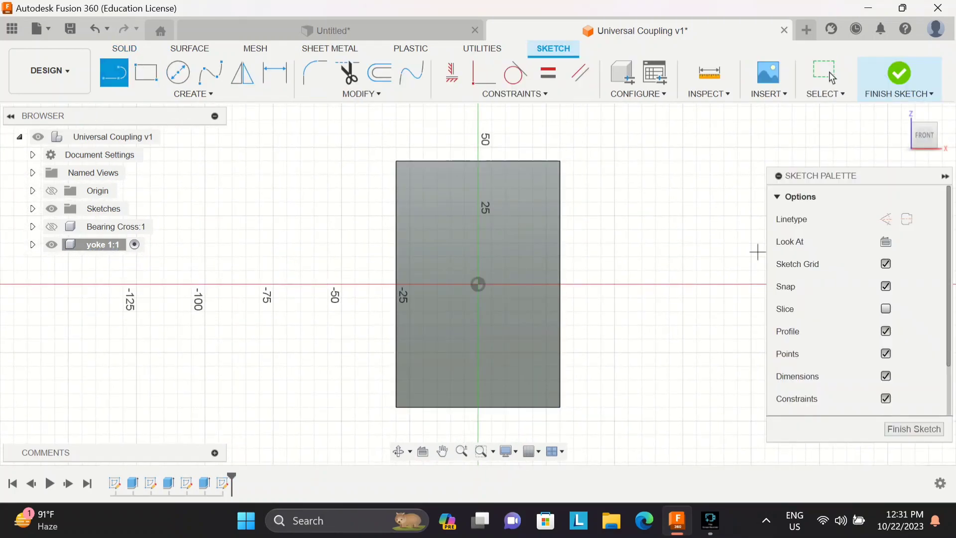
click(478, 161)
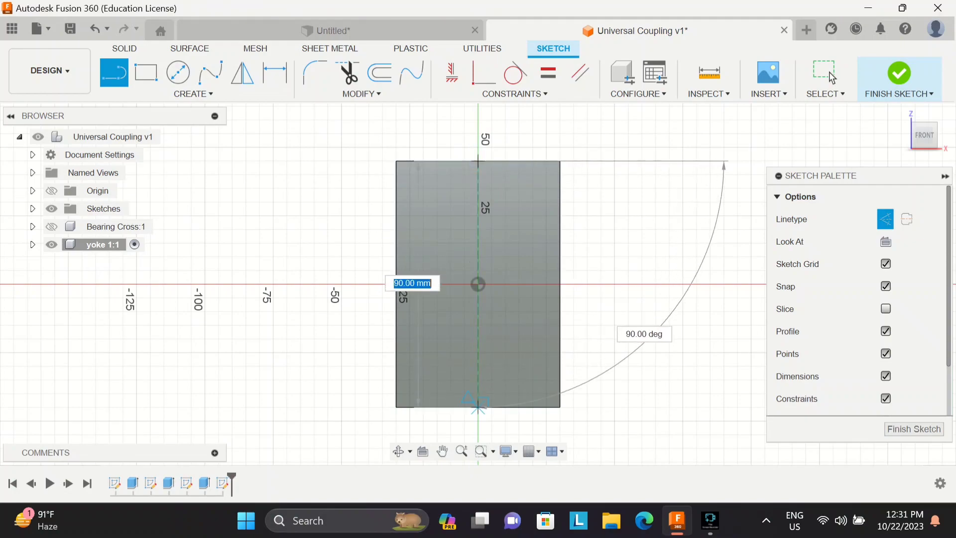
click(478, 408)
click(396, 284)
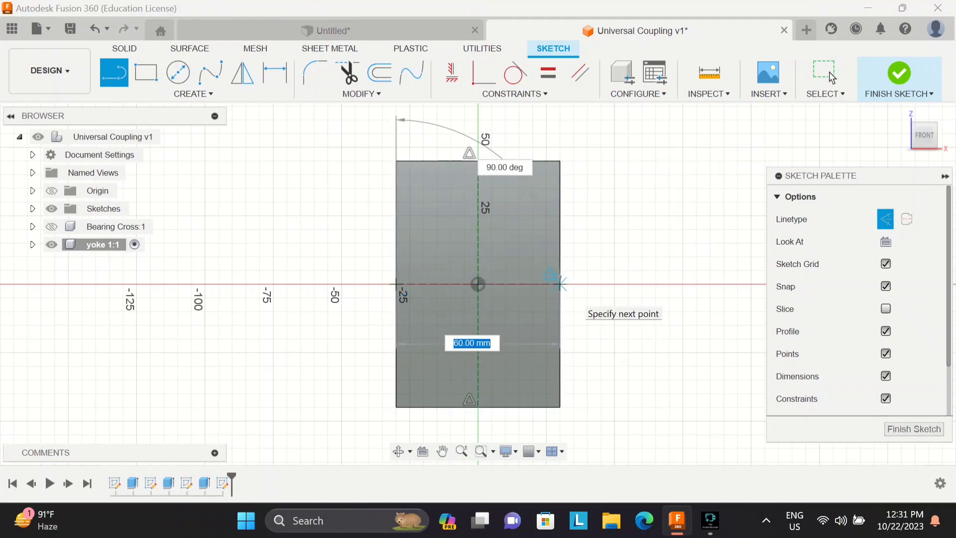
double_click(560, 285)
- Draw a 30 mm diameter circle at the face centre and a concentric larger circle reaching the face's side edges
key(c)
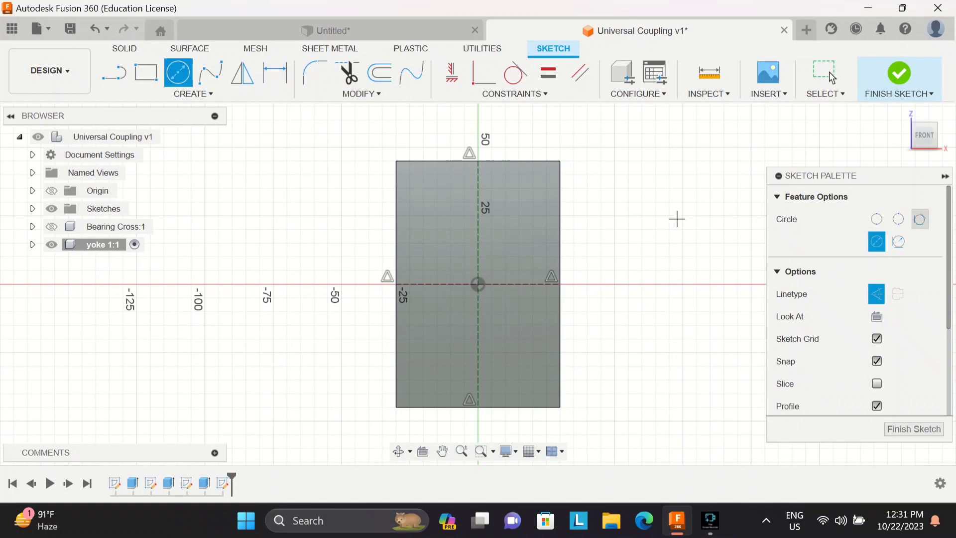
key(x)
click(478, 285)
text(1)
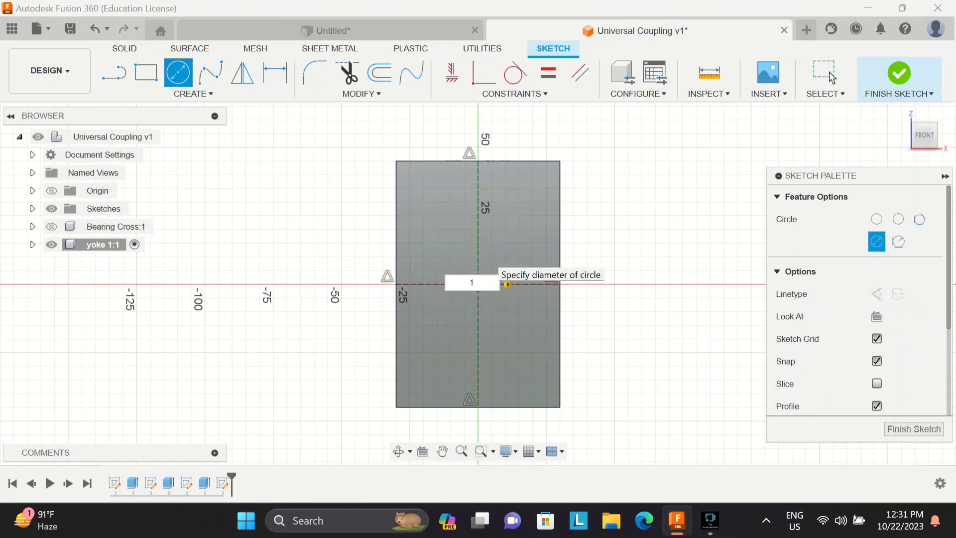
text(0)
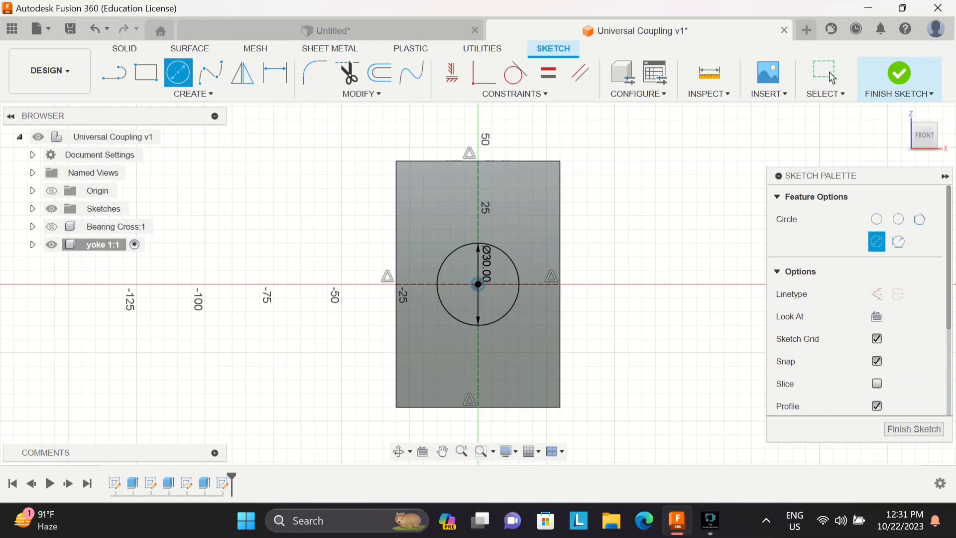
click(478, 284)
click(401, 313)
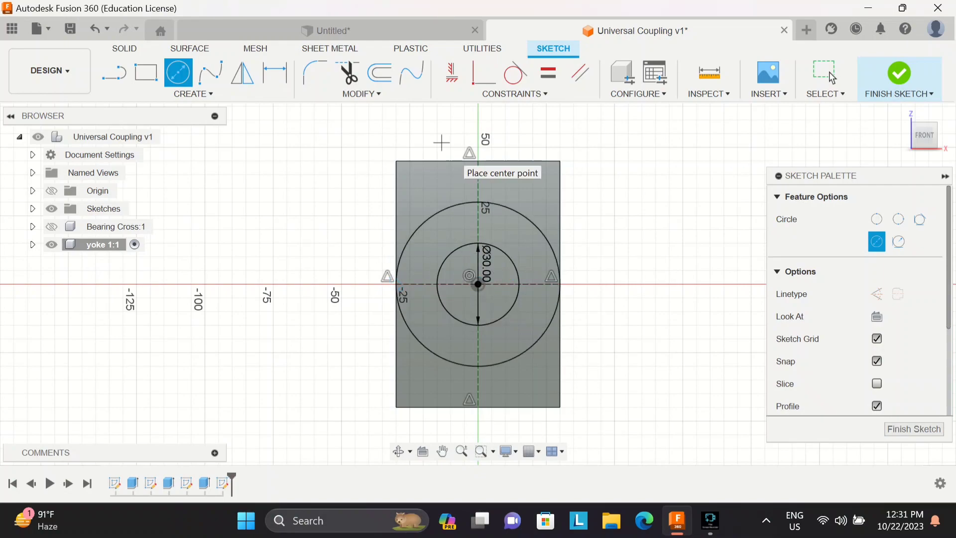
- Draw a 6 mm wide, 4 mm high center rectangle on the lowest point of the 30 mm circle and finish the sketch
key(r)
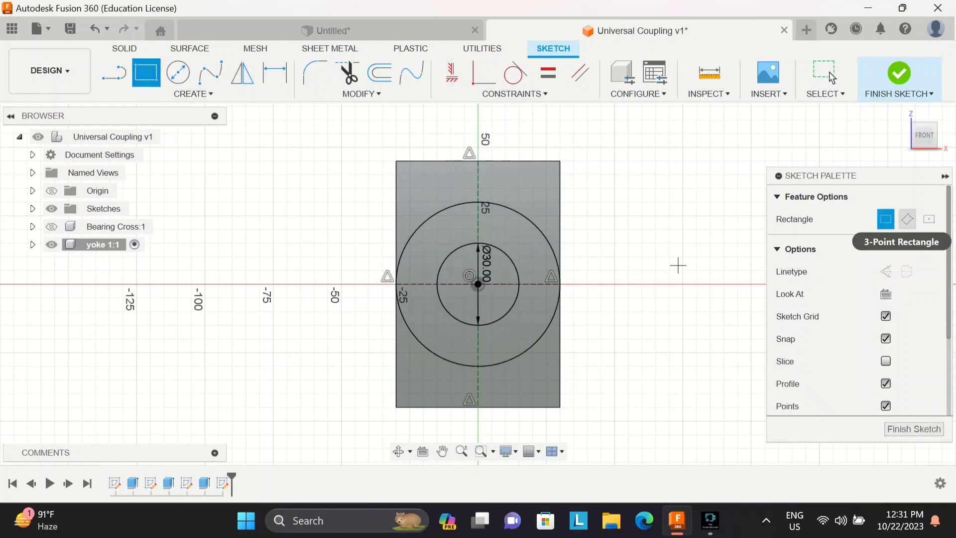
click(929, 219)
scroll(478, 325, up, 5)
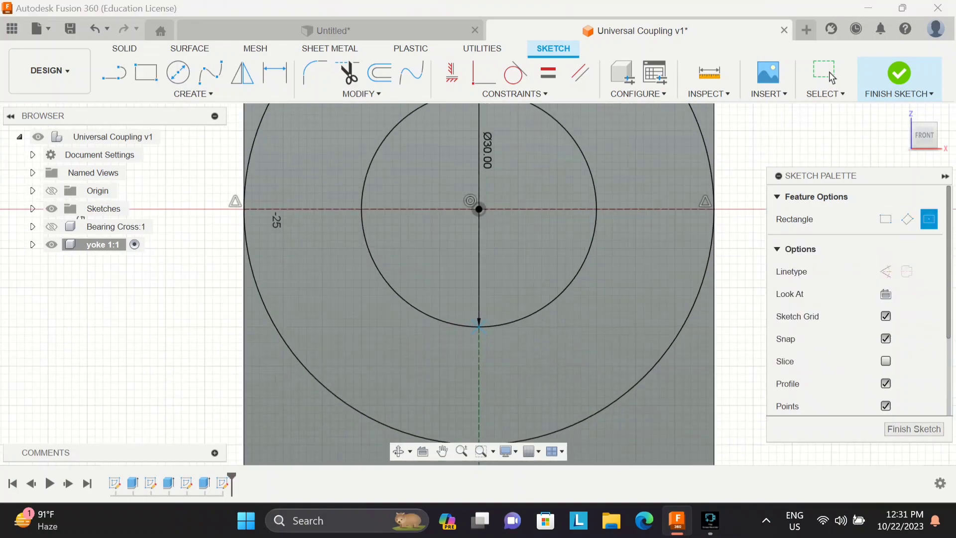
click(478, 327)
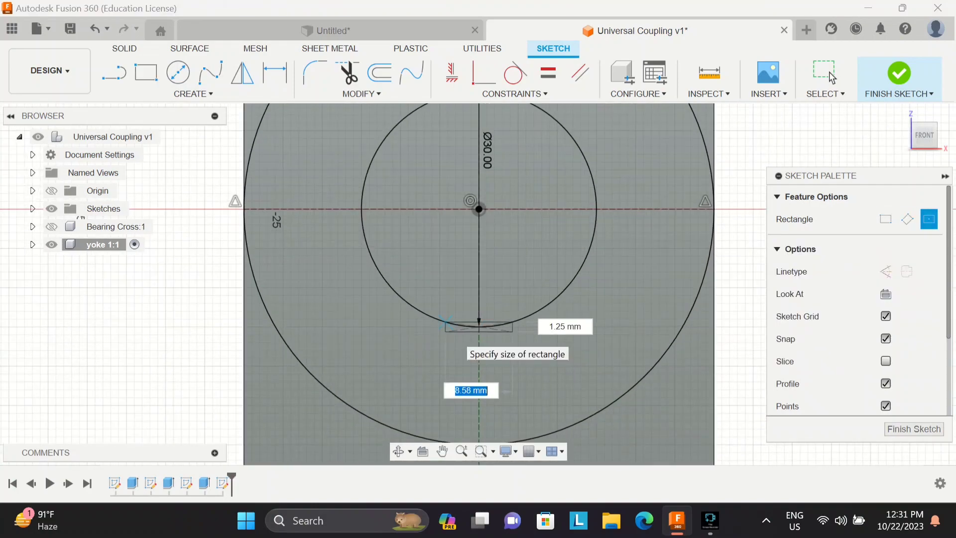
text(6)
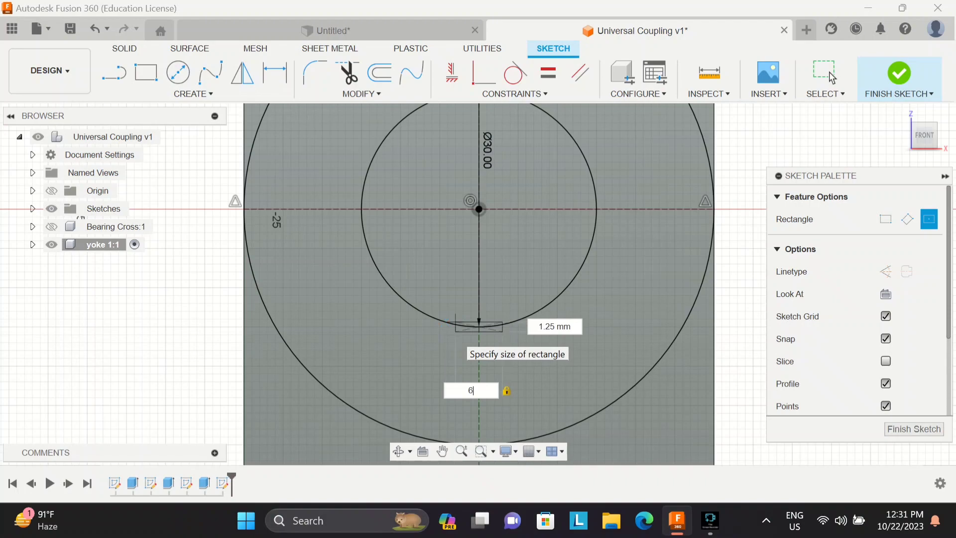
key(Tab)
text(3)
key(Tab)
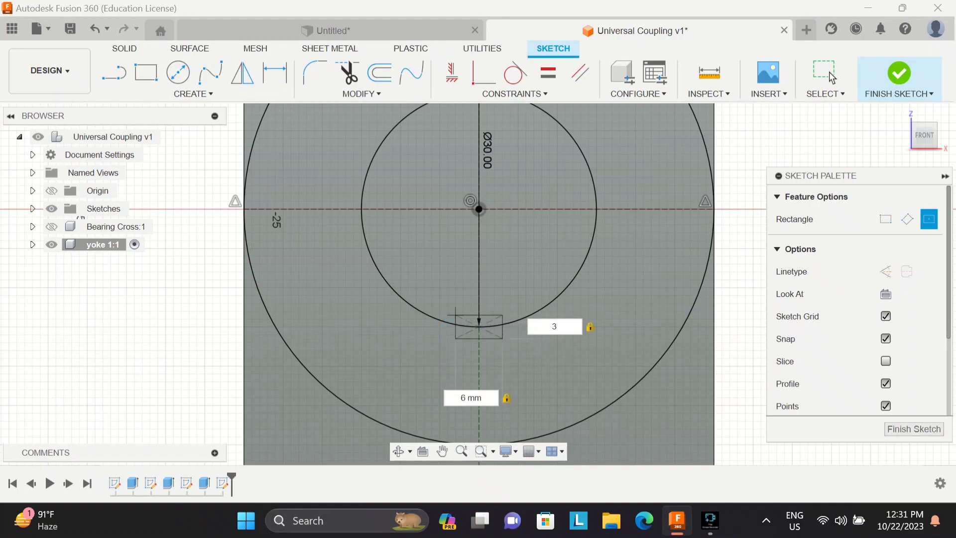
key(Tab)
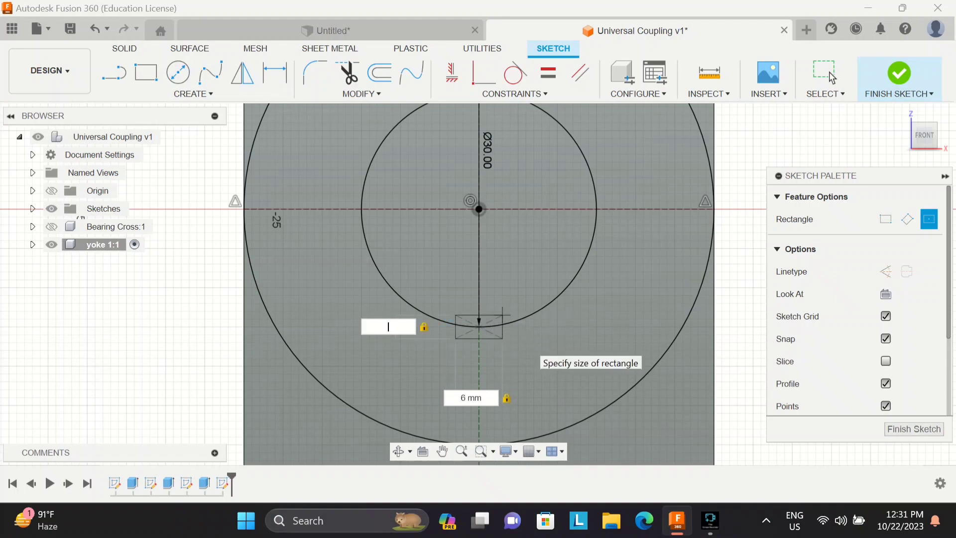
text(4)
click(831, 76)
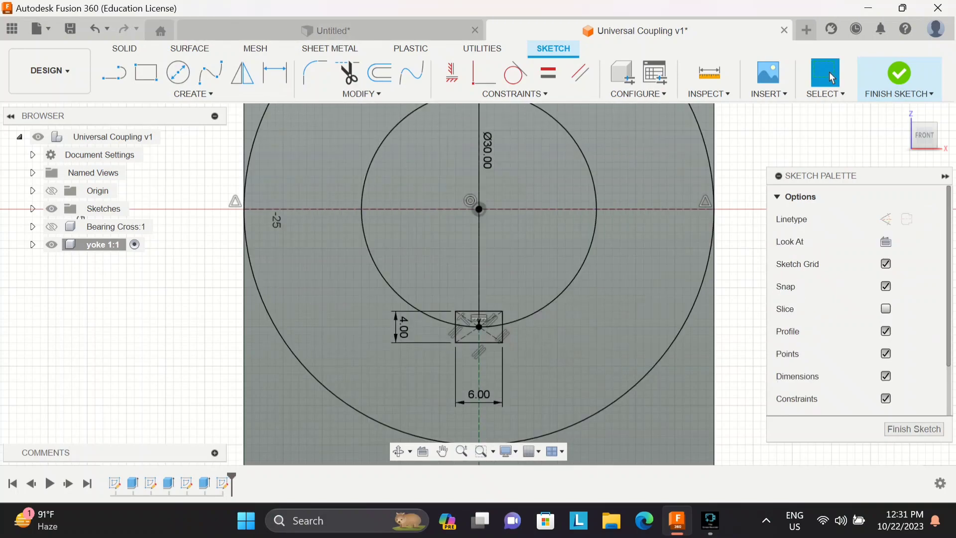
click(916, 75)
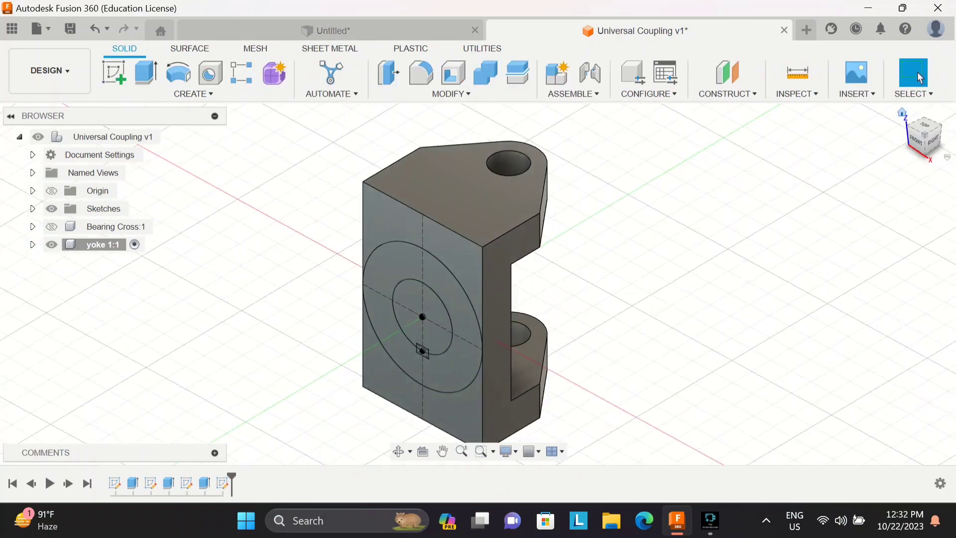
- Extrude the ring between the two circles, leaving out the keyway rectangle, by 30 mm and join it to the block
key(e)
click(422, 351)
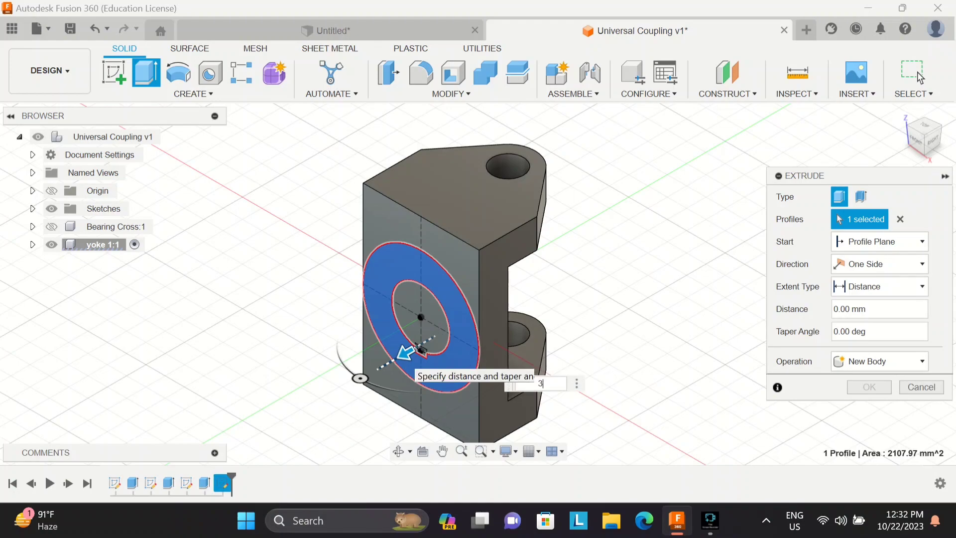
text(30)
key(Return)
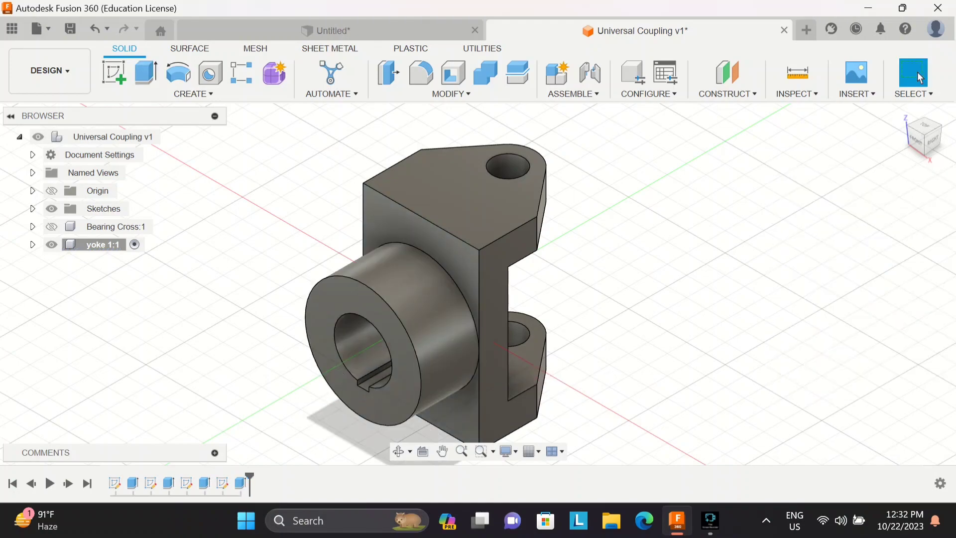
shift+middle_drag(478, 299, 423, 278)
click(902, 112)
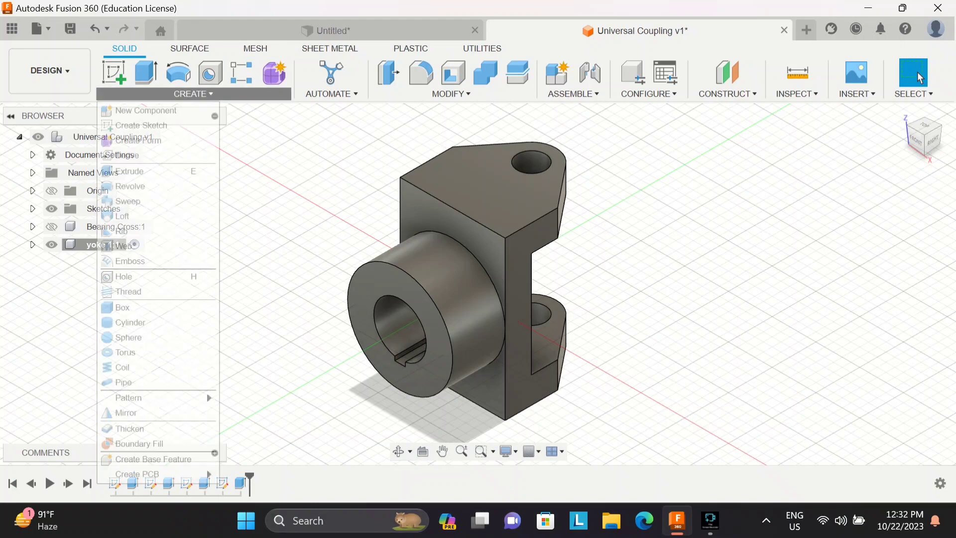
- Create a moved copy of the yoke body, offset about 207 mm in X and 5 mm in Y
mouse_move(451, 94)
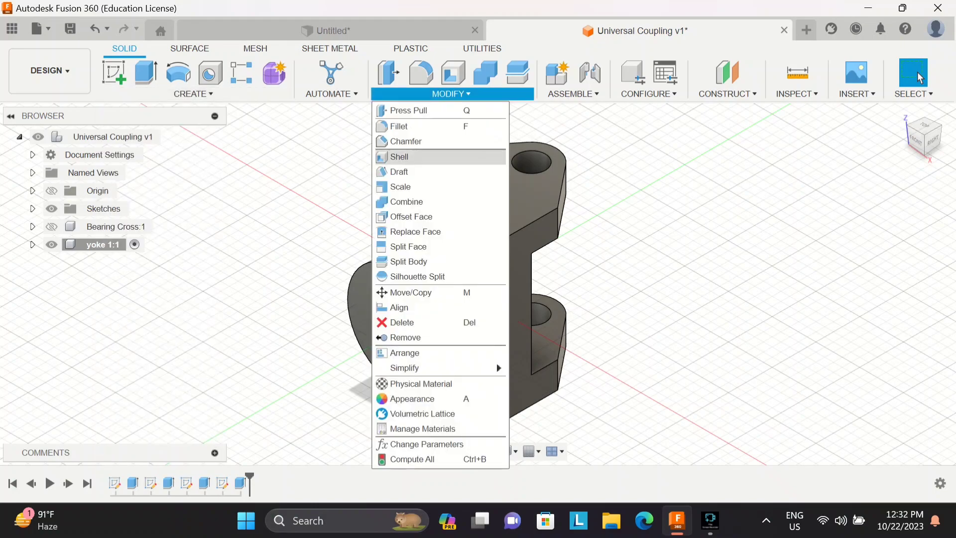
key(m)
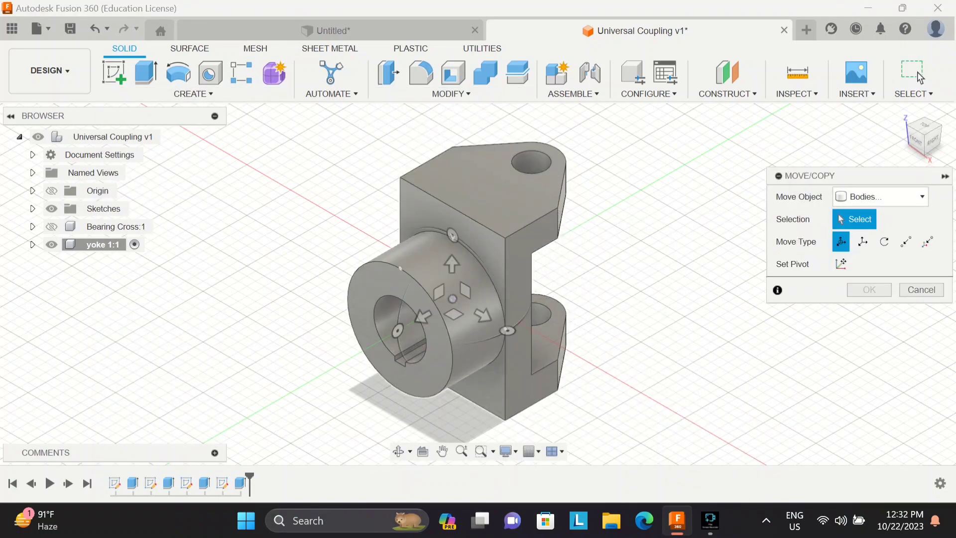
click(452, 298)
click(841, 403)
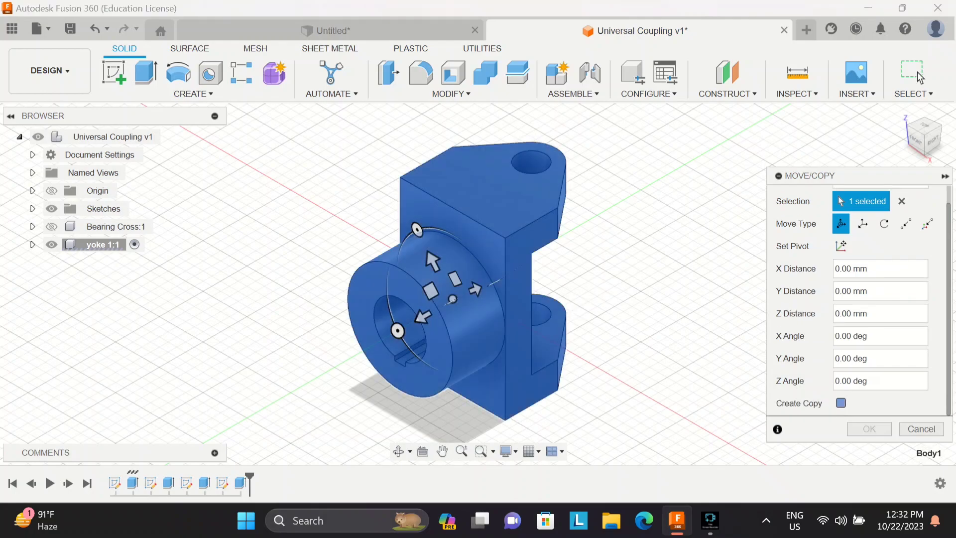
drag(455, 277, 633, 220)
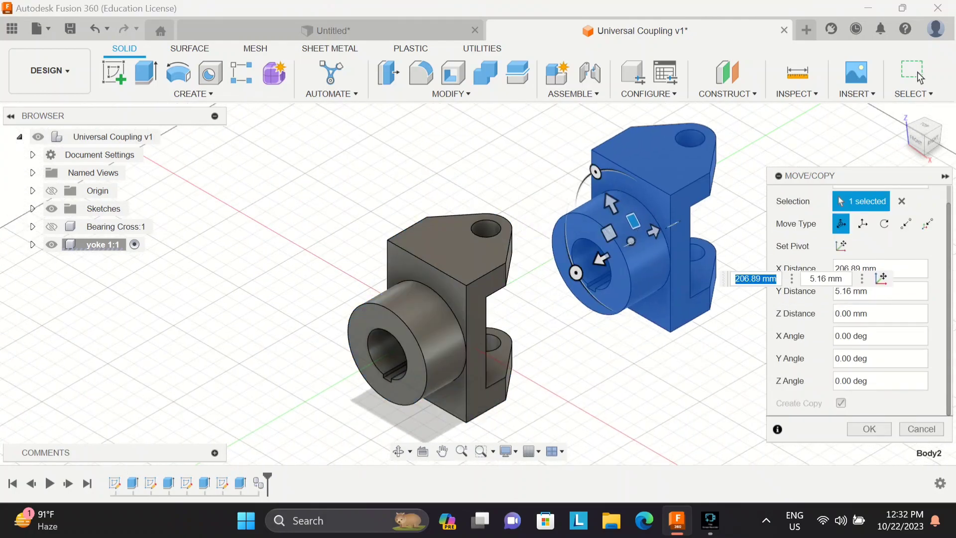
key(Return)
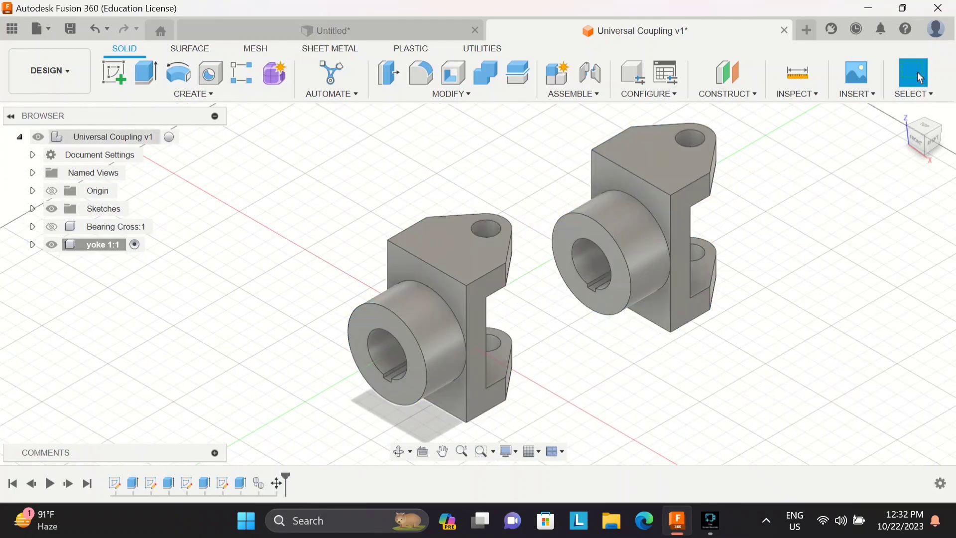
- Activate the top-level Universal Coupling assembly and create a component from the copied yoke body
click(174, 137)
click(32, 244)
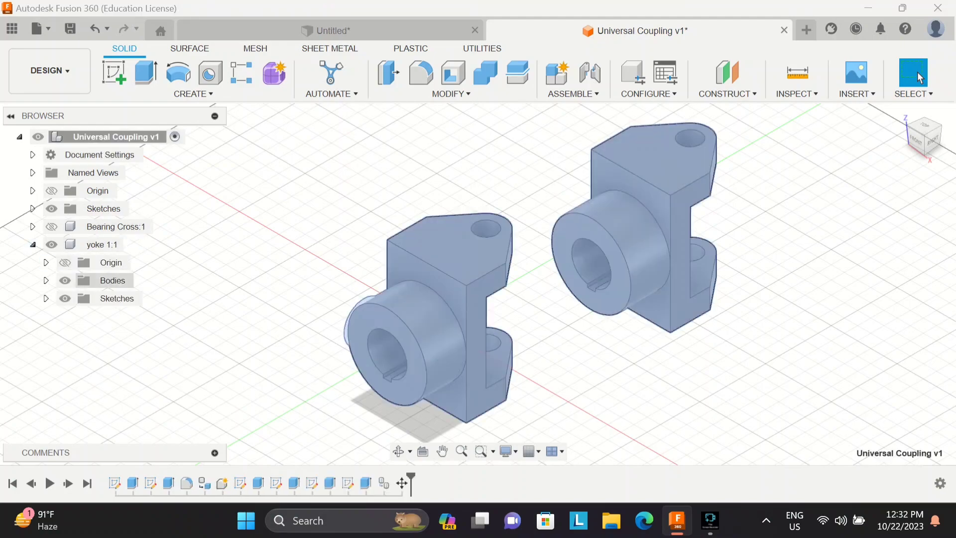
click(46, 281)
click(126, 317)
right_click(119, 316)
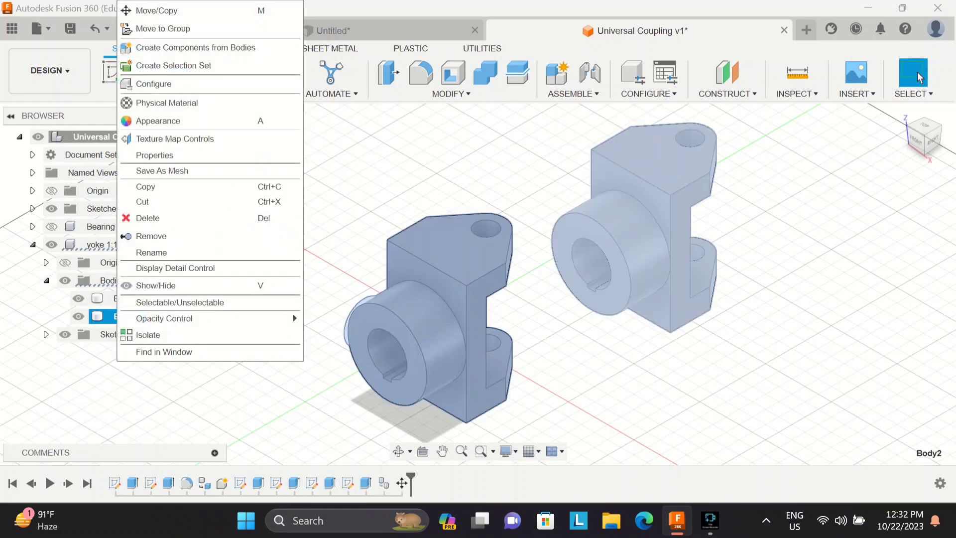
click(195, 47)
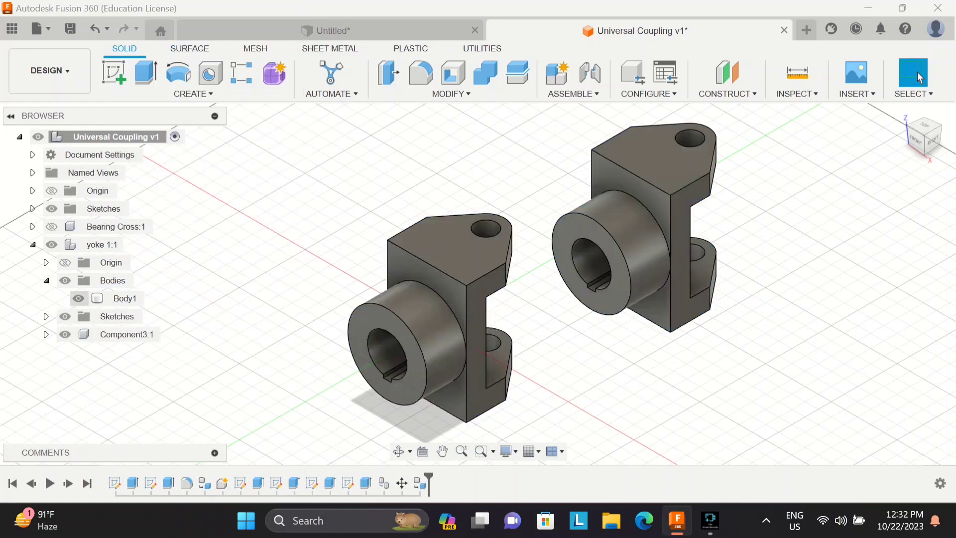
- Rename the new component as yoke 2 and hide it
click(33, 244)
click(33, 245)
double_click(128, 334)
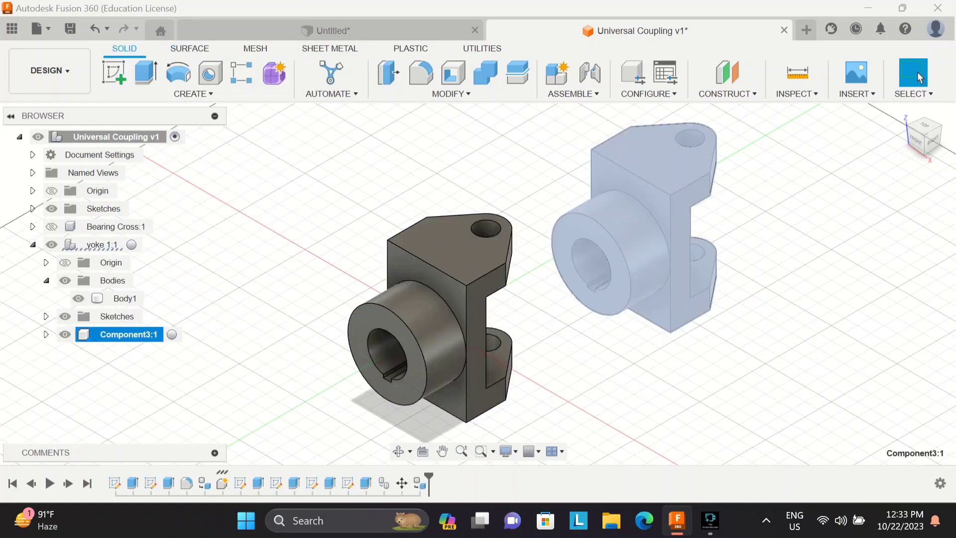
key(BackSpace)
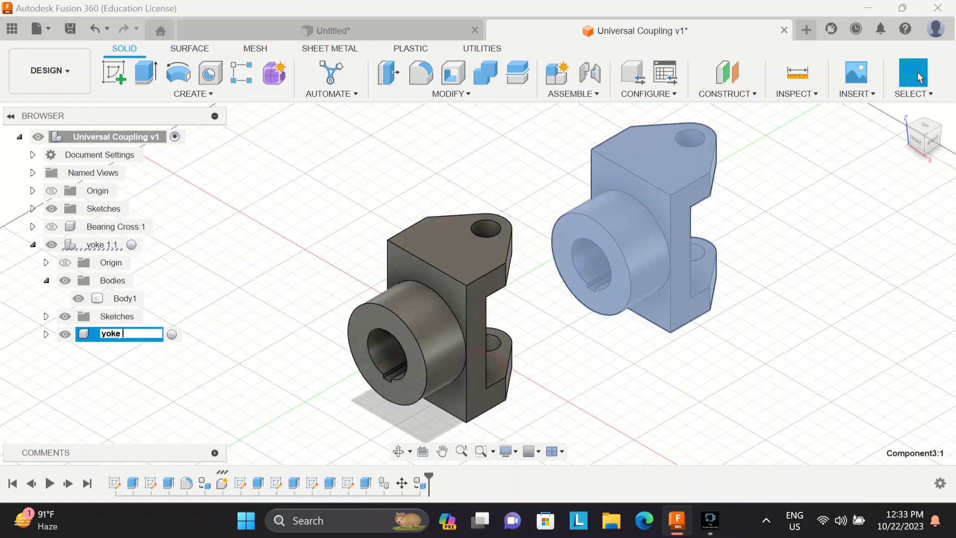
text(yoke 2)
key(Return)
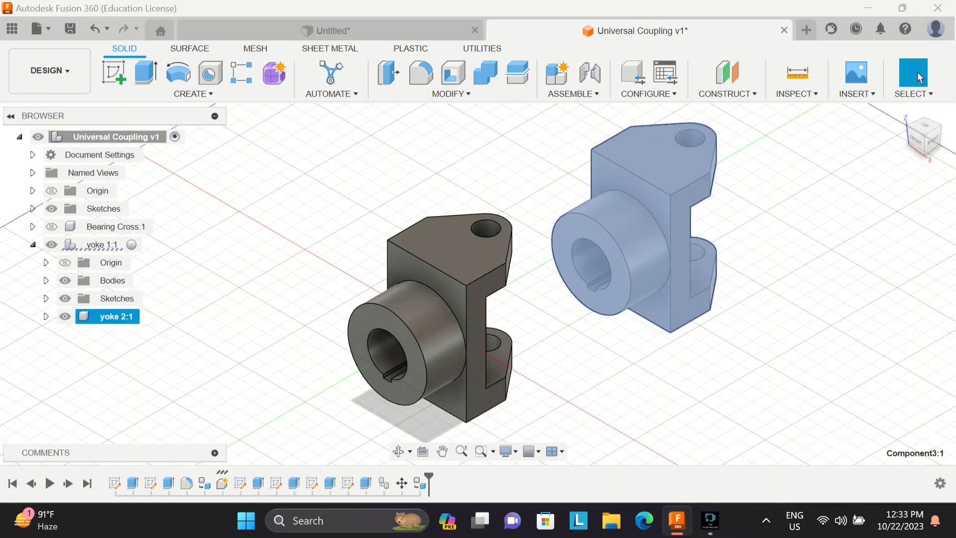
click(65, 316)
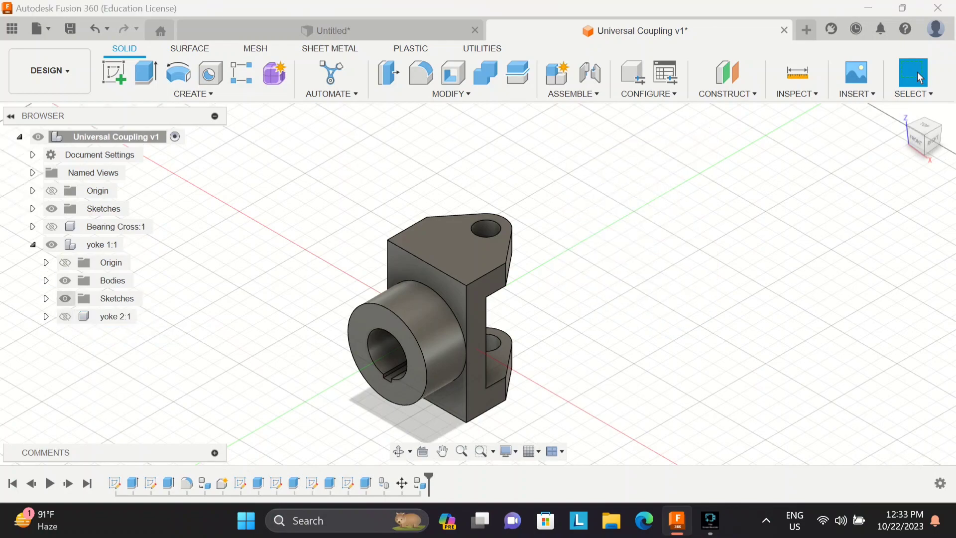
click(33, 244)
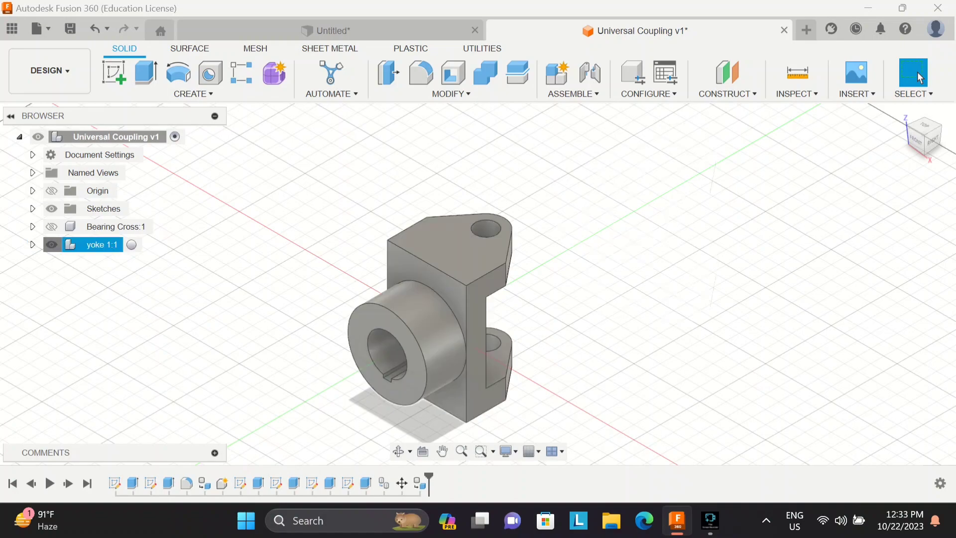
- Hide the yoke 1 component and create a new internal component named bolt under the top-level Universal Coupling assembly
click(52, 245)
click(33, 244)
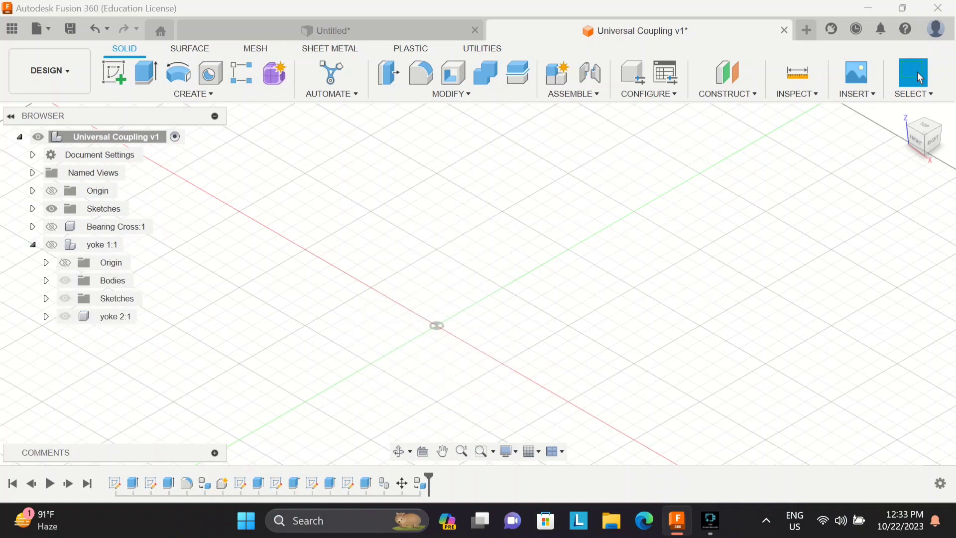
click(33, 245)
right_click(152, 137)
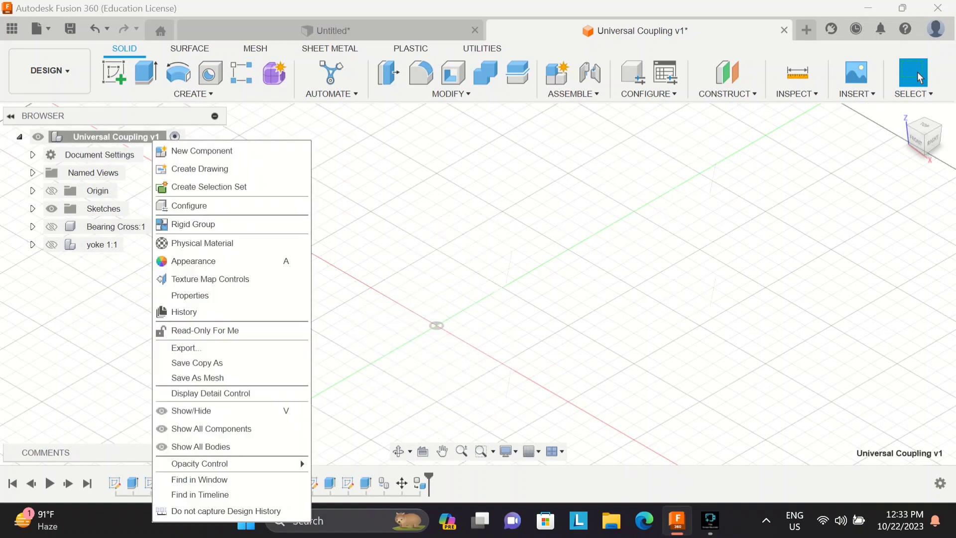
click(201, 150)
text(bolt)
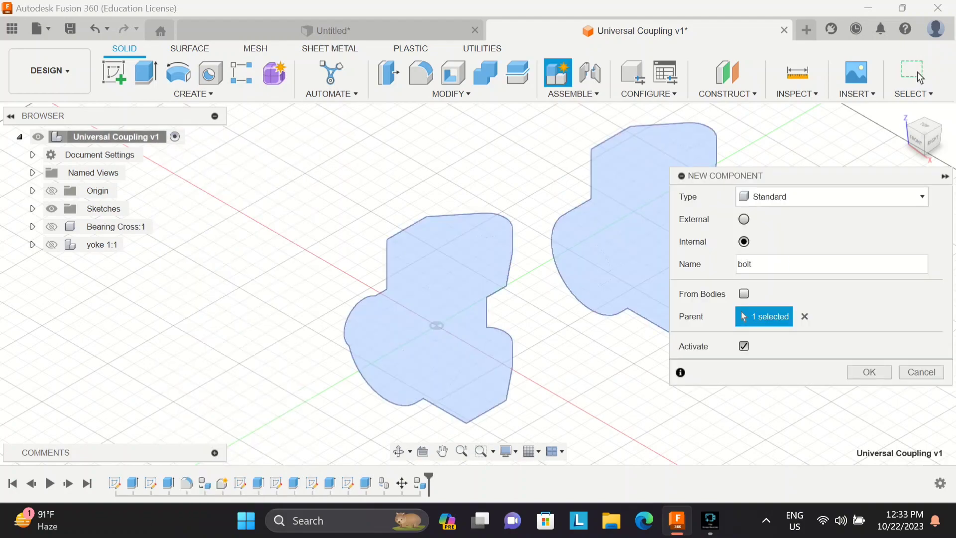
key(Return)
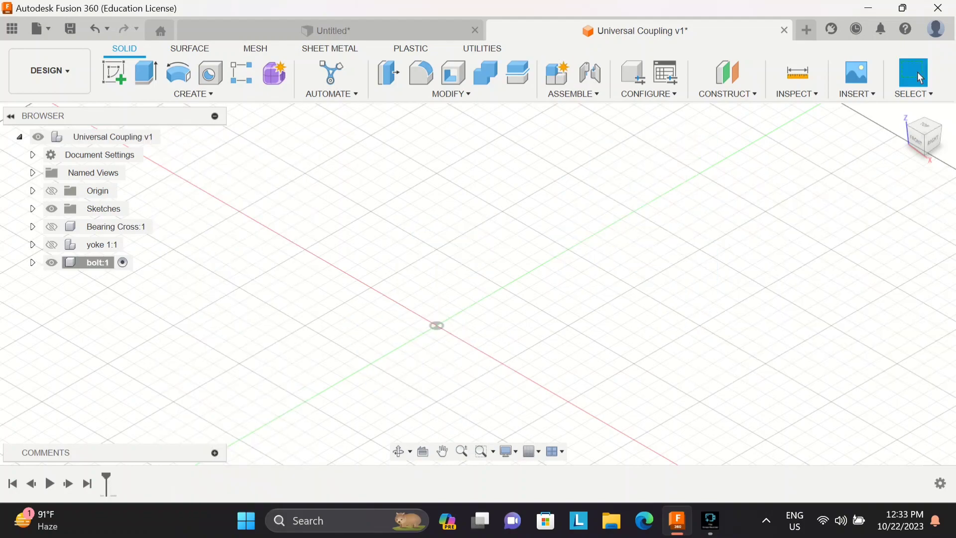
- Sketch a 16 mm diameter circle centred on the origin on the horizontal plane and finish the sketch
click(113, 73)
click(466, 258)
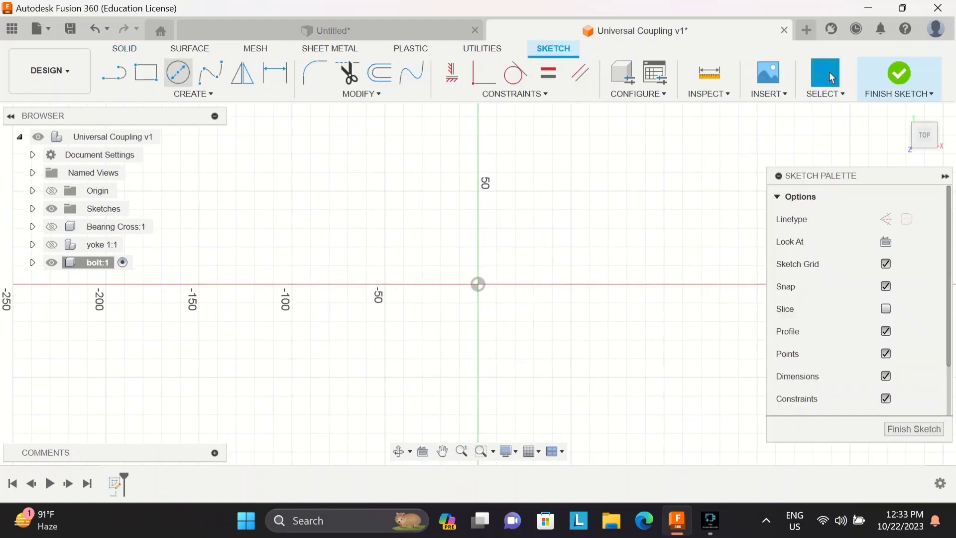
key(c)
click(478, 283)
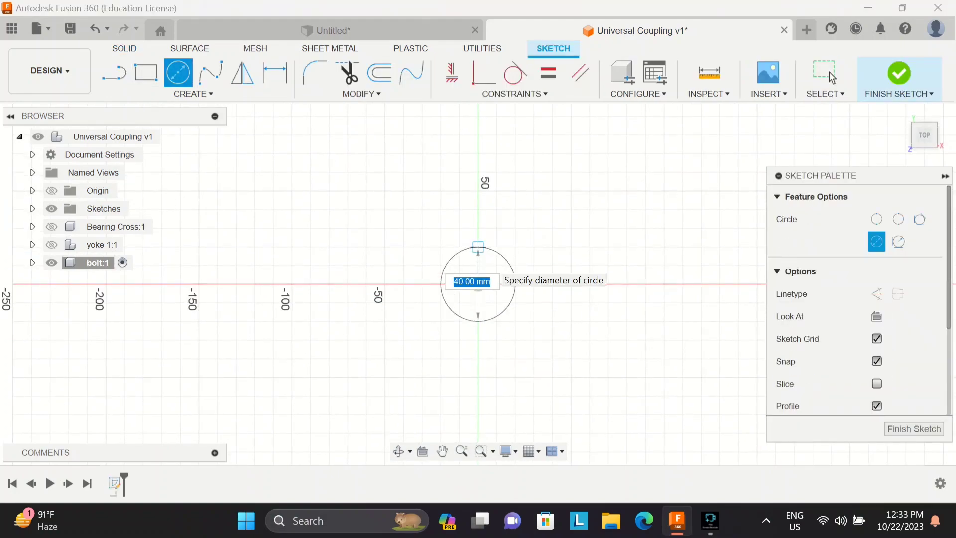
text(16)
key(Return)
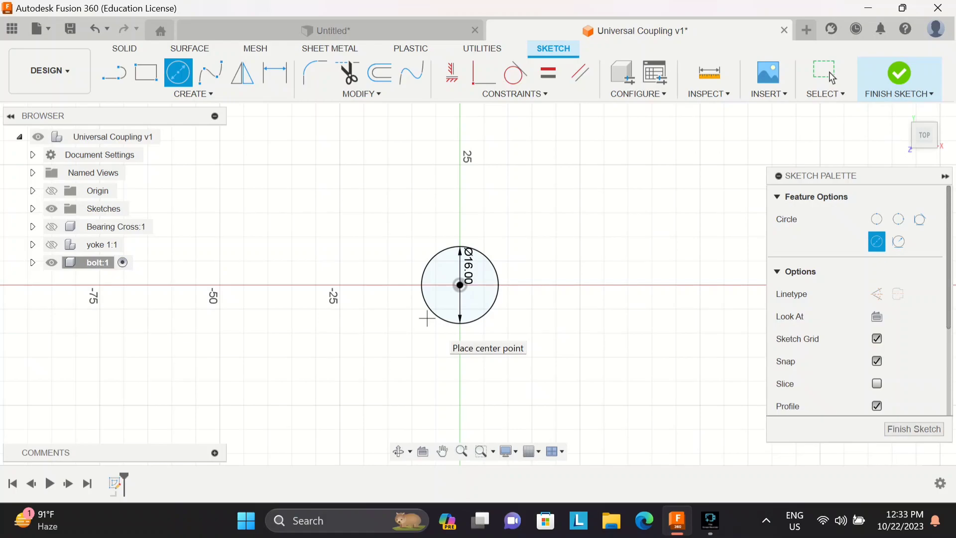
click(917, 72)
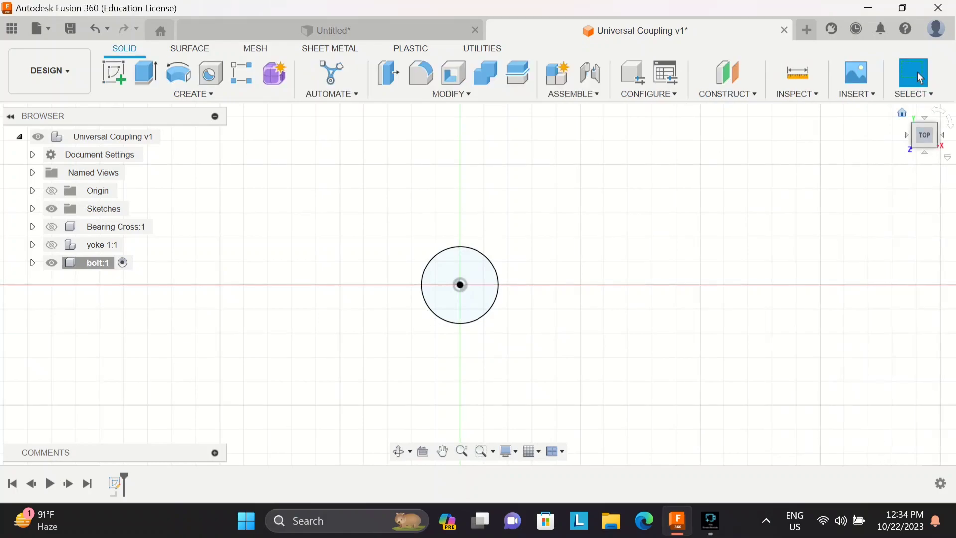
- Extrude the 16 mm circle symmetrically to a whole length of 104 mm as a new body
key(e)
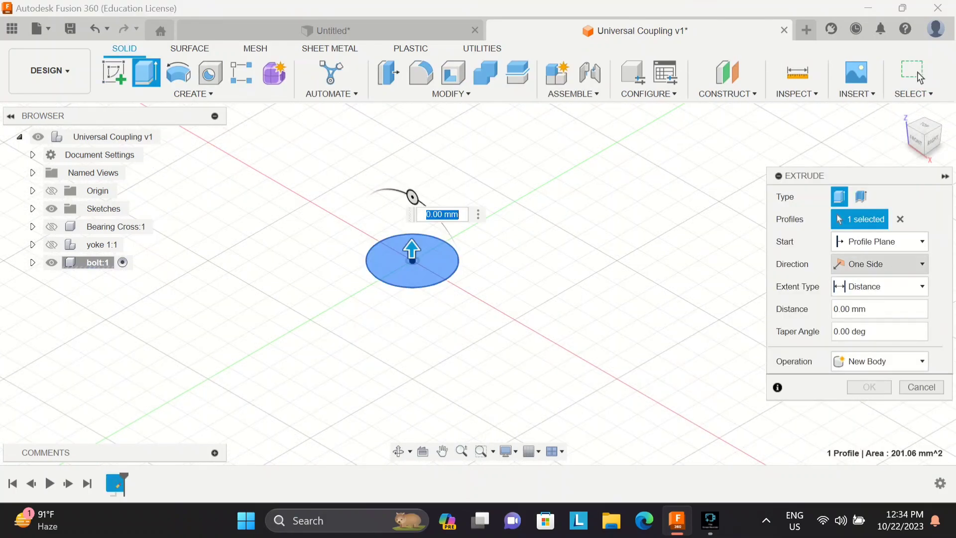
click(867, 309)
text(104)
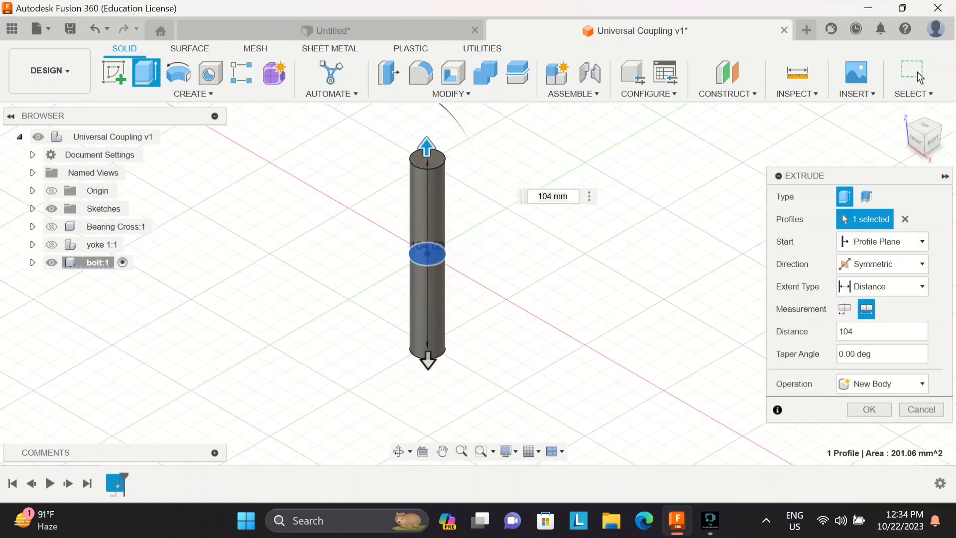
key(Return)
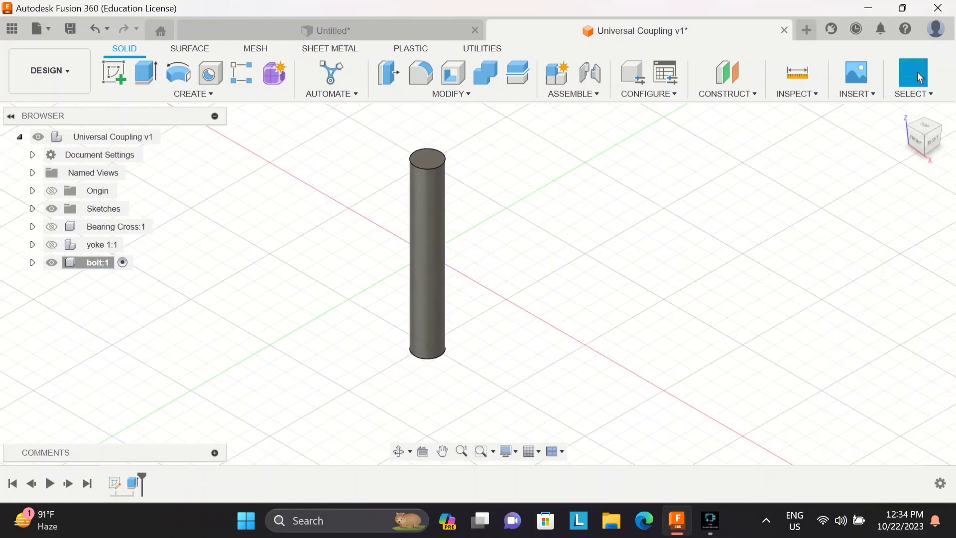
- Chamfer the bottom edge of the bolt shaft with an equal distance of 2 mm
shift+middle_drag(498, 279, 503, 209)
click(451, 94)
click(409, 141)
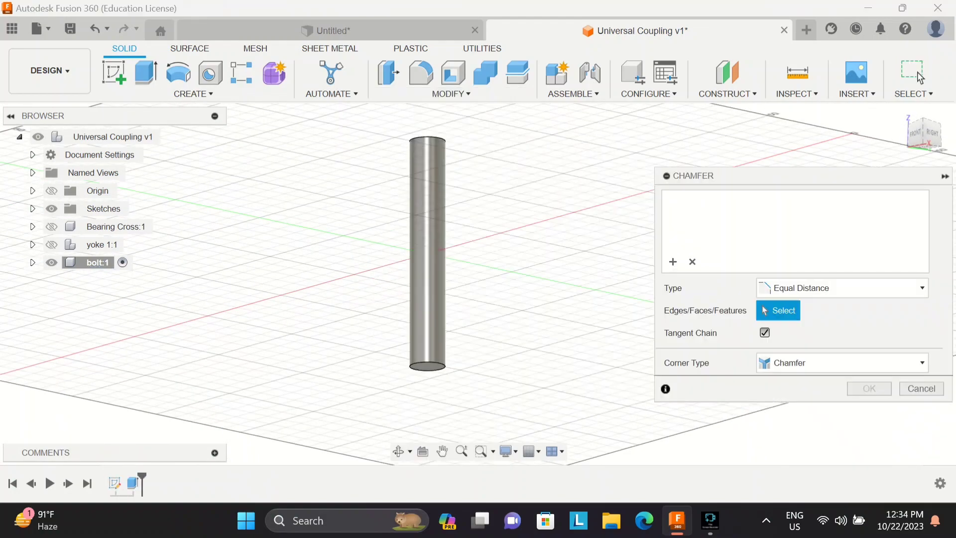
click(431, 367)
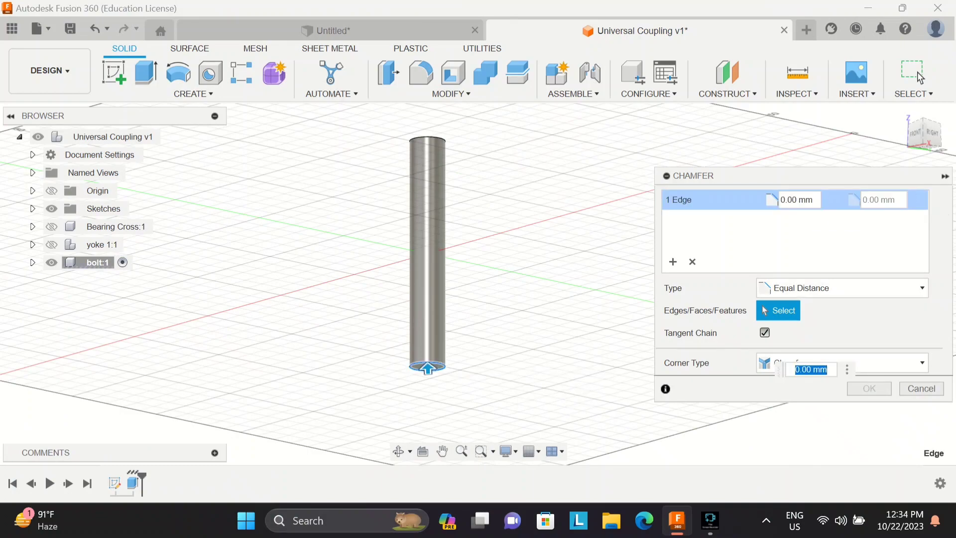
text(2)
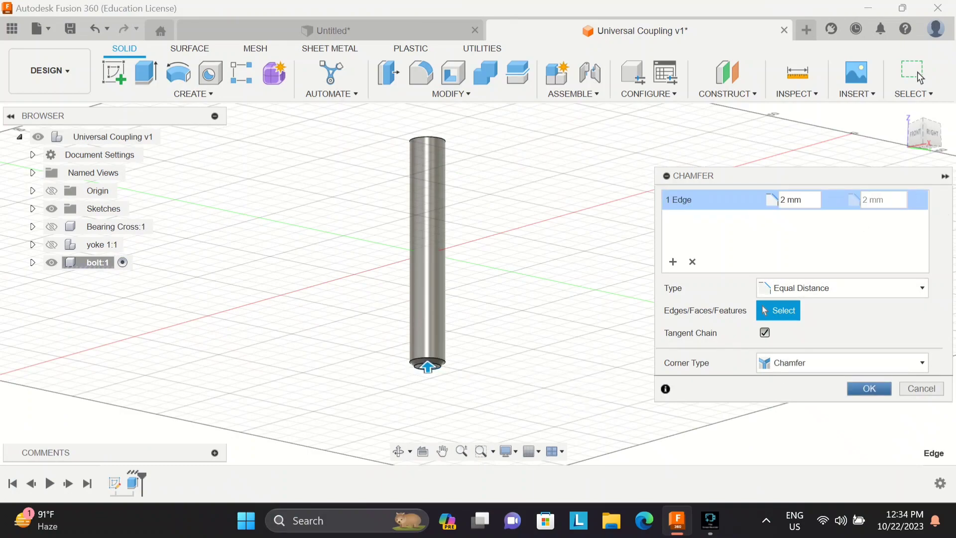
key(Return)
- Sketch a 24 mm diameter circle centred on the top face of the shaft and finish the sketch
click(901, 112)
click(114, 73)
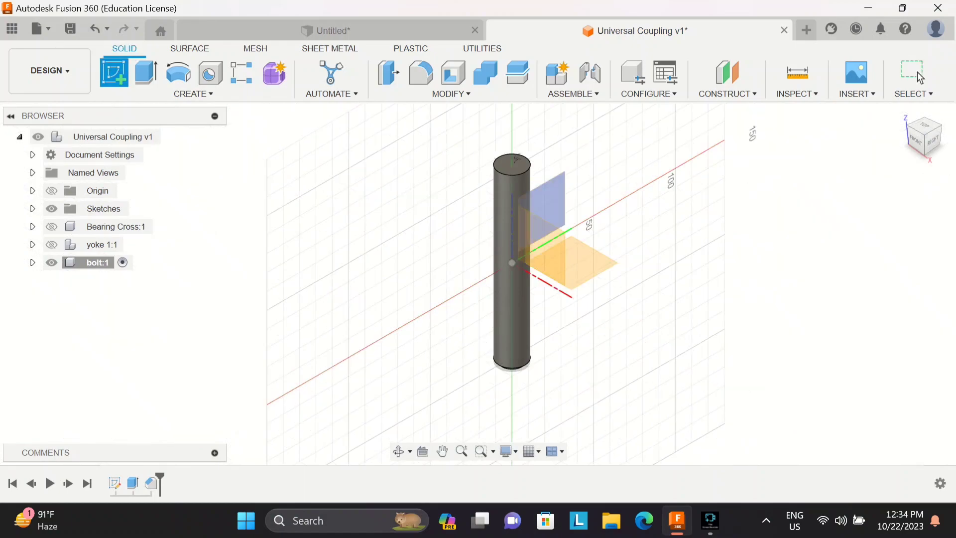
click(513, 163)
key(c)
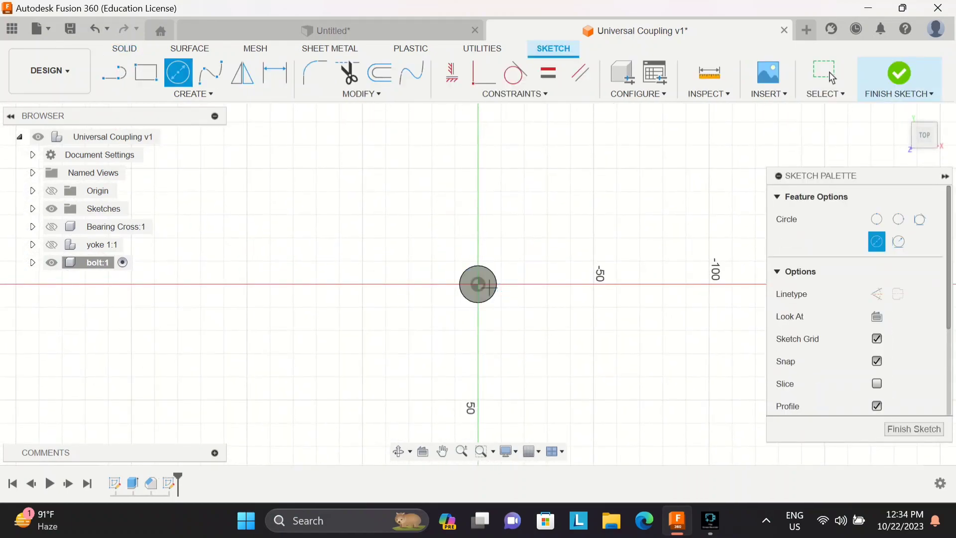
click(478, 284)
text(24)
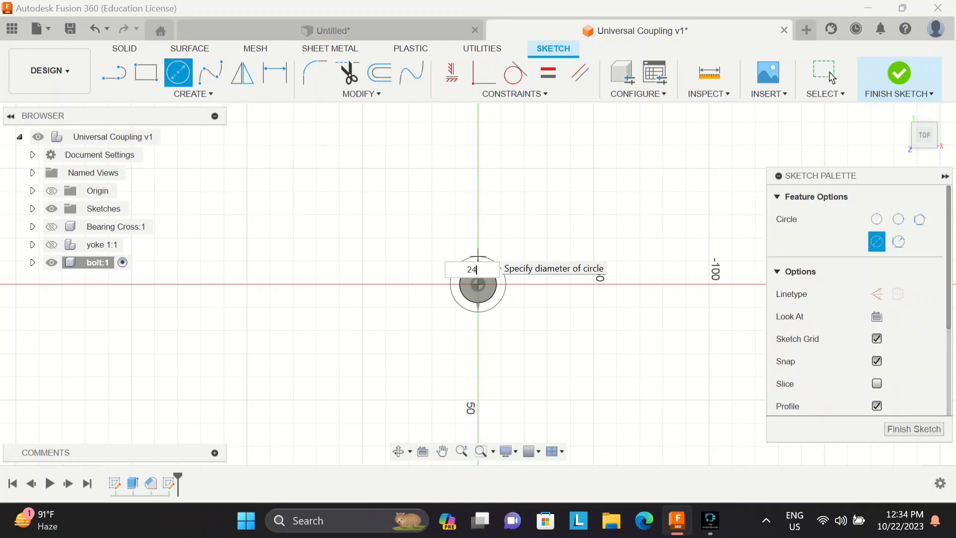
key(Return)
click(917, 71)
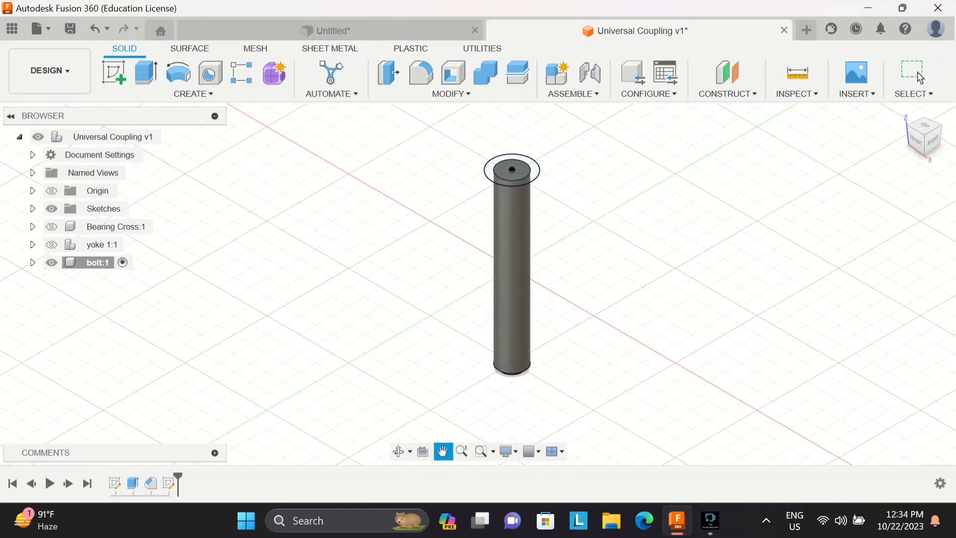
- Extrude both regions of the 24 mm circle upward as the bolt head and fillet its upper edge by 2 mm
key(e)
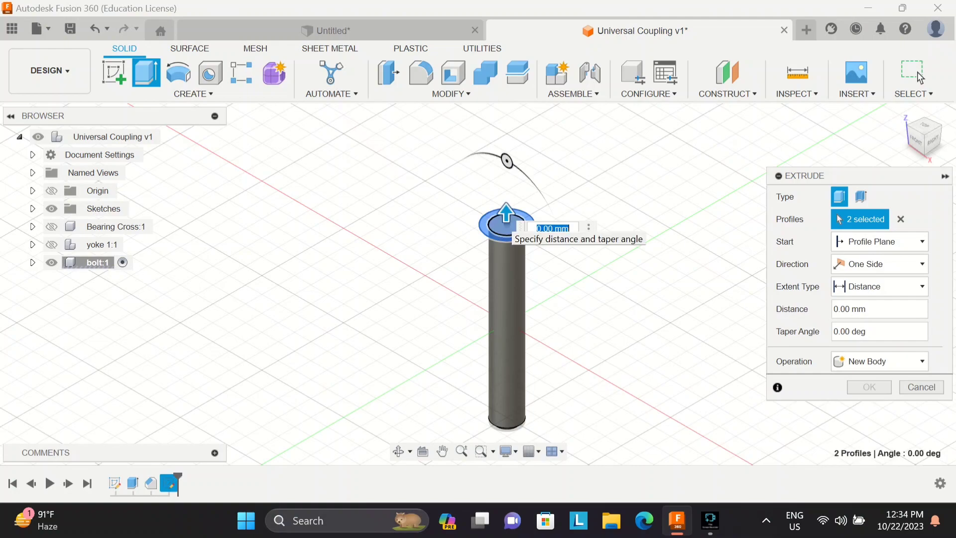
key(Return)
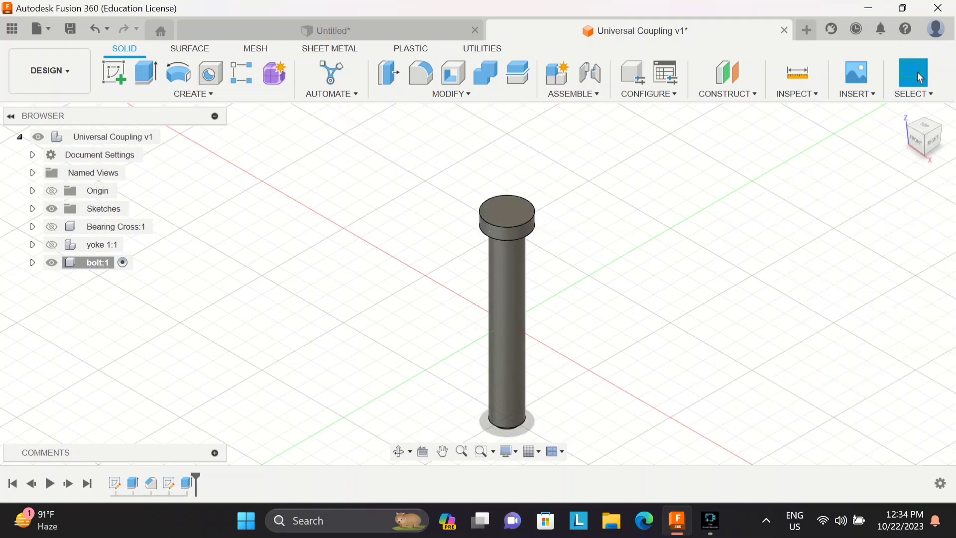
click(421, 73)
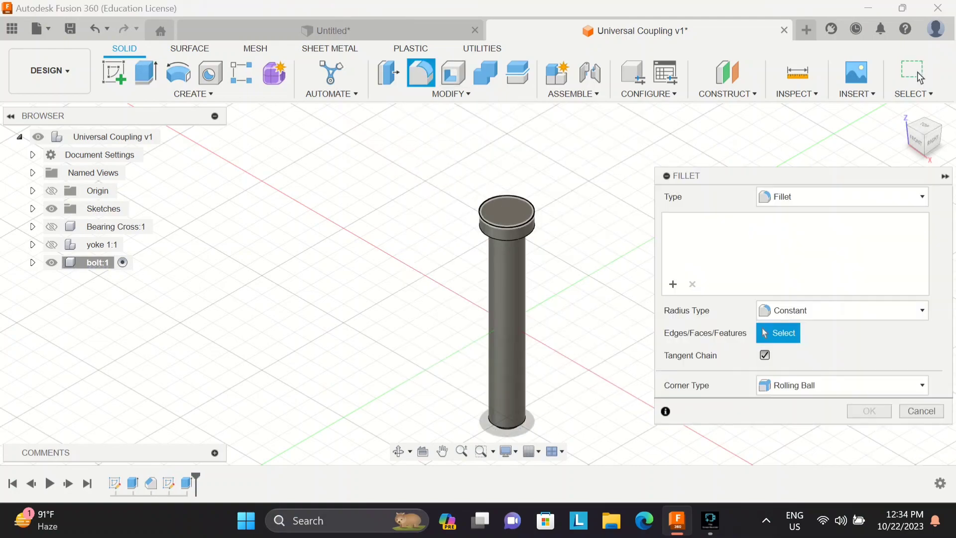
click(494, 228)
text(2)
click(919, 75)
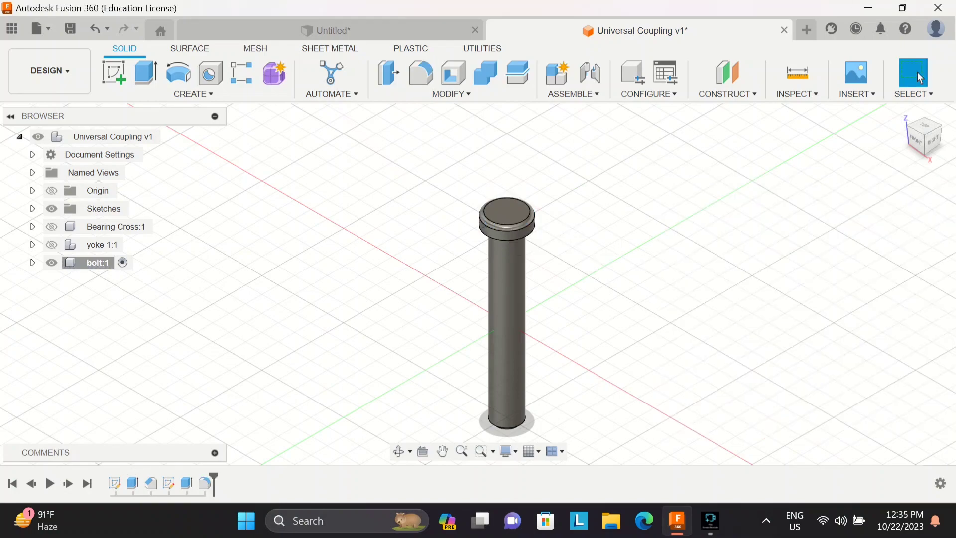
- Construct a plane tangent to the cylindrical face of the bolt shaft at 0 degrees
click(727, 94)
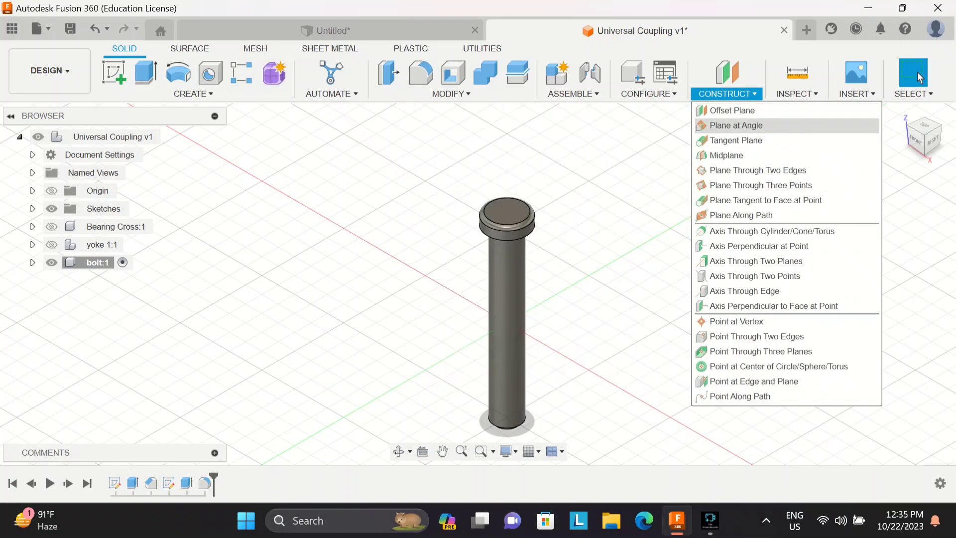
click(736, 141)
click(507, 299)
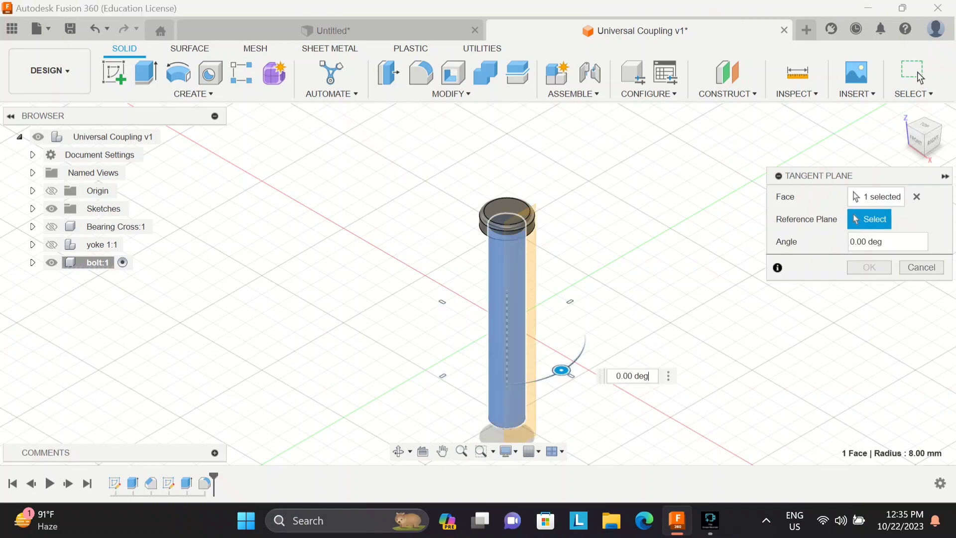
key(Return)
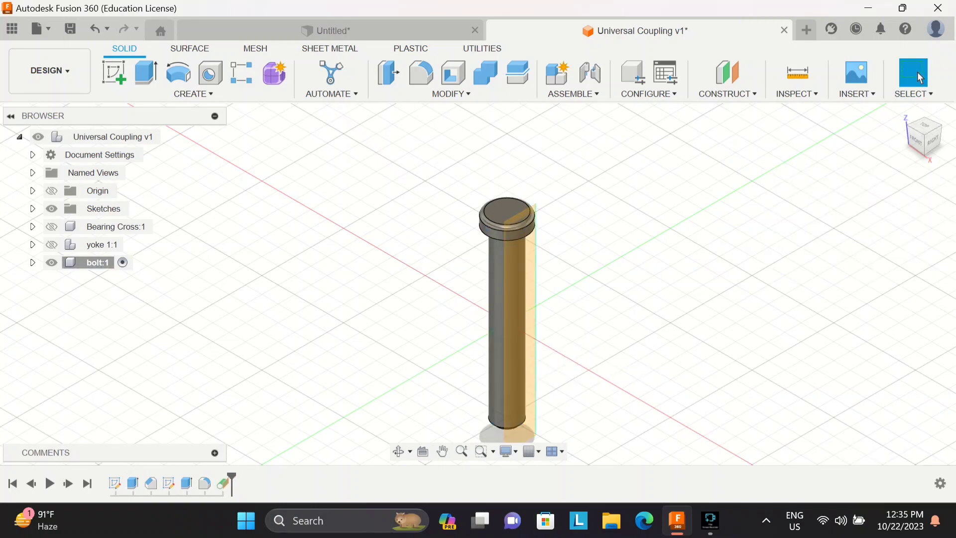
- Sketch a 4 mm diameter circle on the tangent plane, on the shaft's centreline just above the chamfered end
scroll(531, 324, down, 1)
middle_drag(530, 343, 519, 291)
click(114, 72)
click(518, 288)
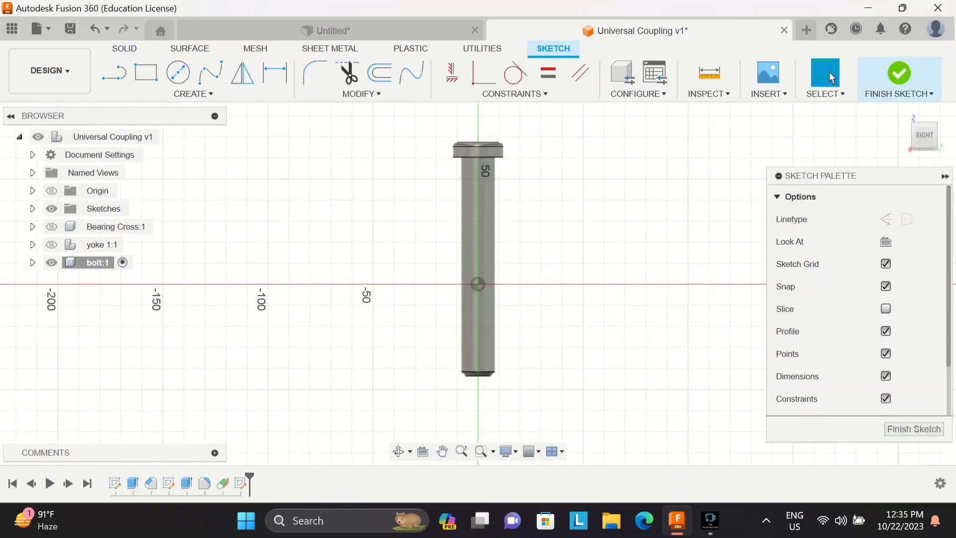
key(r)
key(Escape)
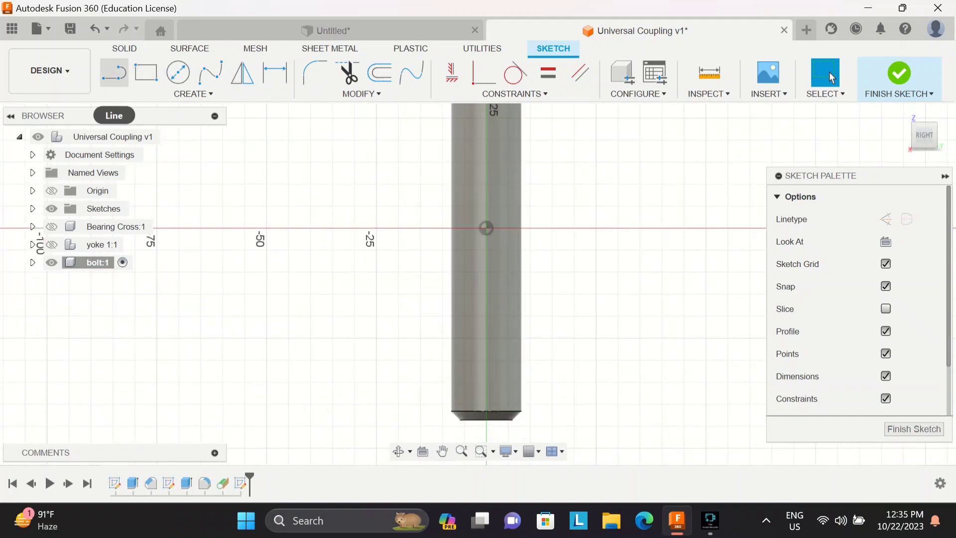
key(c)
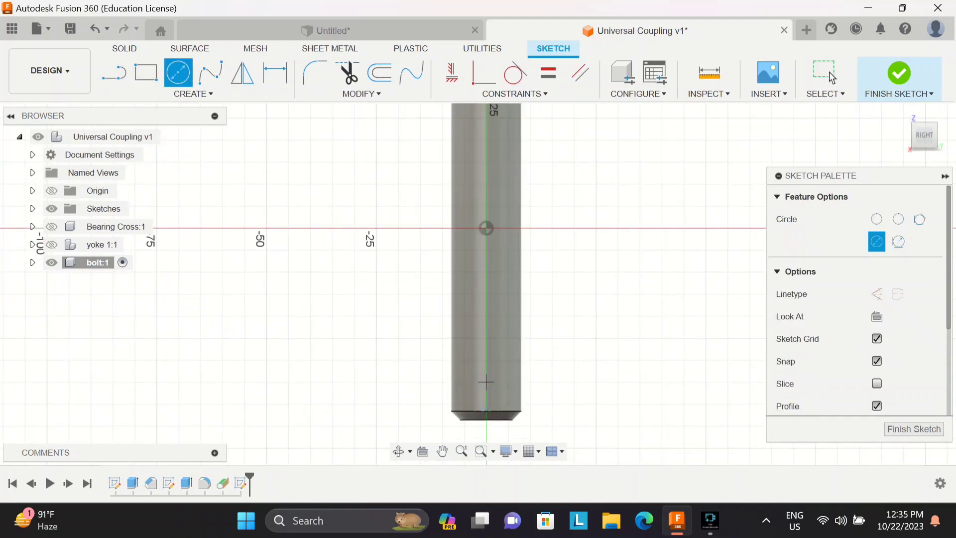
click(486, 382)
key(Return)
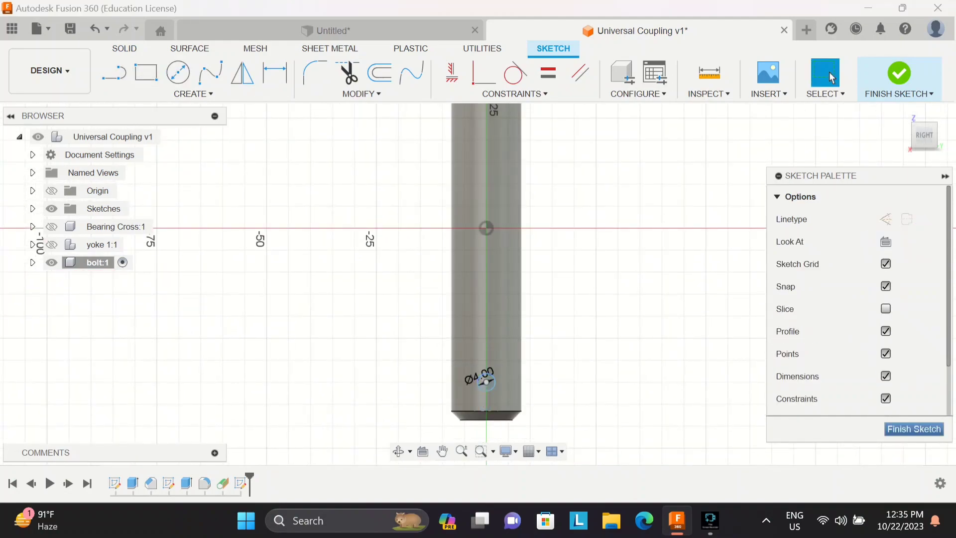
click(914, 429)
- Cut the 4 mm circle through the shaft with an extrusion of -30 mm
text(e)
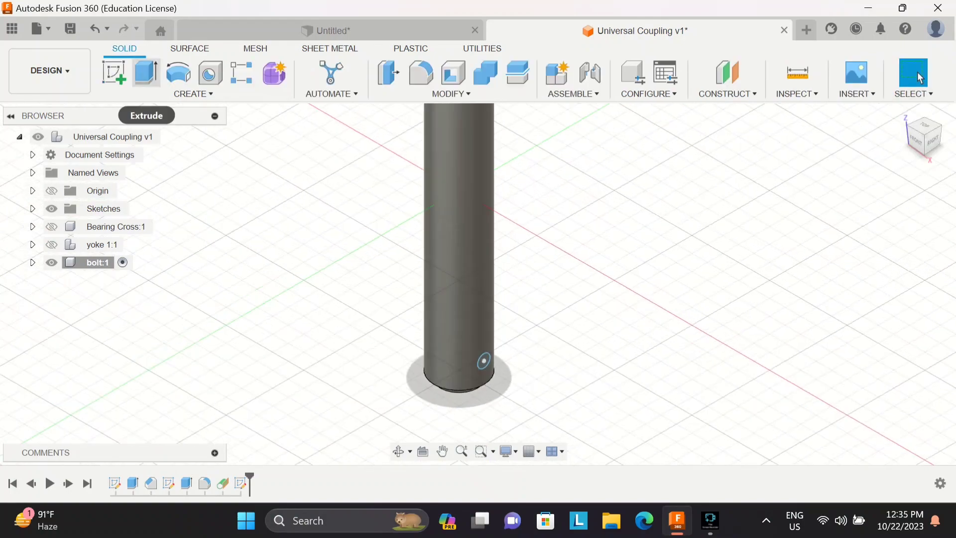
text(-30)
click(869, 410)
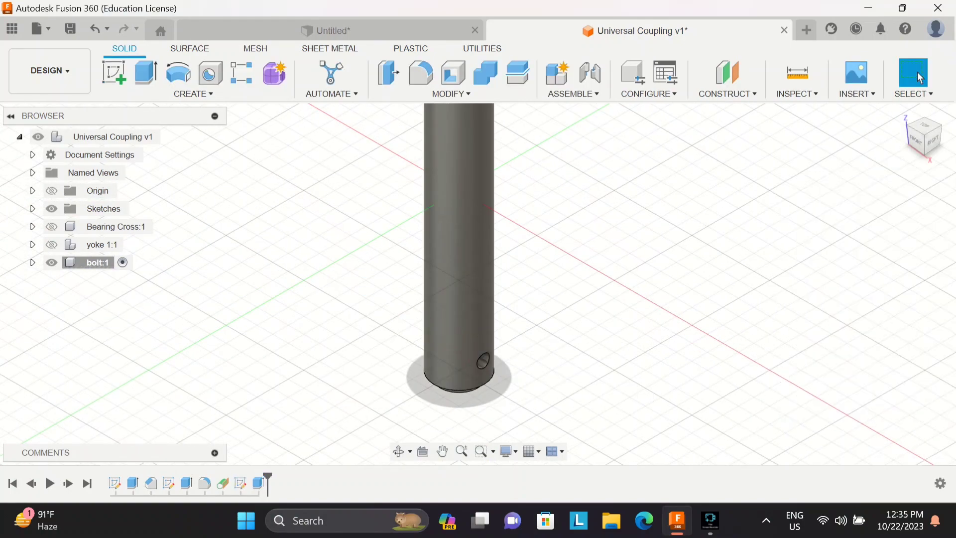
click(902, 113)
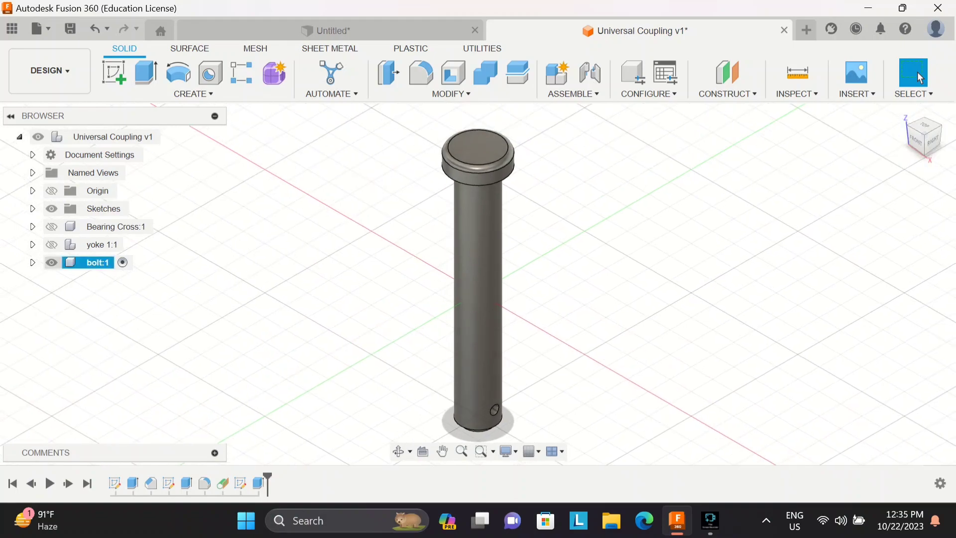
- Hide the bolt and create an internal standard component named Taper pin under the top-level assembly, activating it
click(52, 262)
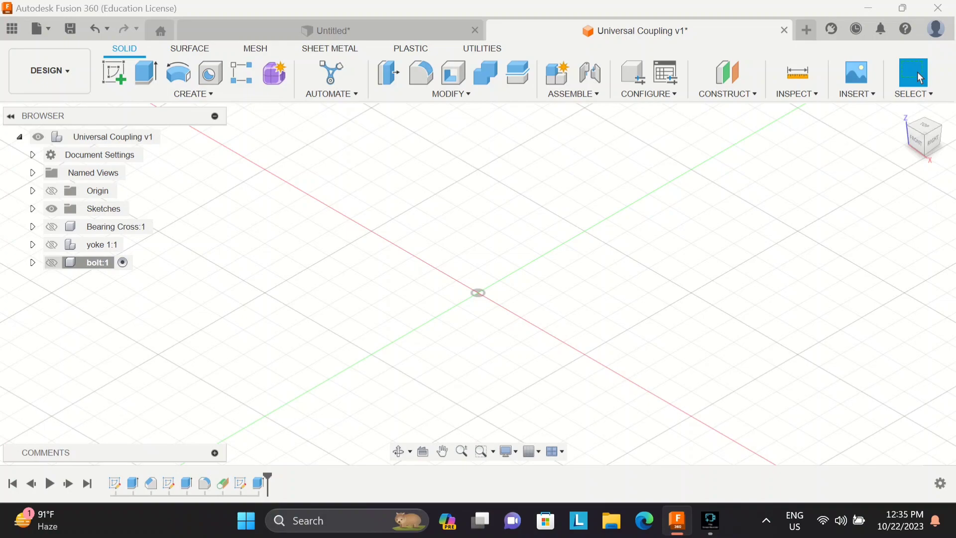
right_click(119, 138)
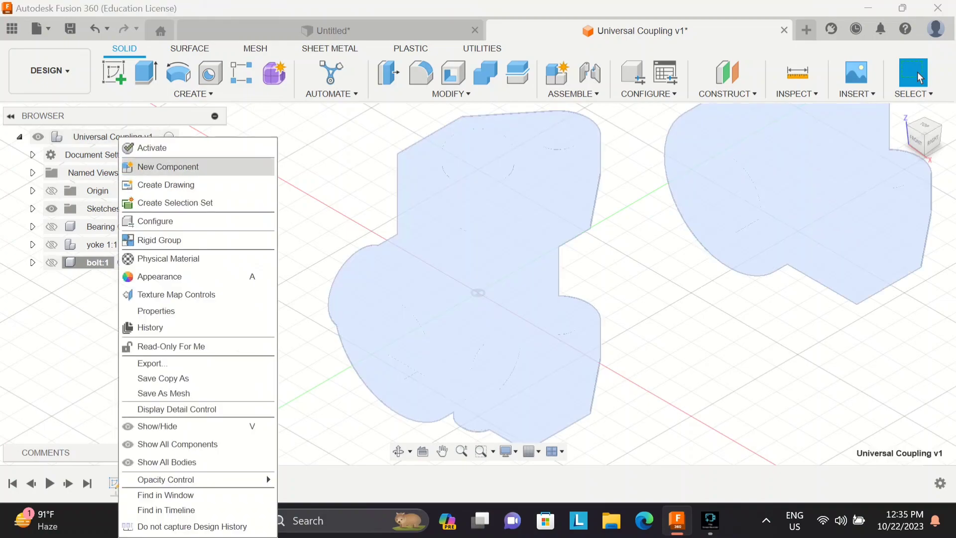
click(167, 166)
double_click(761, 264)
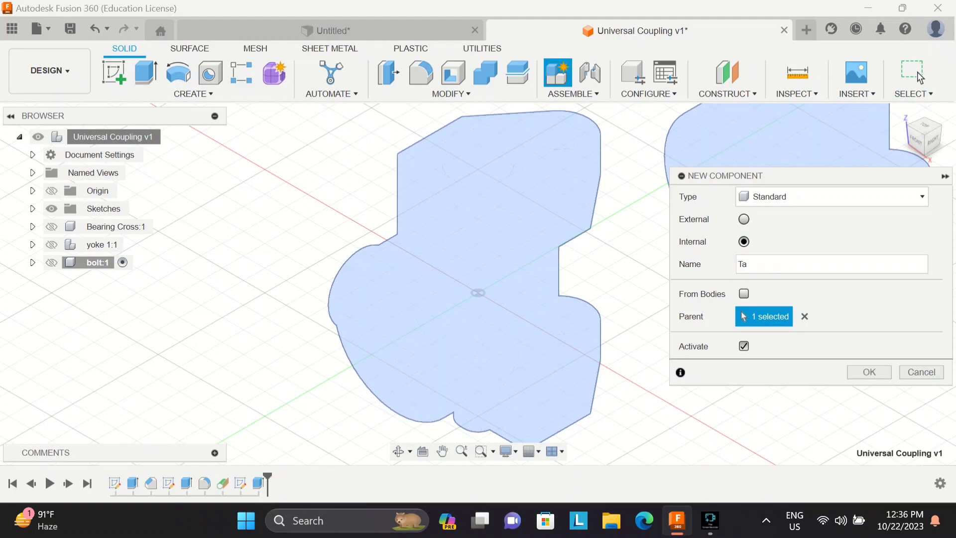
text(Taper pin)
key(Return)
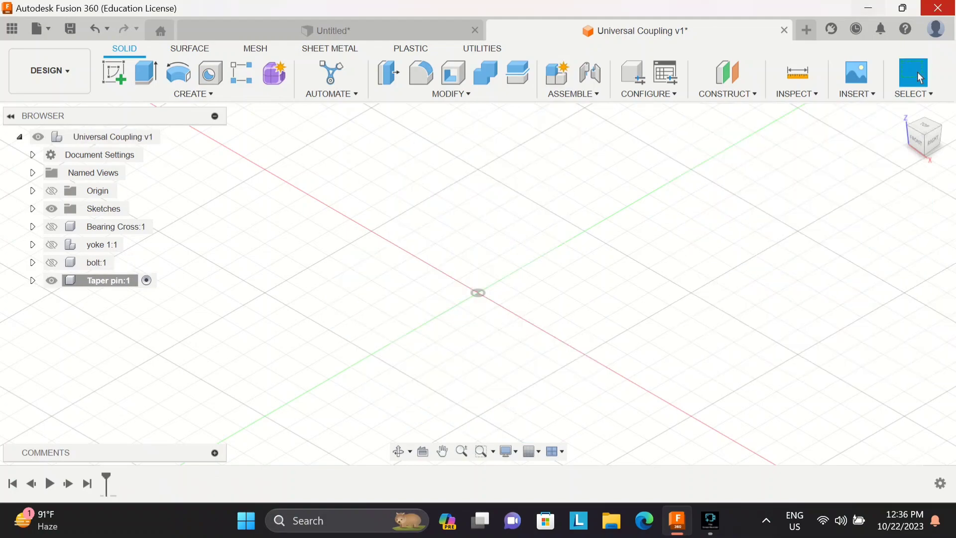
- Sketch a 4 mm diameter circle centred on the origin on the YZ plane
click(114, 72)
click(515, 239)
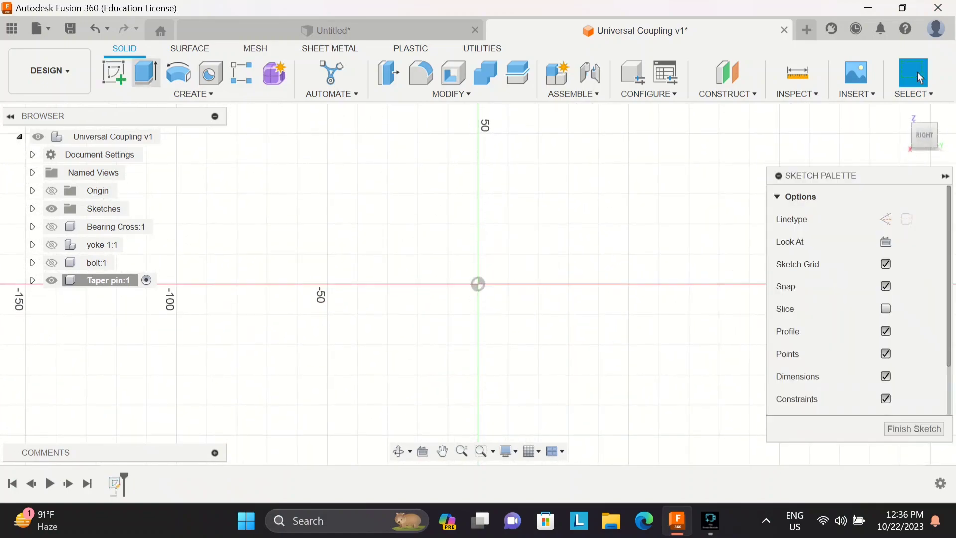
key(c)
click(478, 284)
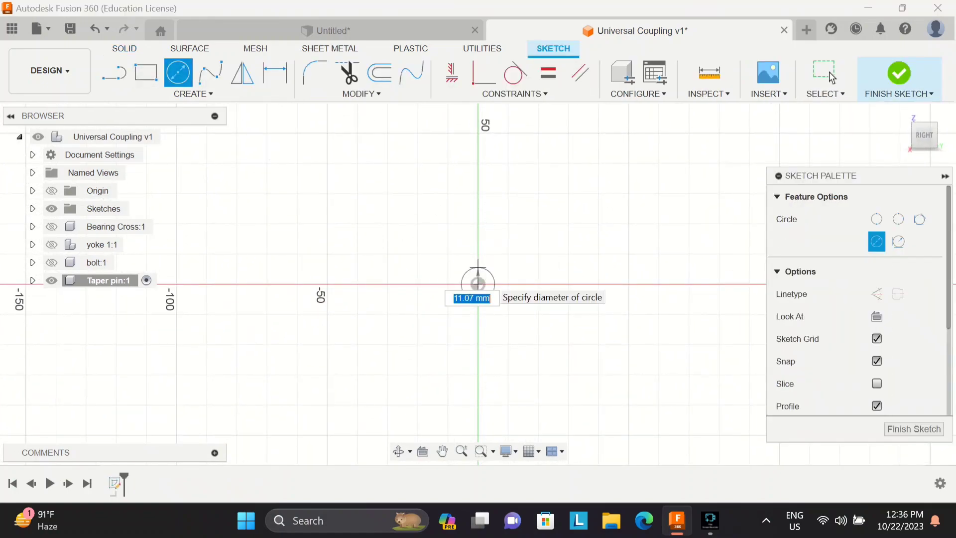
text(4)
key(Return)
key(Escape)
click(914, 429)
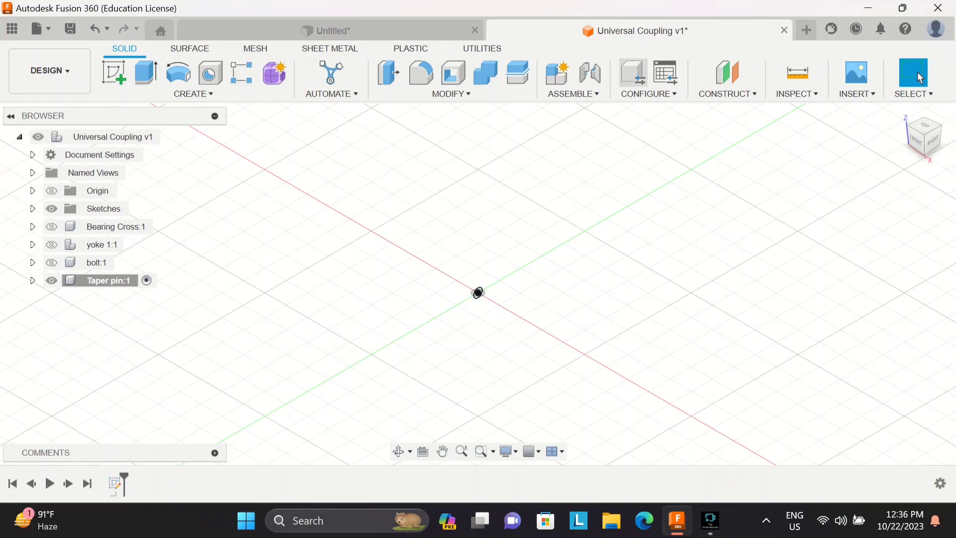
- Construct a plane offset 30 mm from the YZ plane
click(727, 74)
click(513, 241)
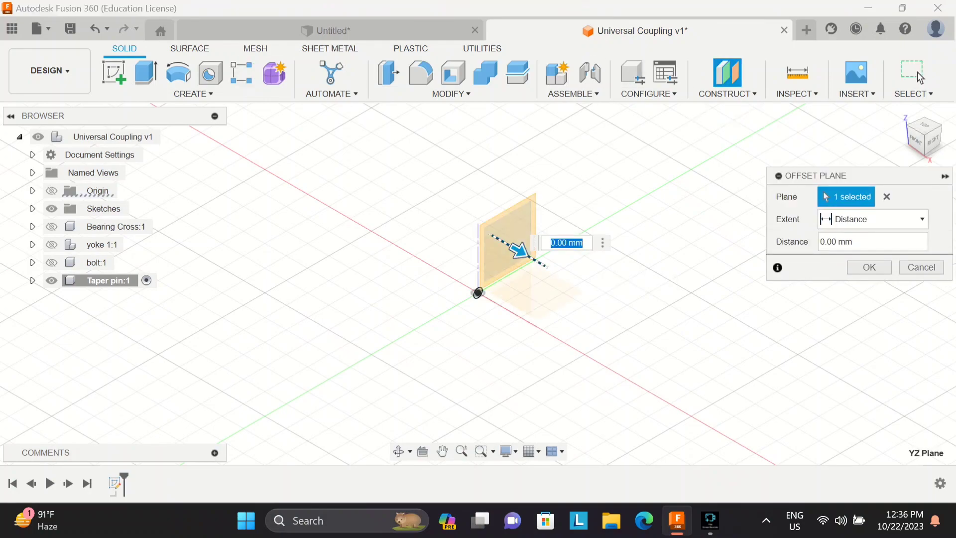
text(30)
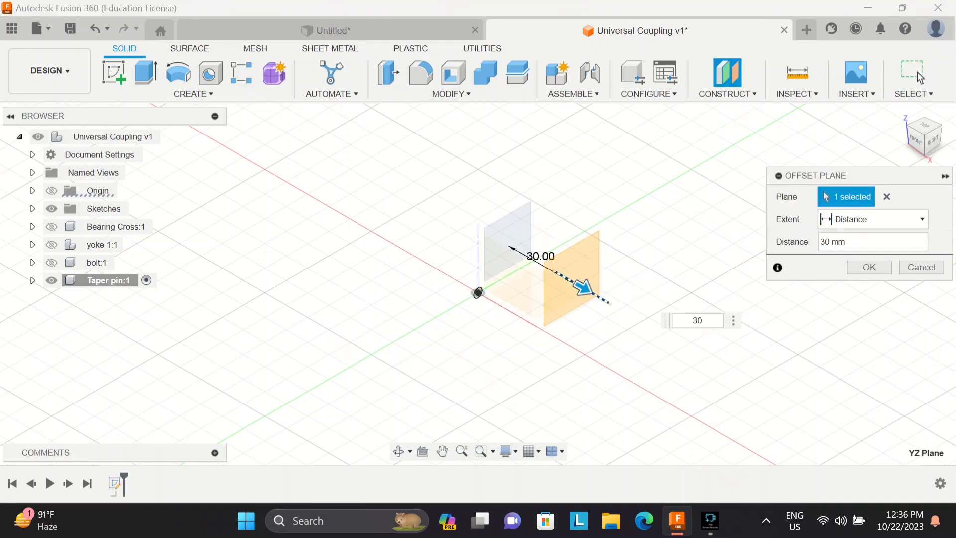
key(Return)
- Sketch a 6 mm diameter circle on the offset plane, centred on the origin
click(114, 73)
click(570, 279)
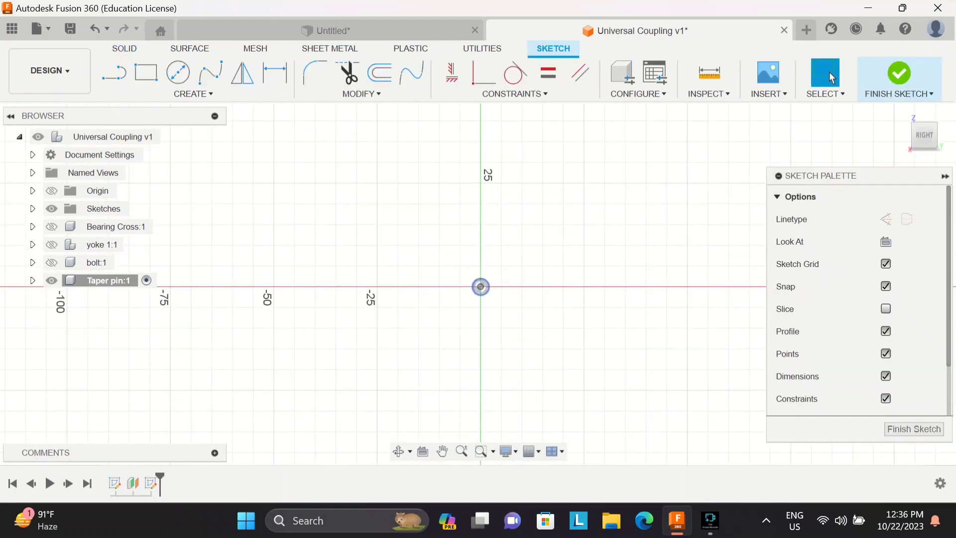
click(177, 73)
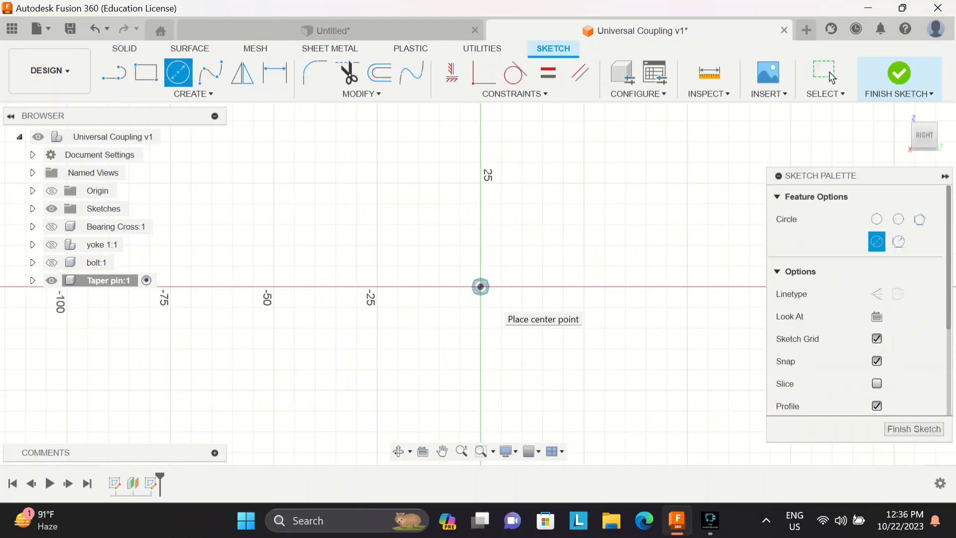
click(480, 286)
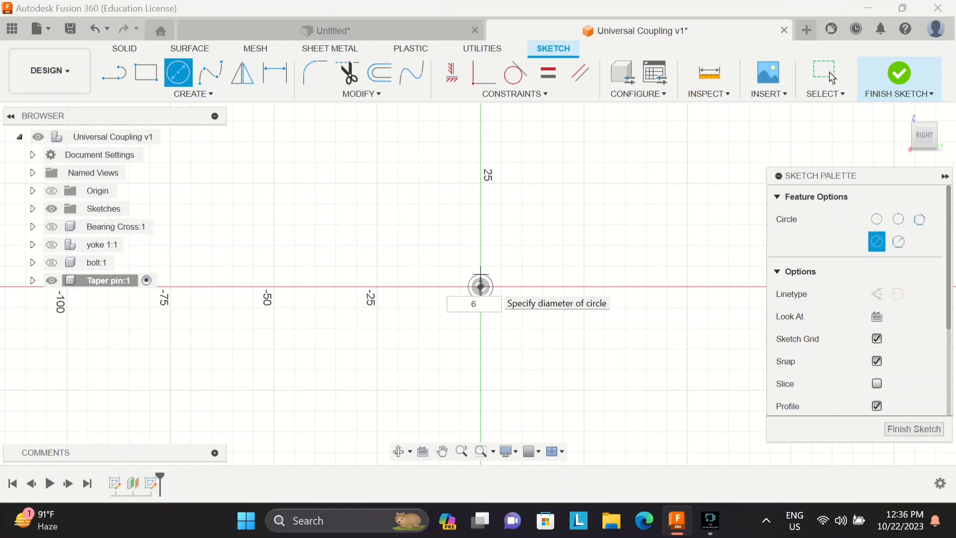
text(6)
key(Return)
click(917, 72)
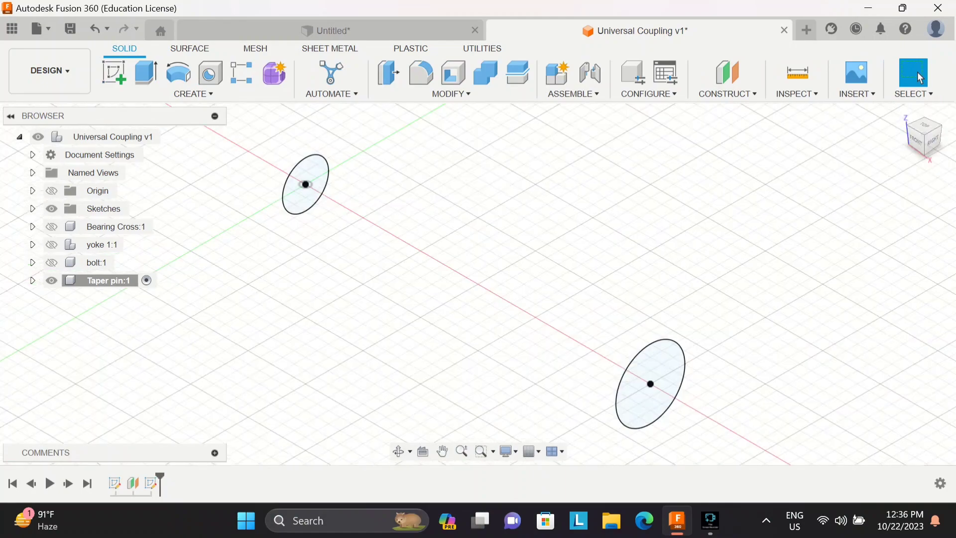
- Loft between the 4 mm and 6 mm circles to form the solid taper pin
click(193, 94)
click(125, 213)
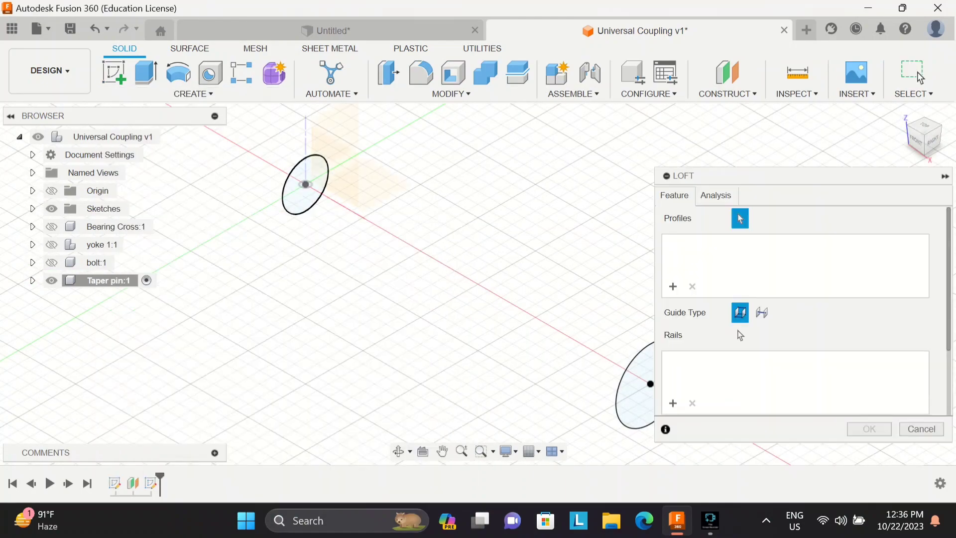
click(302, 195)
click(633, 401)
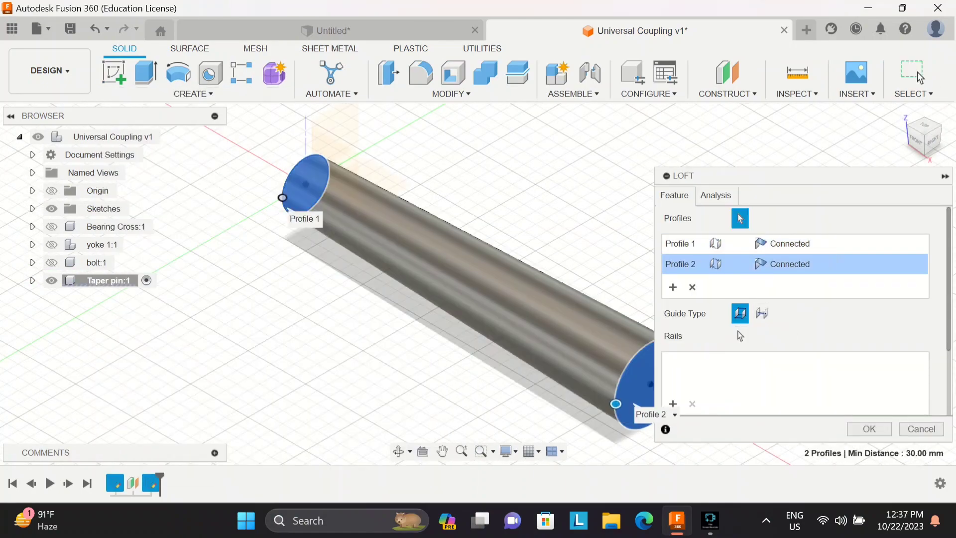
scroll(475, 288, down, 3)
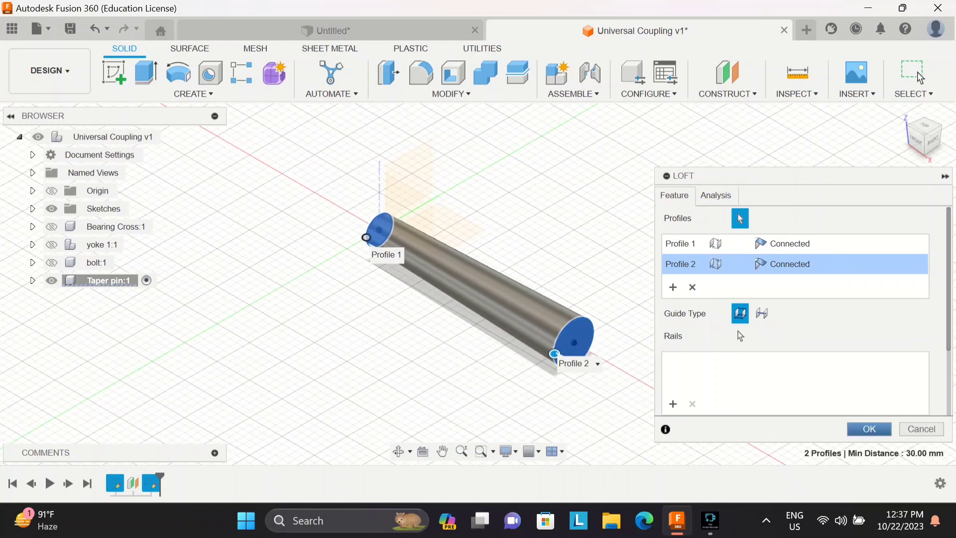
click(869, 429)
click(903, 112)
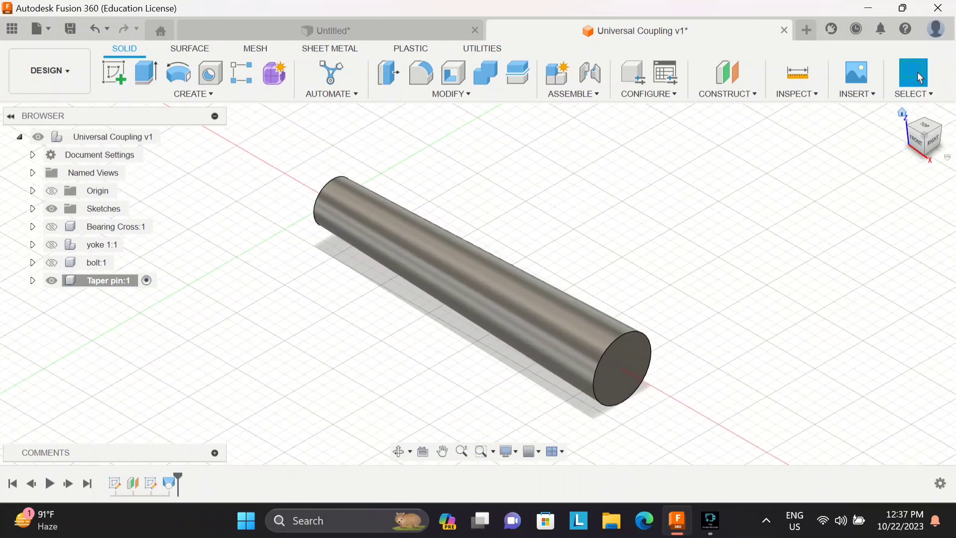
shift+middle_drag(498, 299, 473, 252)
click(903, 112)
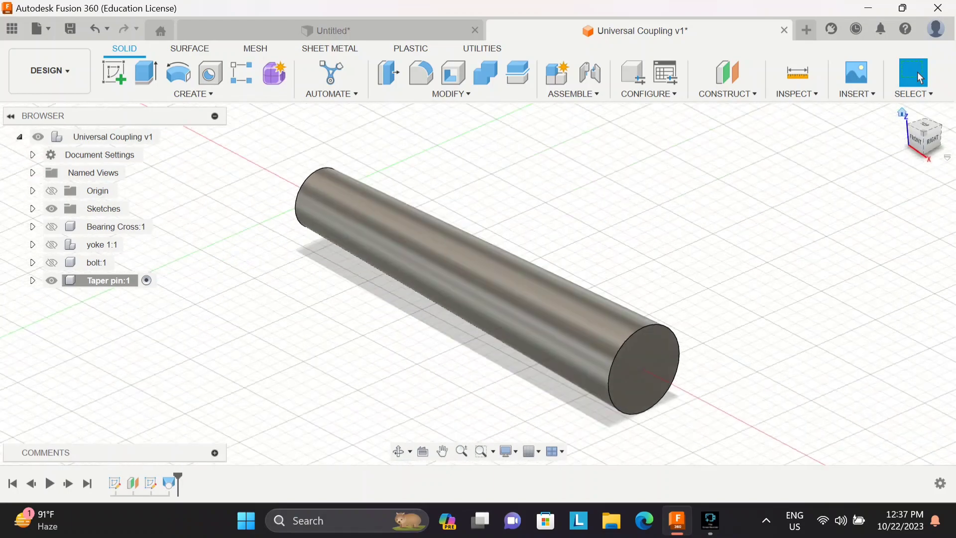
- Hide the taper pin and create an internal standard component named bush under the top-level assembly, activating it
scroll(465, 268, down, 4)
key(v)
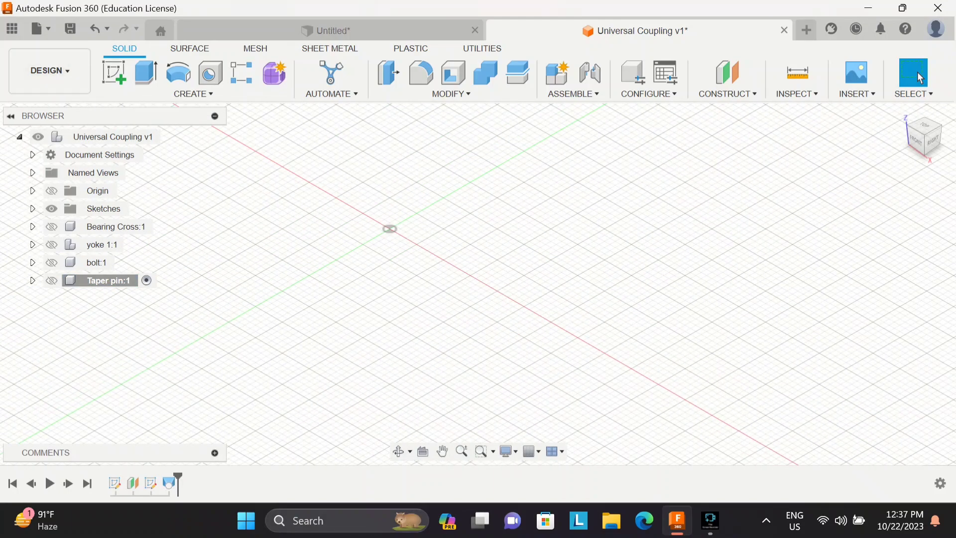
right_click(101, 138)
click(149, 166)
double_click(764, 265)
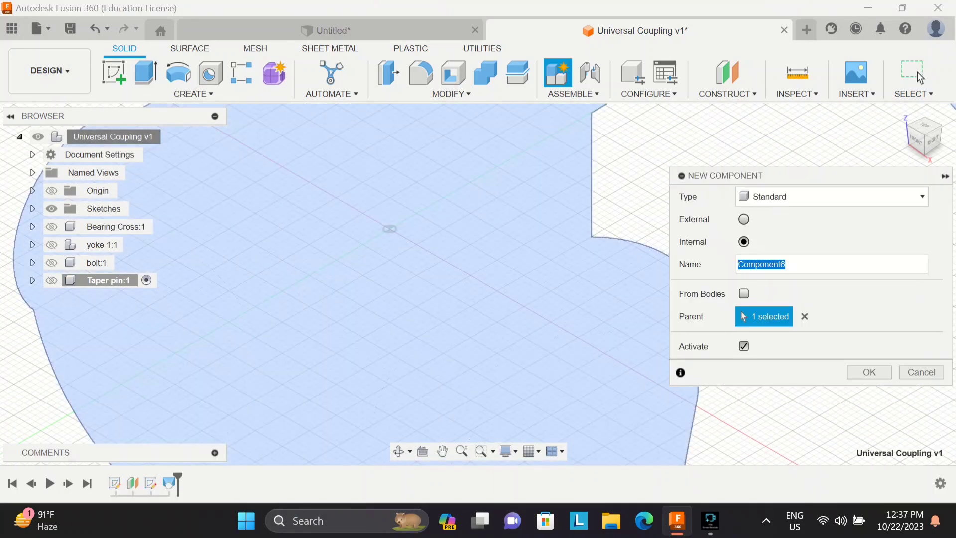
text(bush)
key(Return)
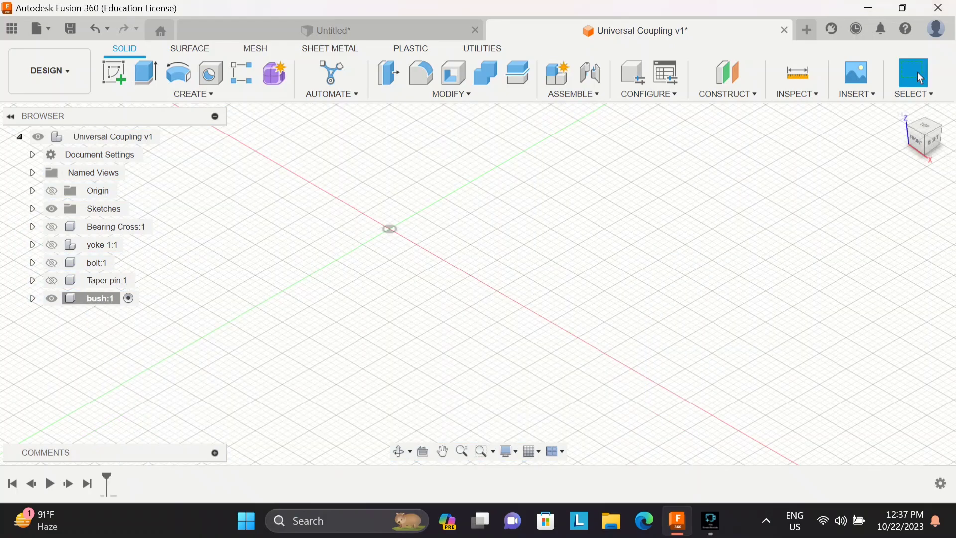
- Sketch two concentric circles of 16 mm and 25 mm diameter on the XY plane, centred on the origin
click(902, 113)
click(114, 73)
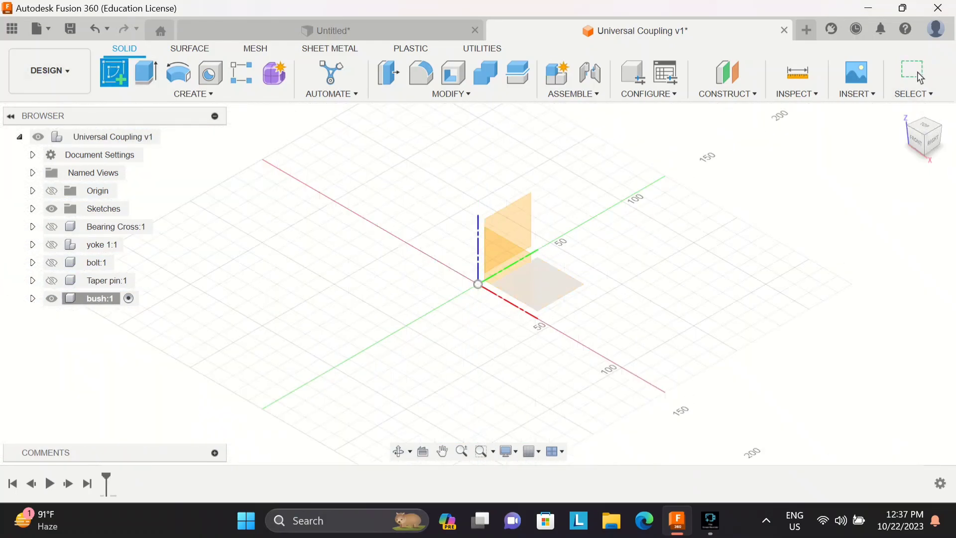
click(540, 283)
key(c)
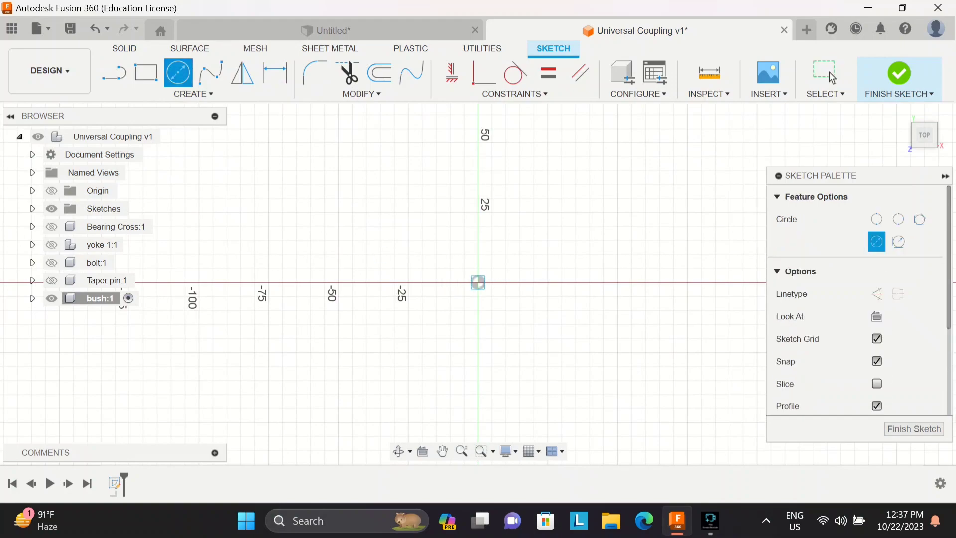
click(478, 283)
text(16)
key(Return)
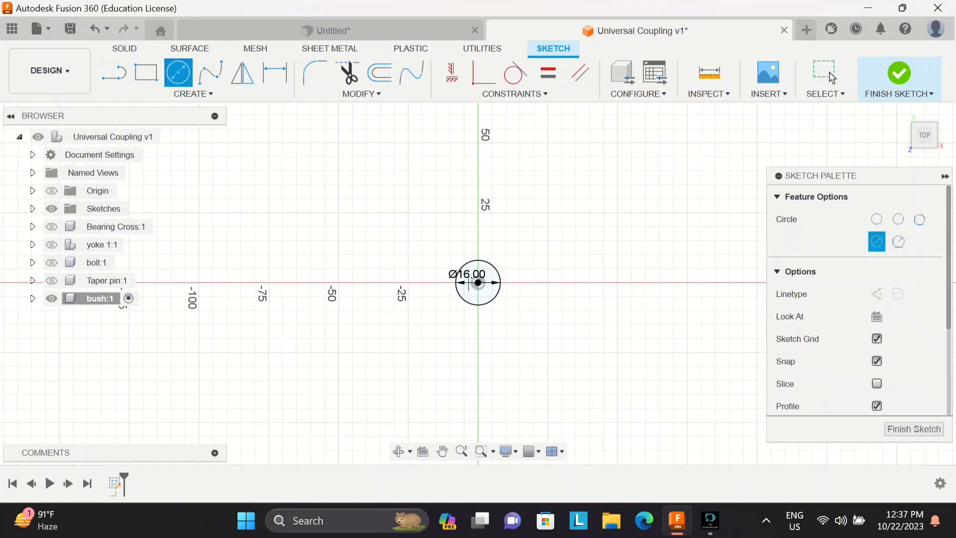
click(478, 283)
text(20)
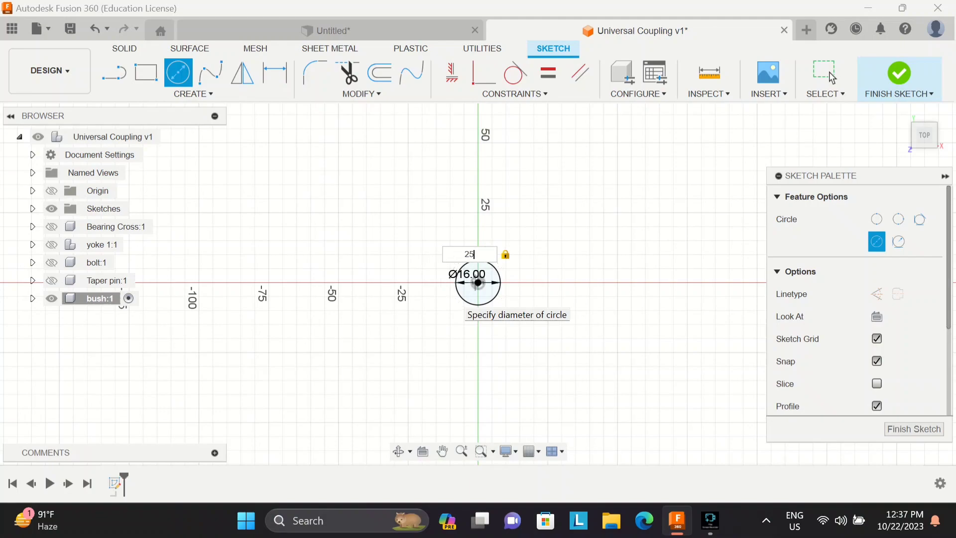
click(832, 77)
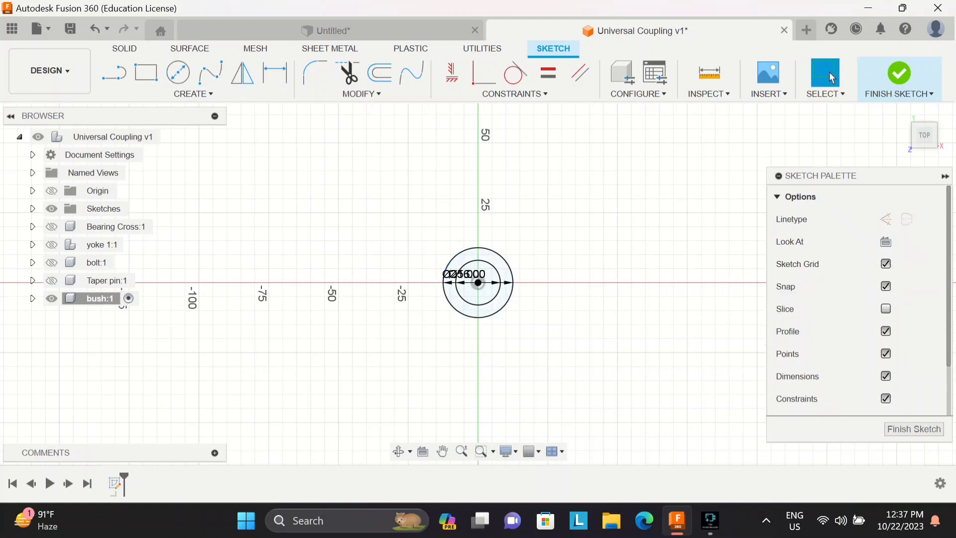
click(917, 72)
- Extrude the ring between the two circles upward as a new body for the bush
key(e)
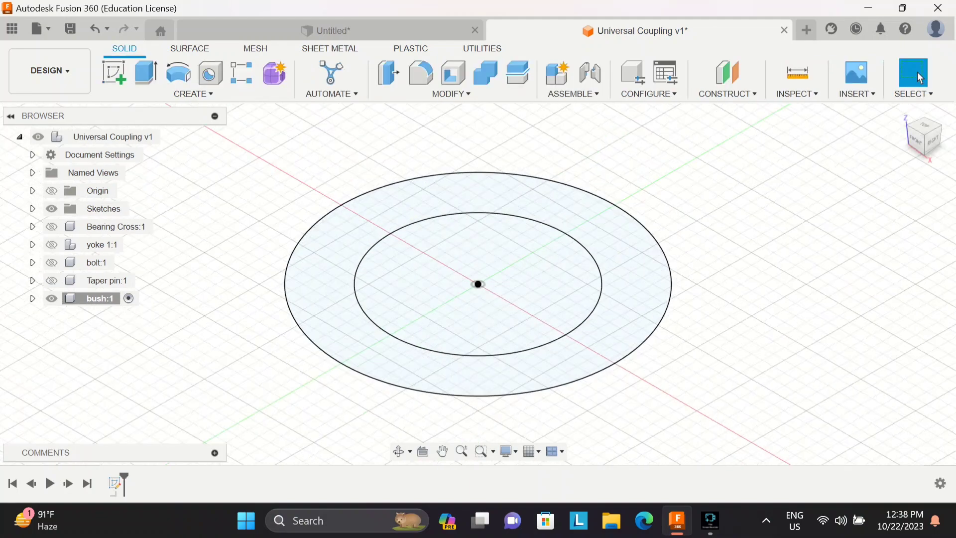
click(617, 244)
scroll(568, 290, down, 1)
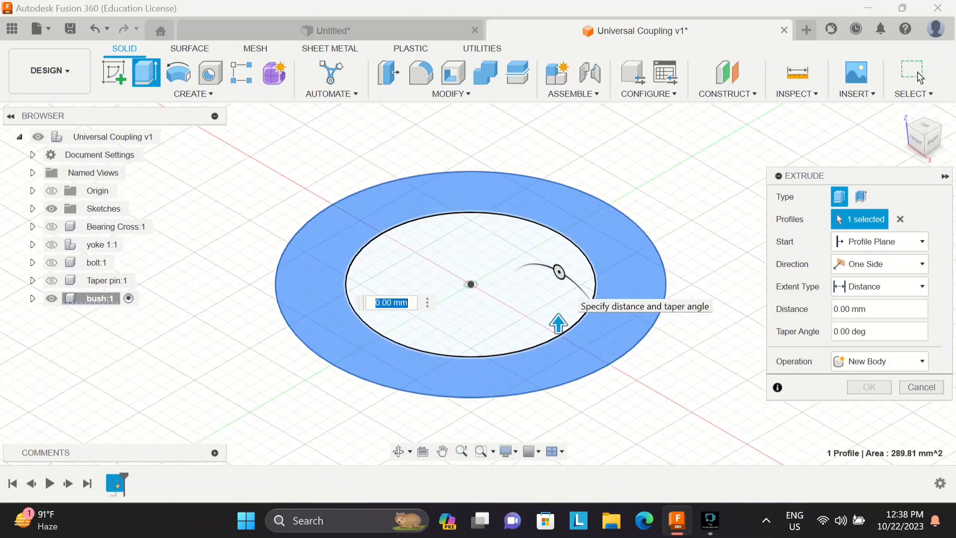
key(Return)
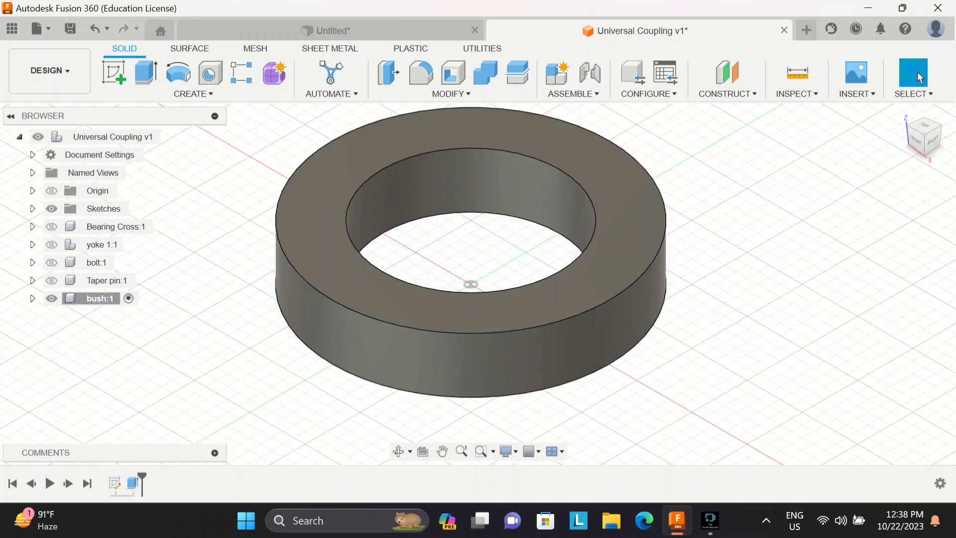
click(903, 112)
- Construct a plane tangent to the bush's outer cylindrical face at 0 degrees
mouse_move(727, 94)
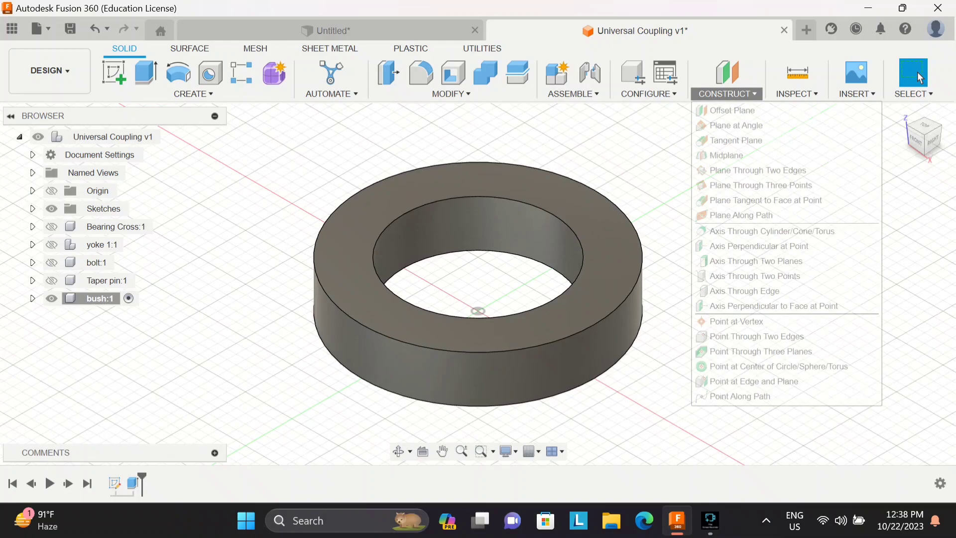
click(736, 139)
click(590, 343)
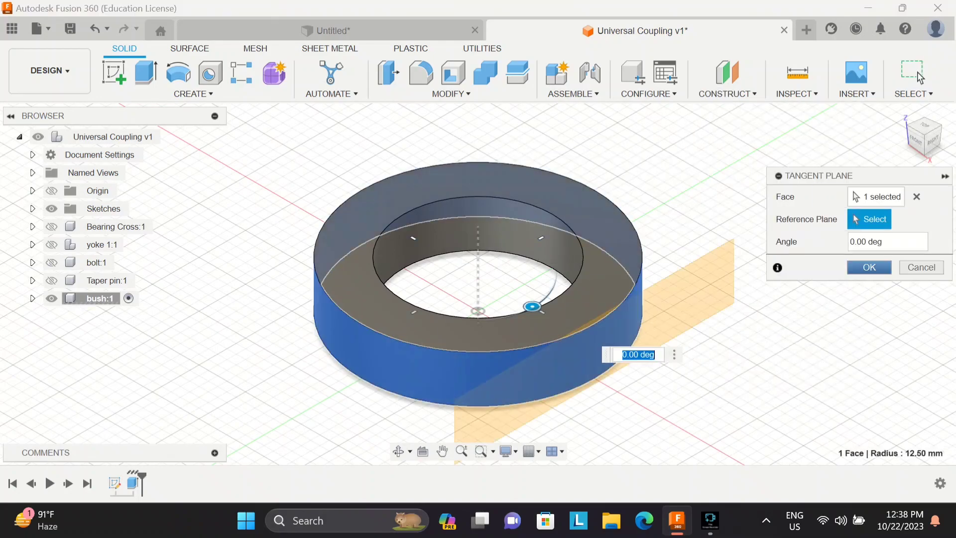
key(Return)
- Start a sketch on the tangent plane and draw a vertical line across the bush's full height at its centre
click(114, 72)
click(665, 321)
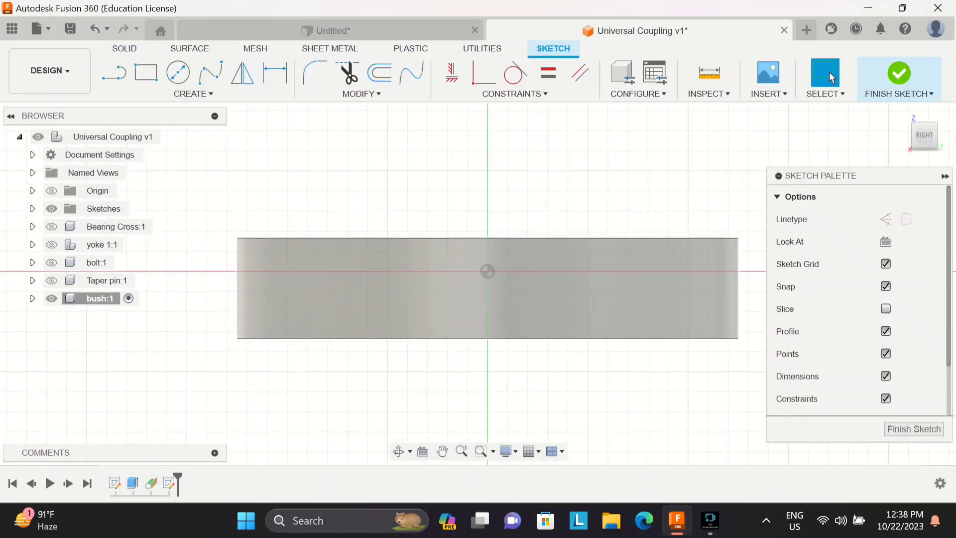
key(c)
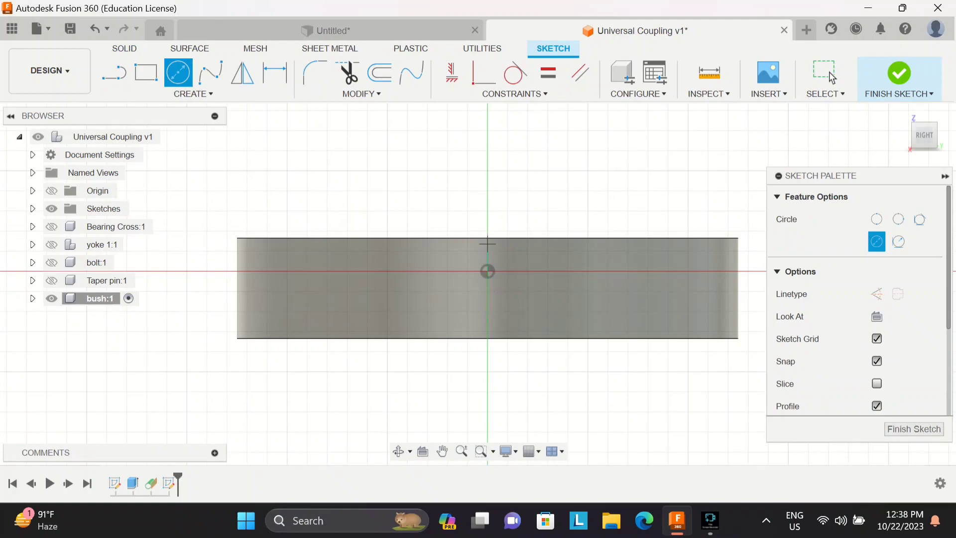
key(l)
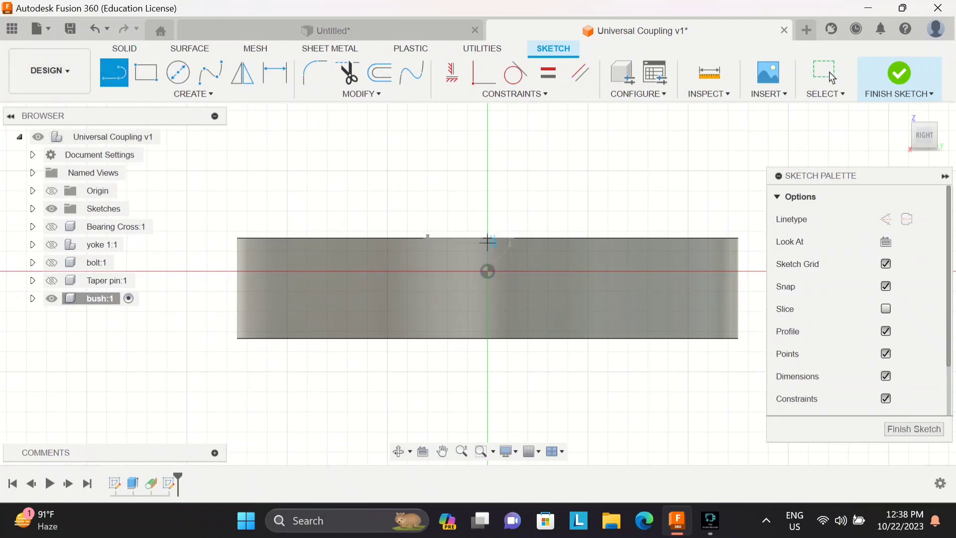
click(488, 239)
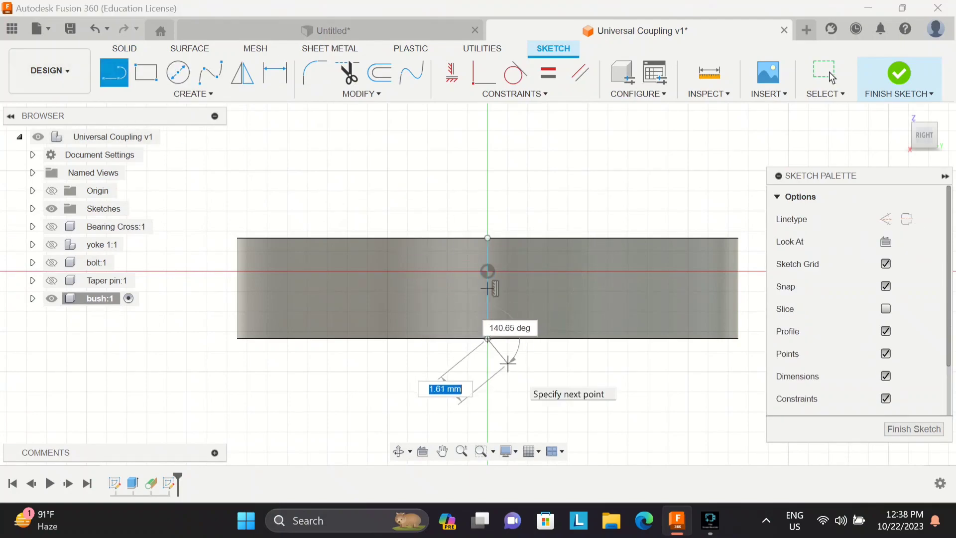
click(488, 339)
- Draw a 4 mm diameter circle centred on the line's midpoint, remove the helper line and finish the sketch
key(c)
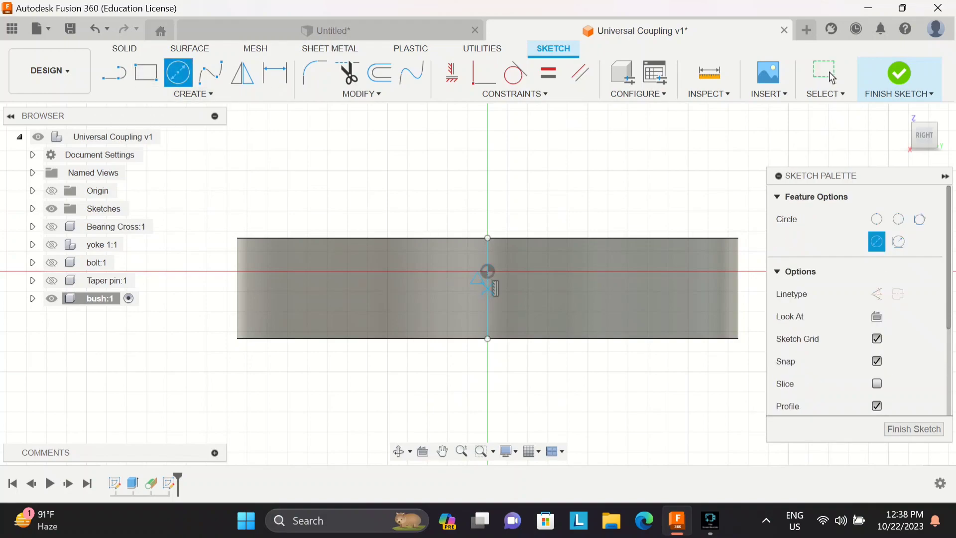
key(Return)
click(831, 74)
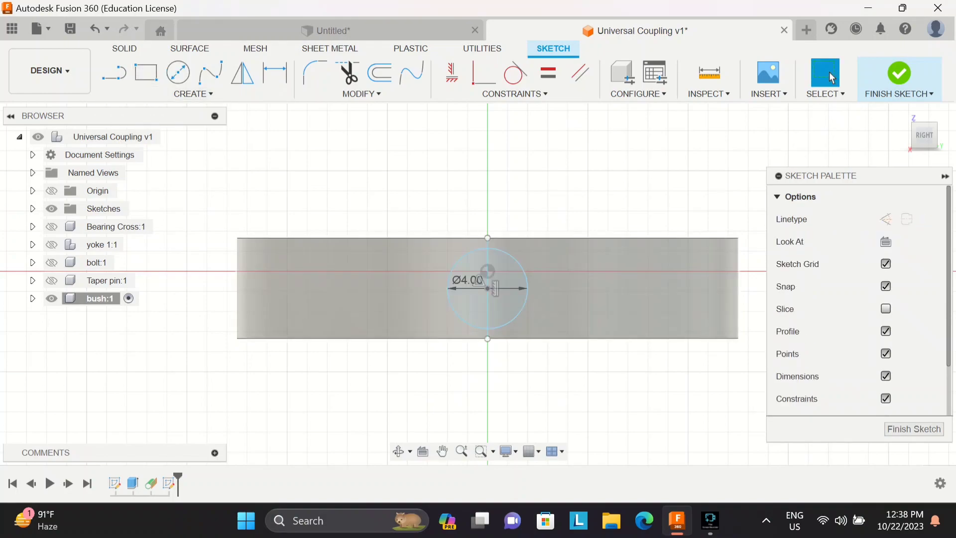
click(495, 288)
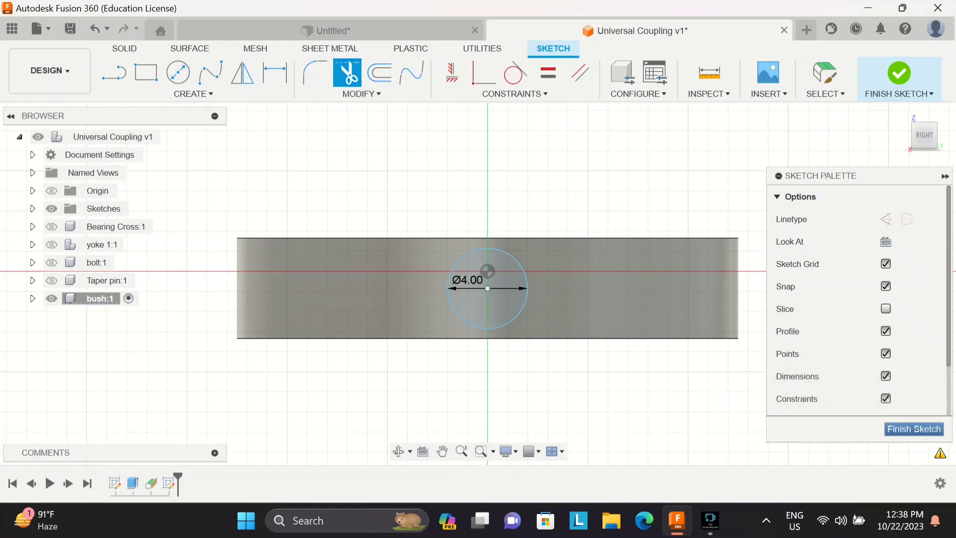
click(909, 77)
- Extrude the 4 mm circle as a cut through both walls of the bush to form the pin hole
key(e)
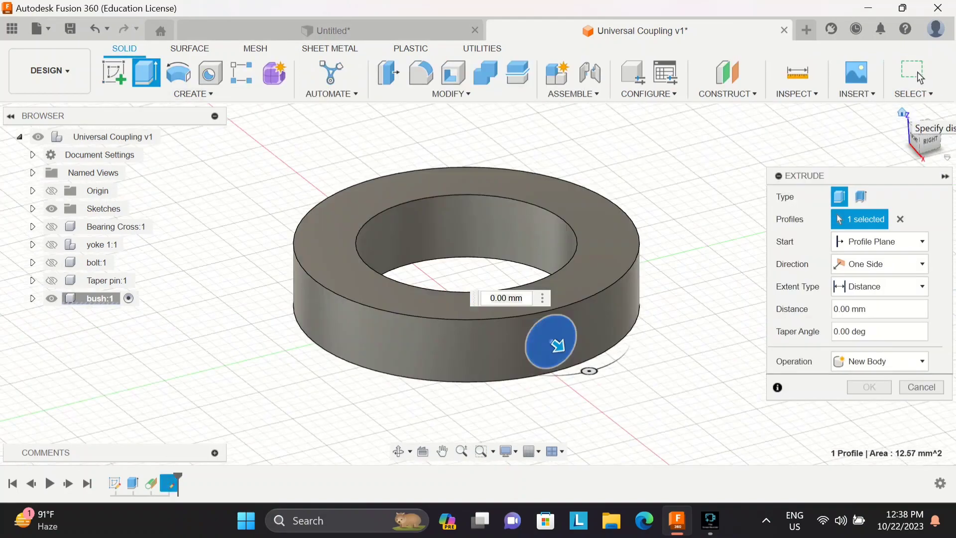
drag(651, 381, 296, 179)
key(Return)
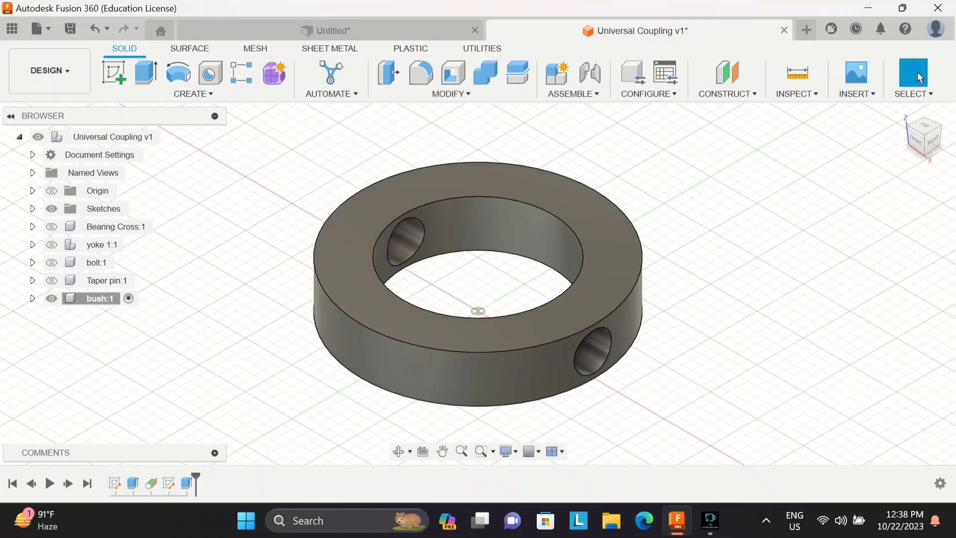
- Move the bush away from the origin into empty space and capture its position
scroll(427, 273, down, 5)
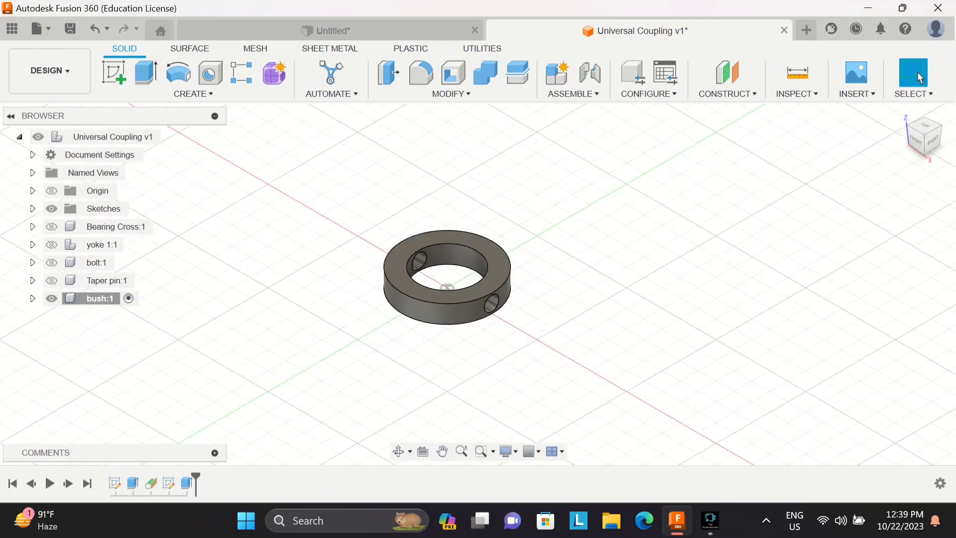
drag(429, 296, 824, 164)
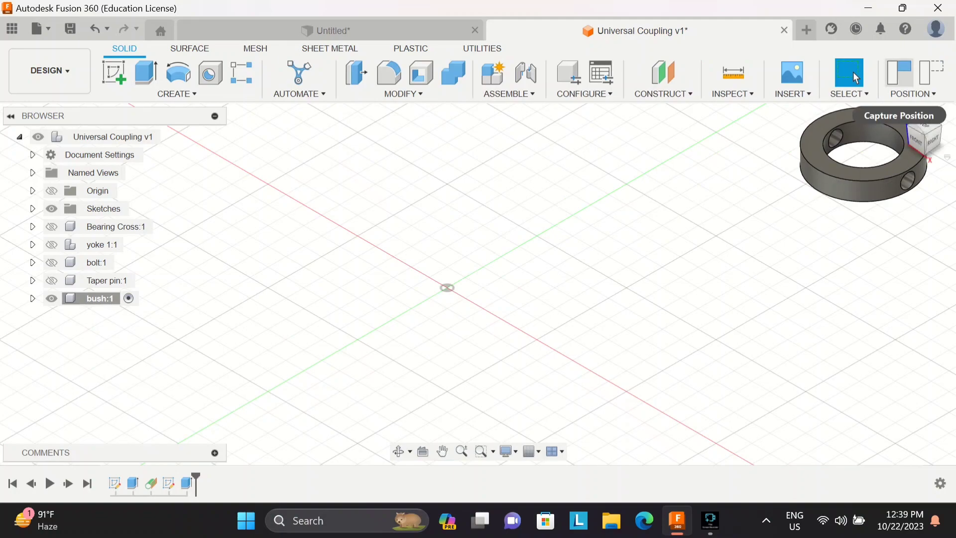
click(898, 115)
- Show and activate the taper pin, move it away from the origin and capture its position
click(51, 280)
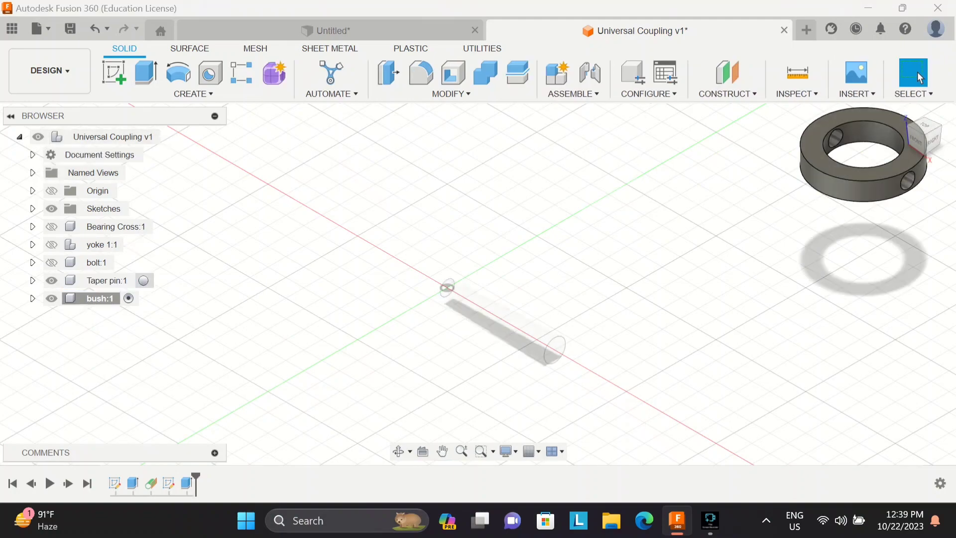
click(143, 280)
drag(508, 321, 242, 161)
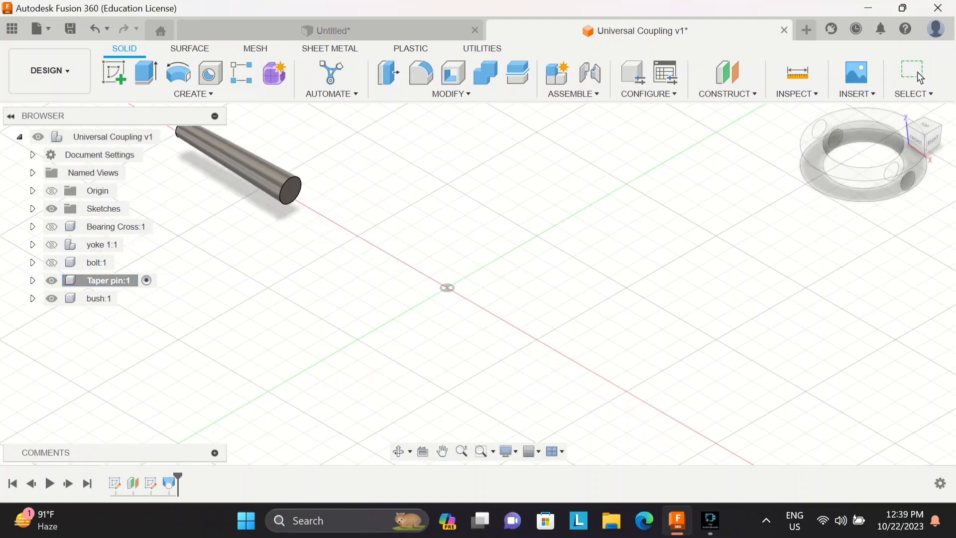
click(922, 75)
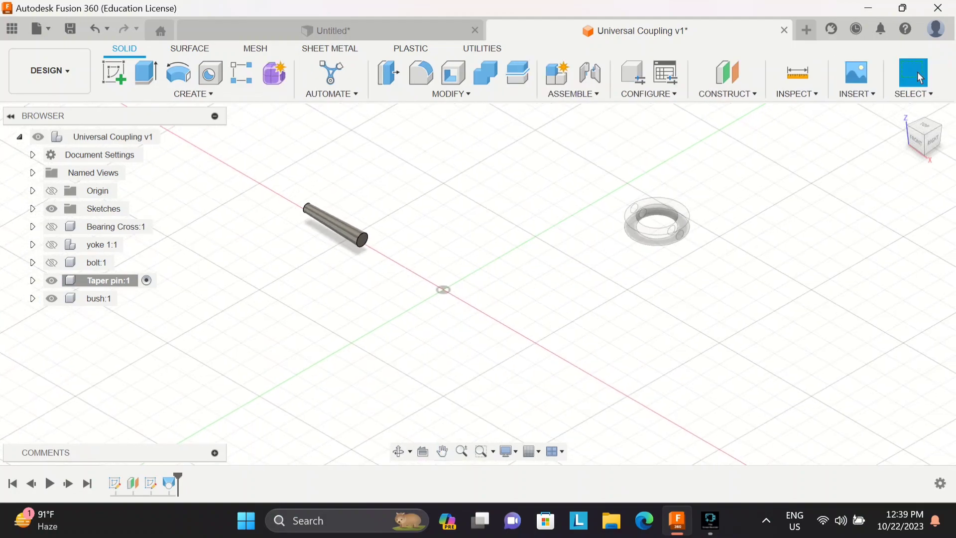
- Show and activate the bolt, move it beyond the bush and capture its position
click(52, 262)
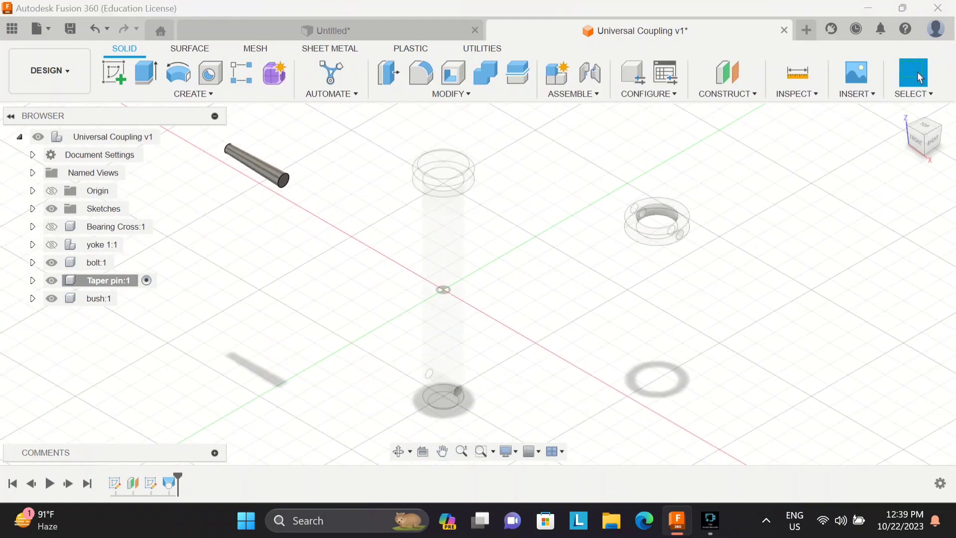
click(123, 262)
drag(443, 279, 903, 215)
scroll(597, 234, down, 3)
click(900, 74)
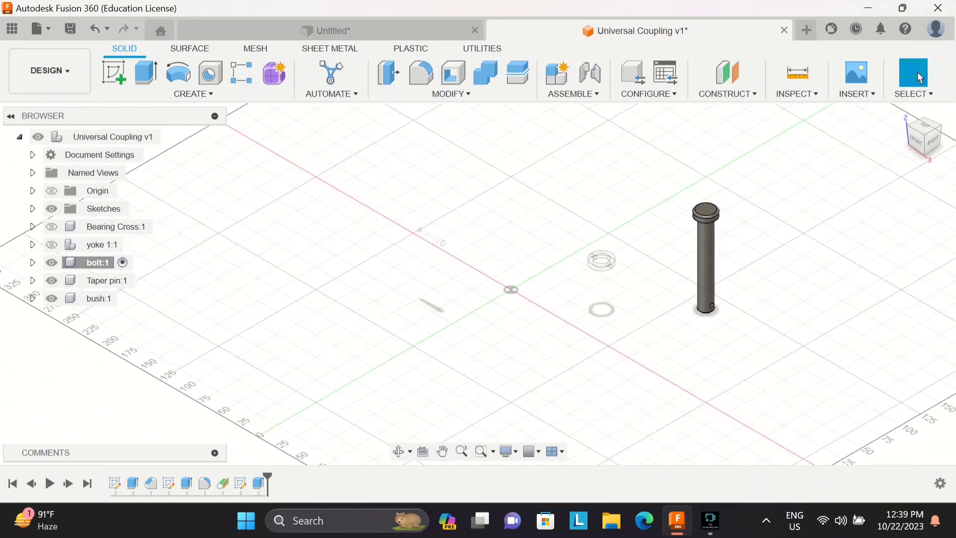
- Show and activate yoke 1 and move the nested second yoke to the far side of the bolt
click(130, 244)
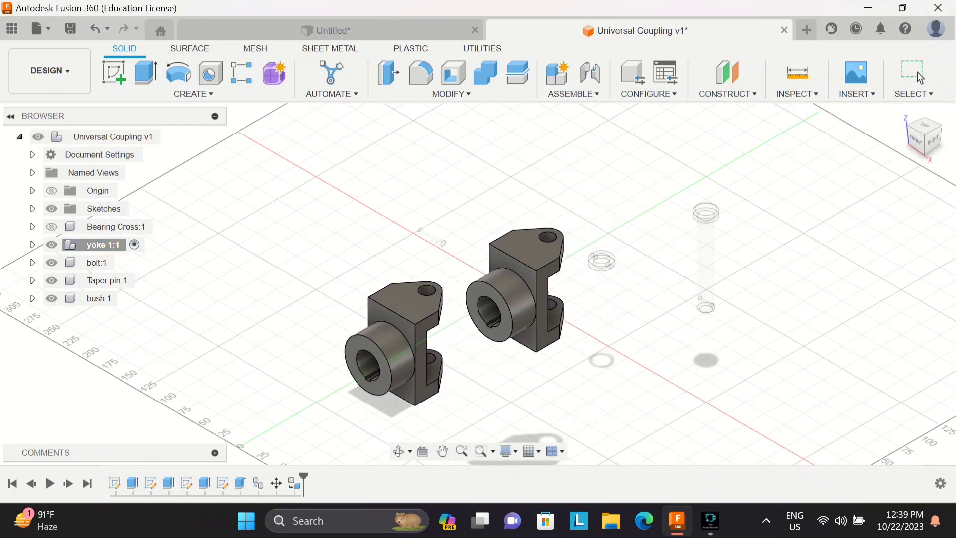
drag(523, 247, 811, 218)
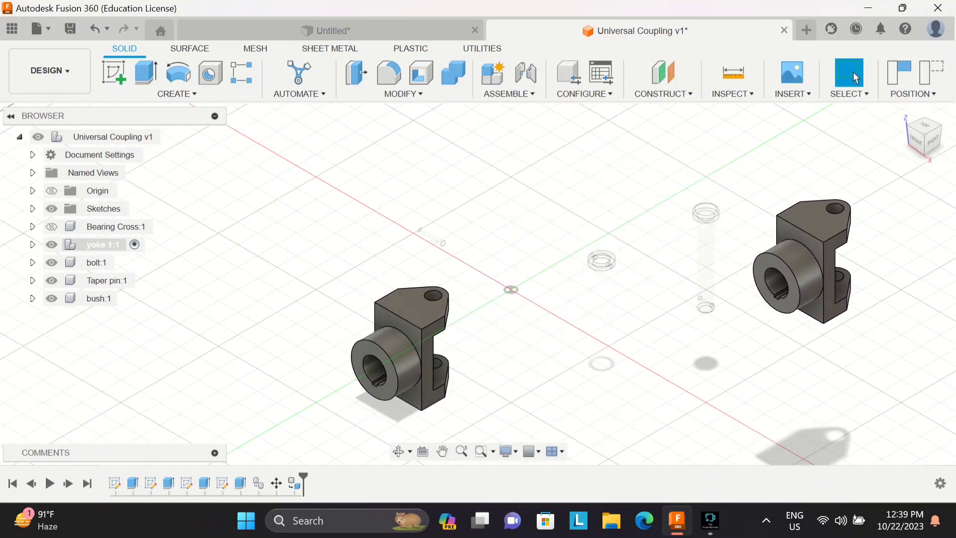
- Show the bearing cross, reactivate the top-level assembly and ground the bearing cross
click(52, 227)
click(161, 227)
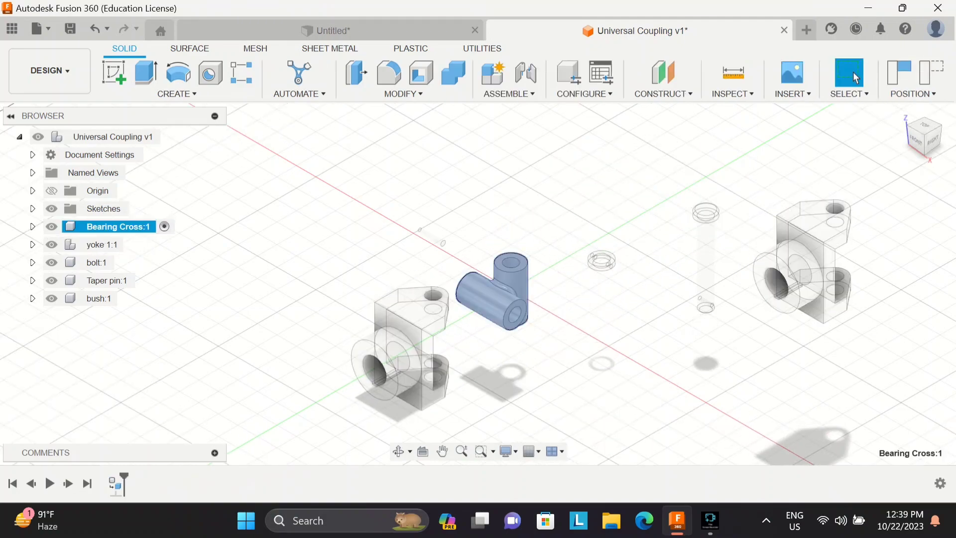
click(168, 137)
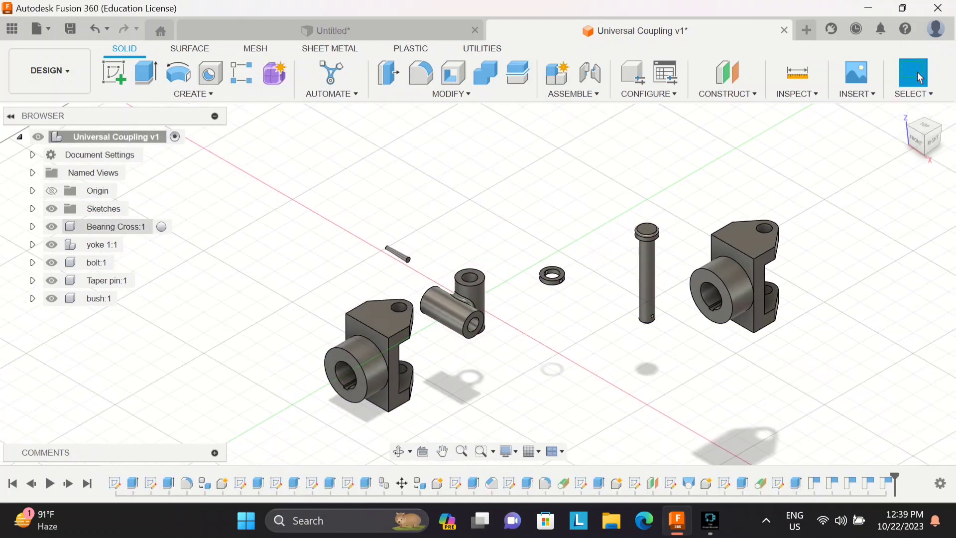
right_click(92, 226)
click(121, 27)
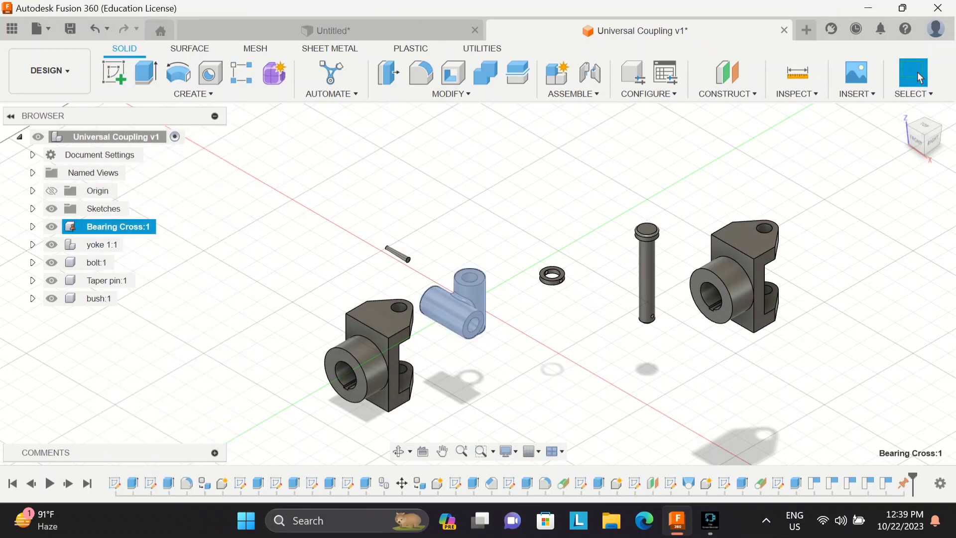
click(920, 78)
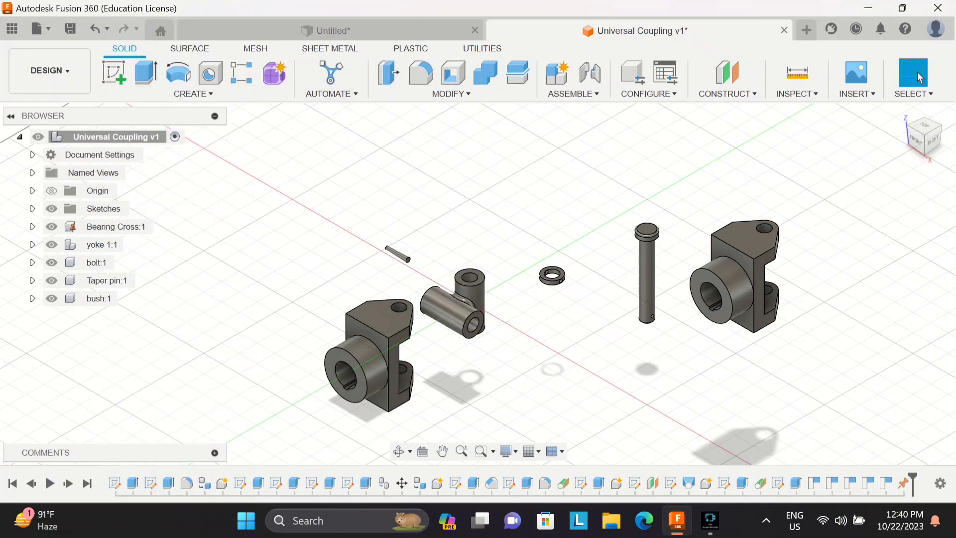
- Create a joint from the inner rim of yoke 1's upper lug hole to the top of the bearing cross's vertical barrel
key(j)
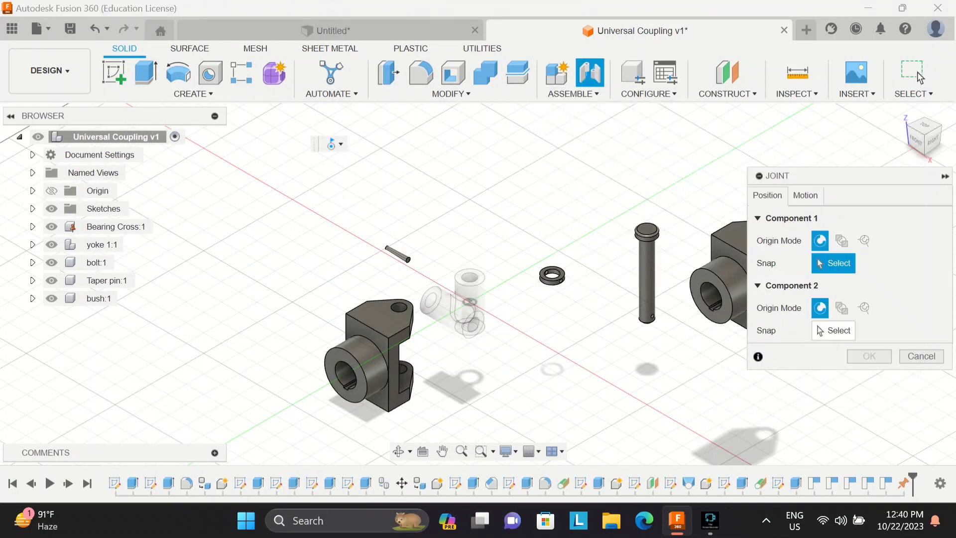
shift+middle_drag(469, 316, 408, 234)
scroll(443, 380, up, 6)
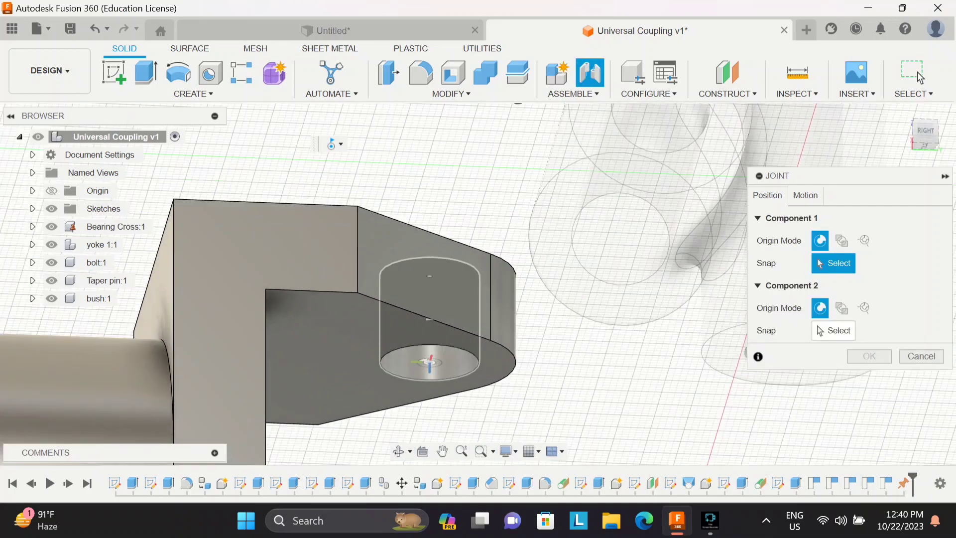
click(438, 376)
click(902, 113)
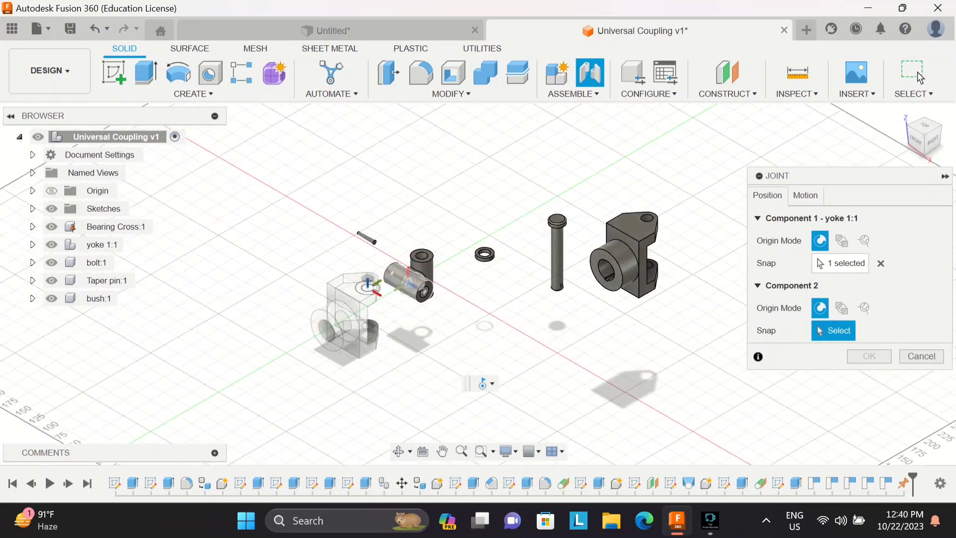
scroll(393, 265, up, 5)
click(511, 240)
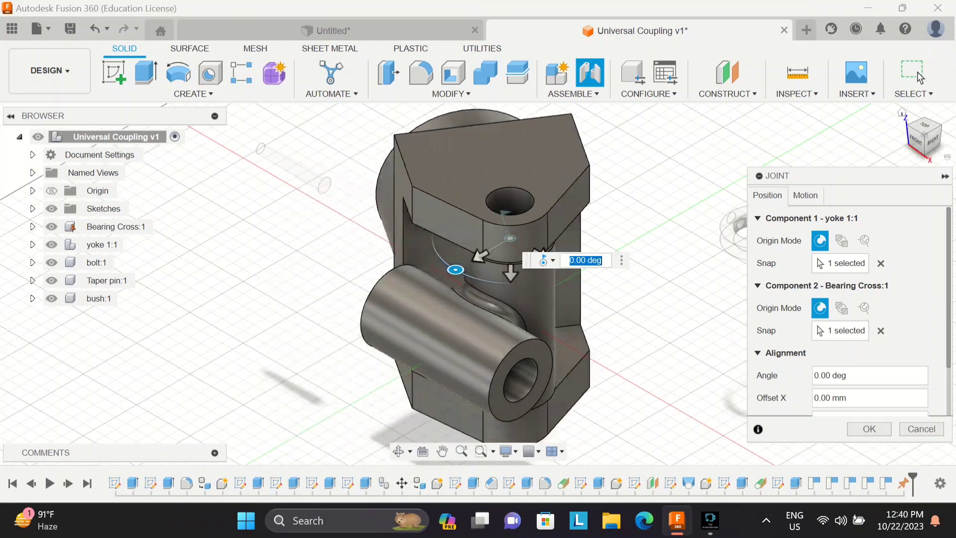
- Set the joint's alignment angle to -180 deg so yoke 1 faces away from the horizontal barrel, and accept the joint
scroll(324, 301, down, 5)
scroll(436, 368, up, 3)
scroll(424, 289, up, 3)
shift+middle_drag(423, 284, 339, 259)
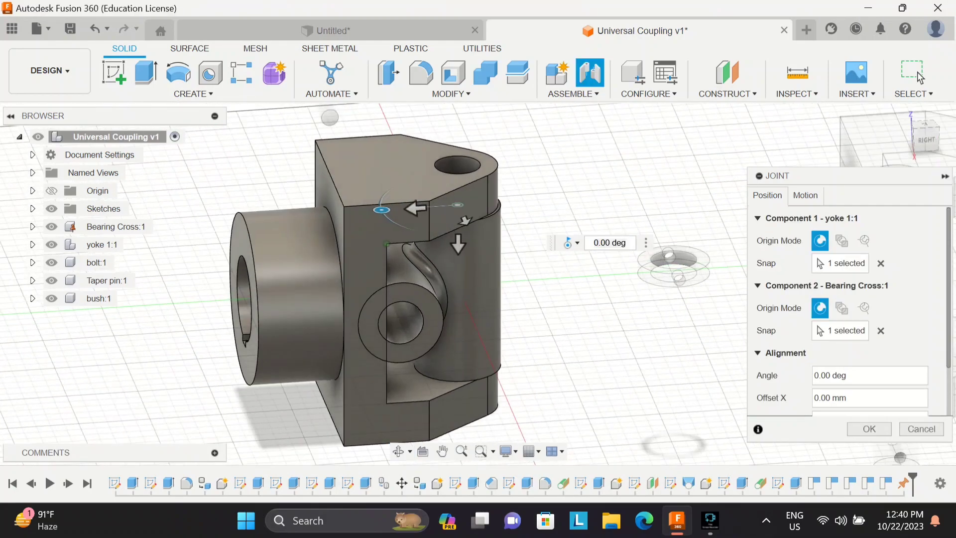
text(-180)
key(Return)
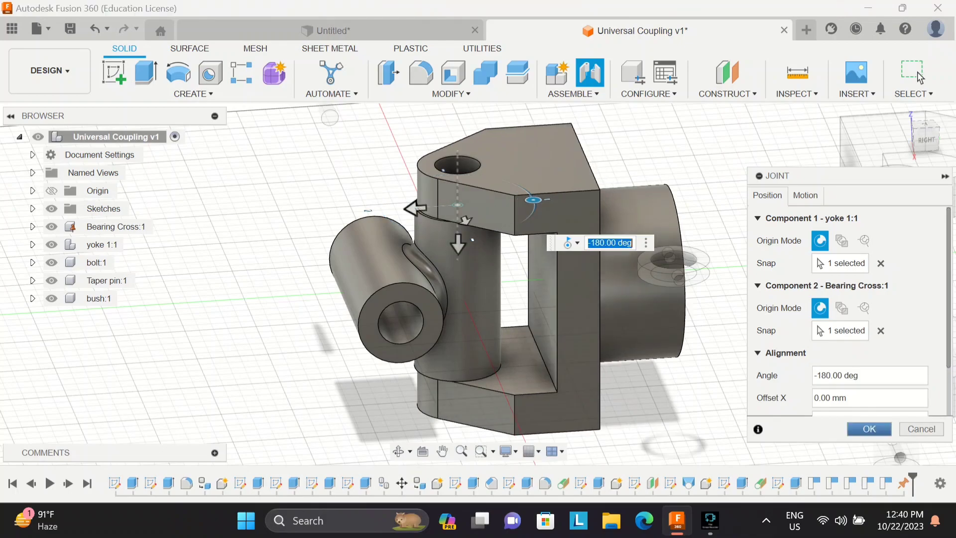
key(Return)
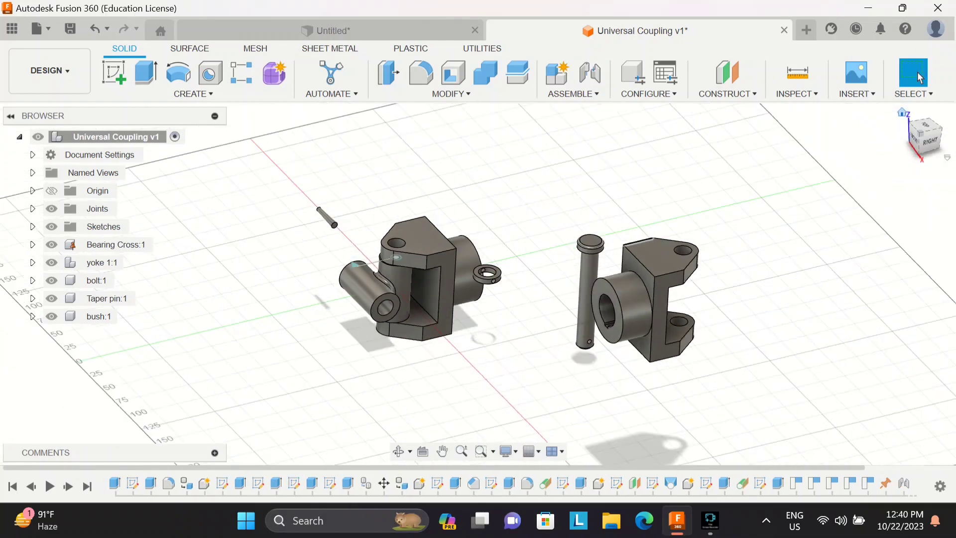
- Joint the inner rim of yoke 2's upper lug hole to the front end of the bearing cross's horizontal barrel
click(573, 94)
click(568, 125)
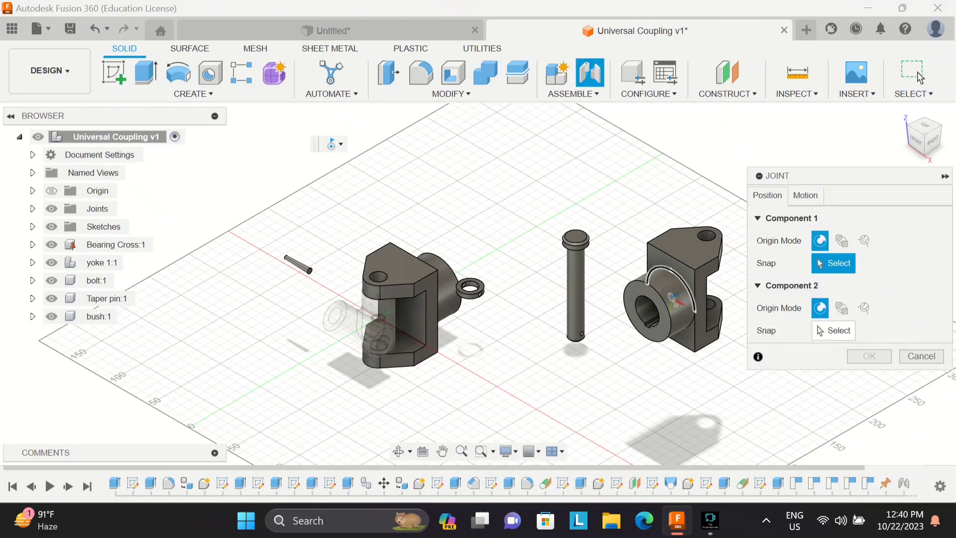
middle_drag(693, 249, 503, 135)
scroll(493, 213, up, 5)
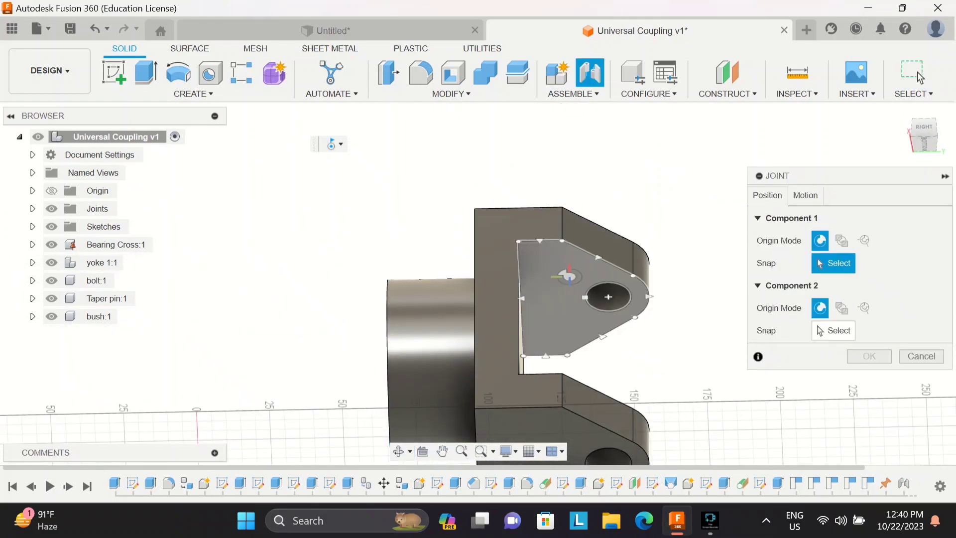
click(608, 297)
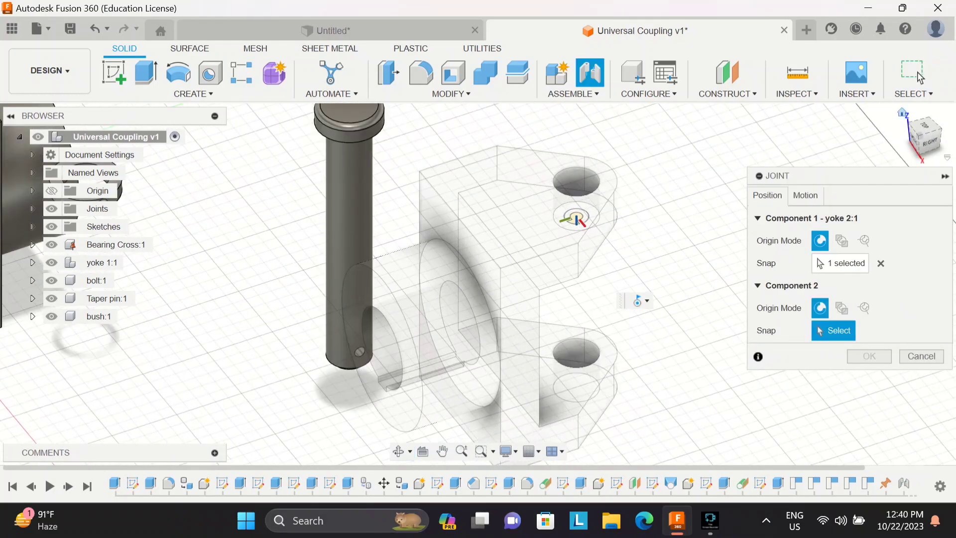
click(902, 112)
scroll(380, 316, up, 4)
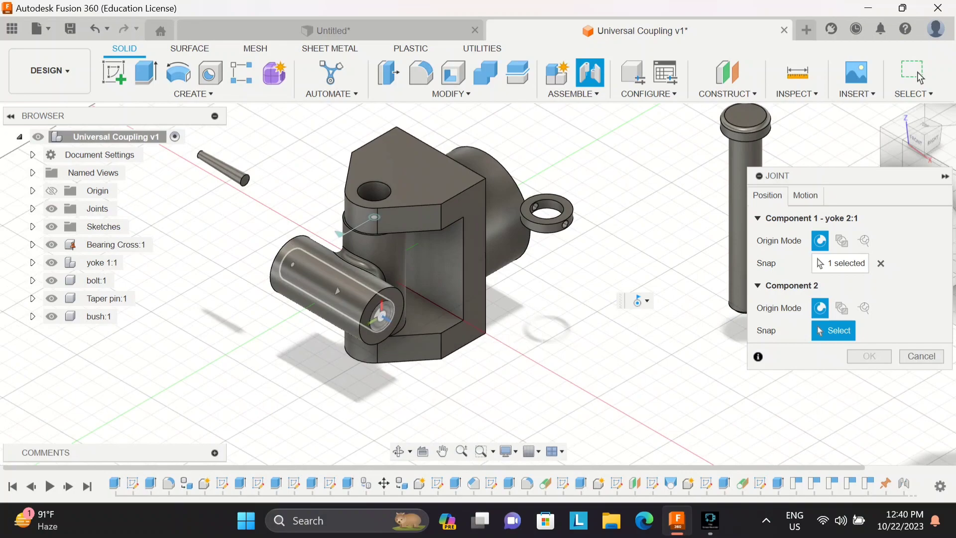
click(381, 314)
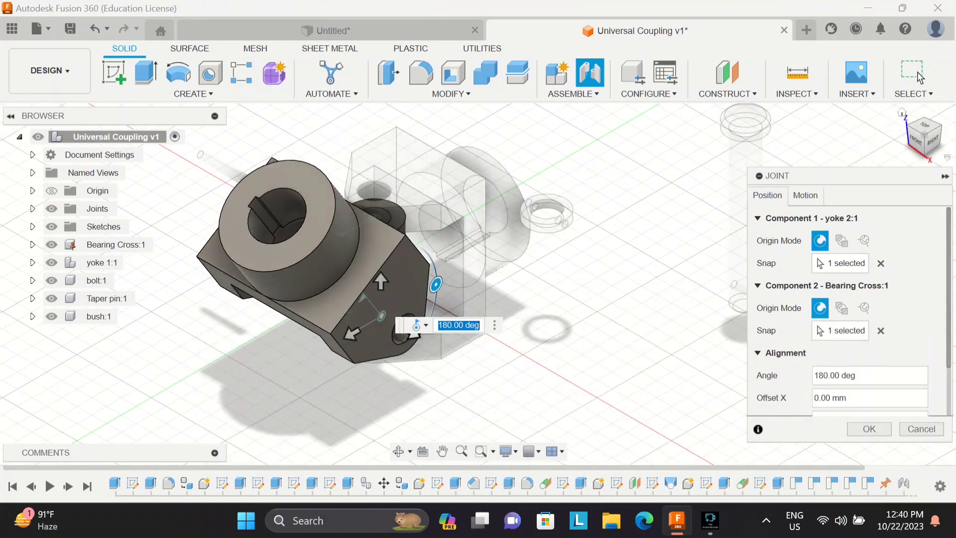
click(914, 74)
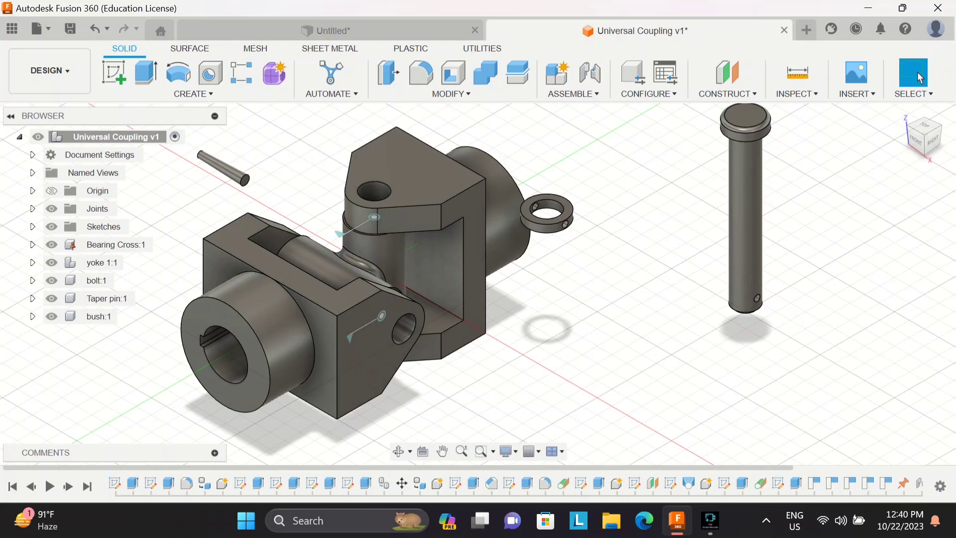
mouse_move(569, 217)
shift+middle_down()
mouse_move(490, 172)
mouse_move(489, 185)
mouse_move(438, 142)
mouse_move(562, 219)
shift+middle_up()
scroll(588, 279, down, 3)
middle_drag(588, 279, 590, 311)
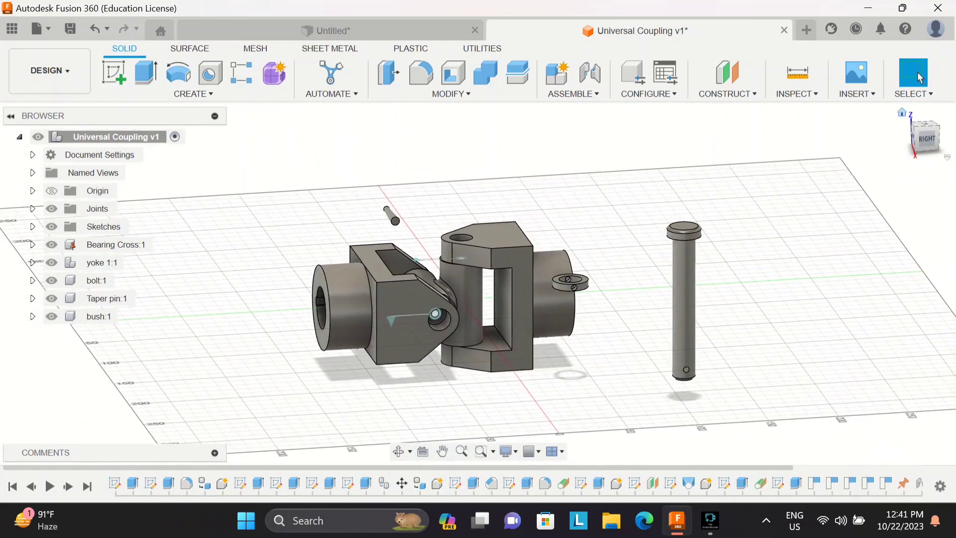
click(902, 113)
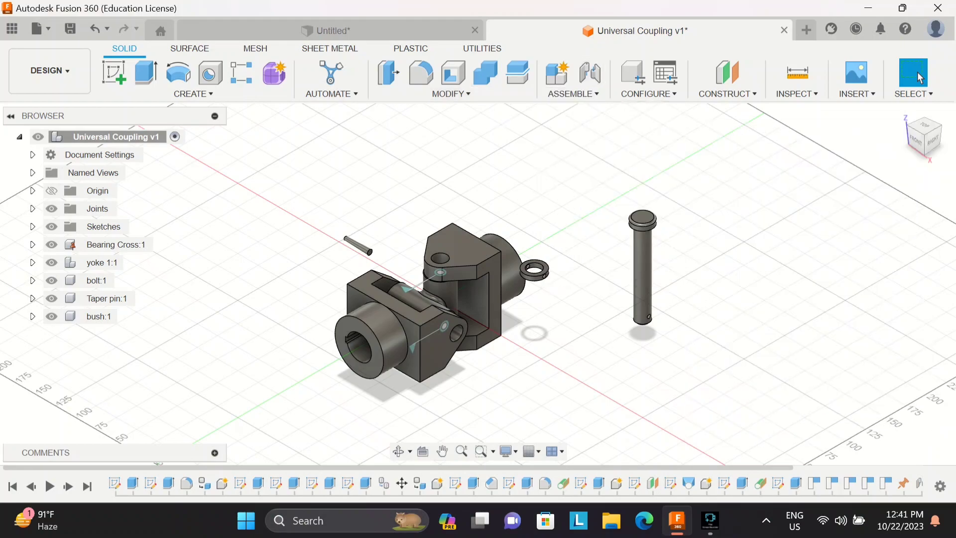
key(j)
scroll(674, 194, up, 3)
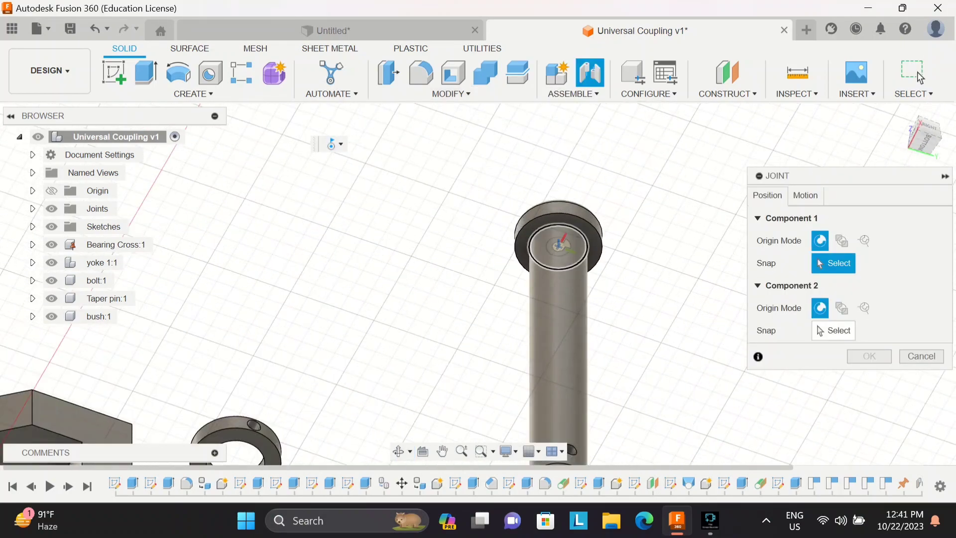
click(921, 77)
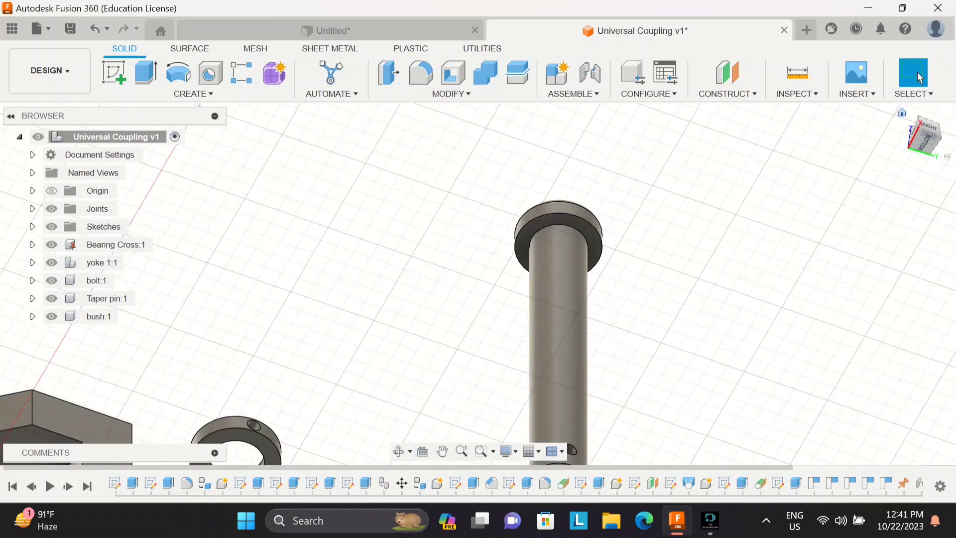
- Copy the bolt's body beside the original, offset about 22.53 mm in X and 35.73 mm in Y
key(m)
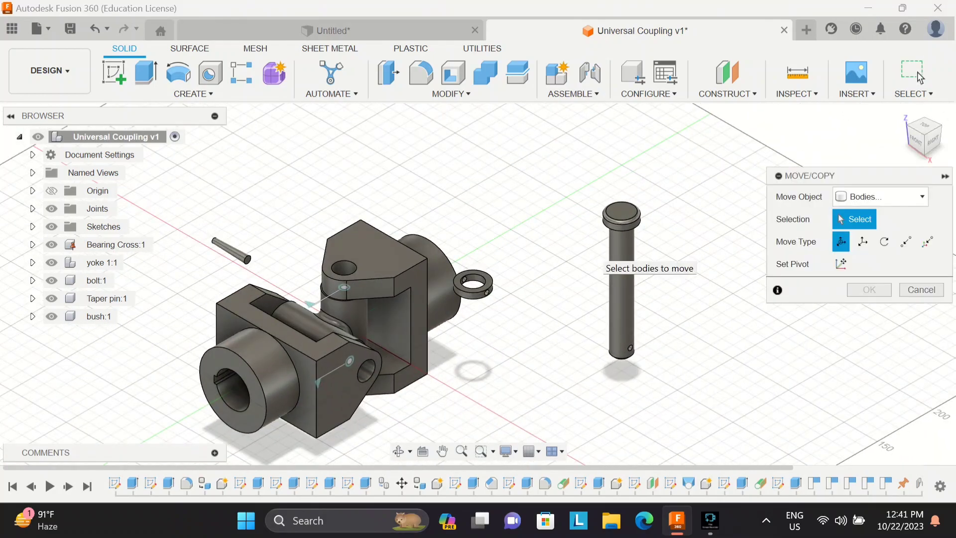
click(625, 249)
click(841, 403)
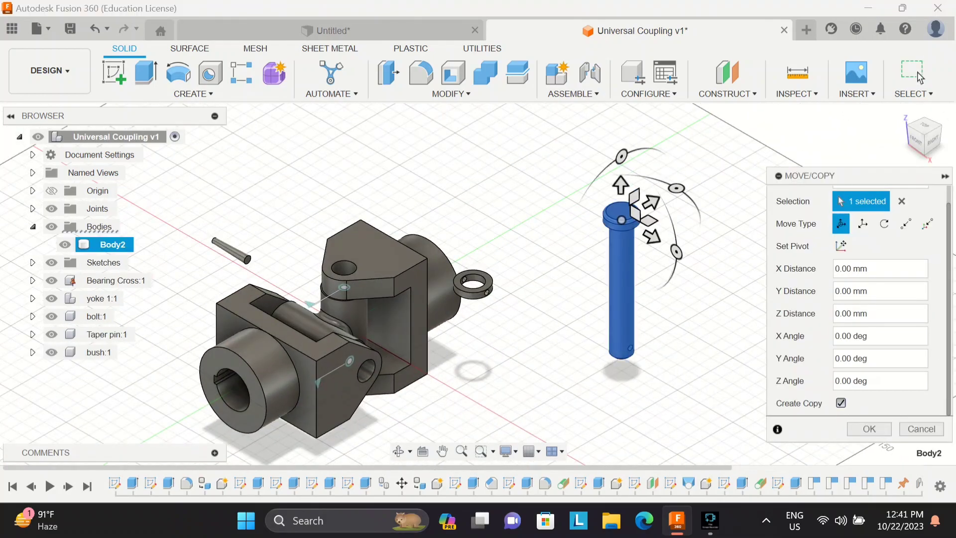
drag(649, 219, 713, 213)
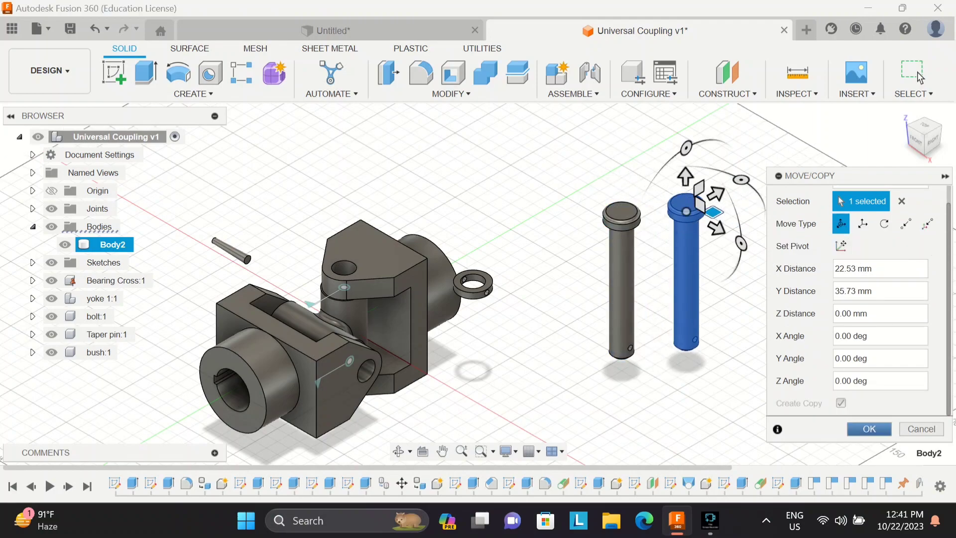
click(868, 429)
- Turn the copied bolt body into its own component and name it Bolt2
right_click(102, 244)
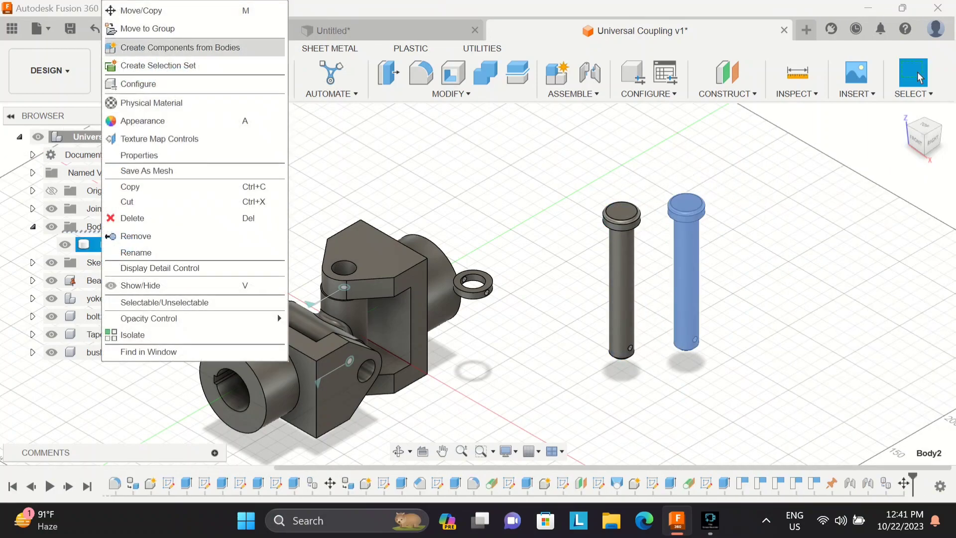
click(180, 48)
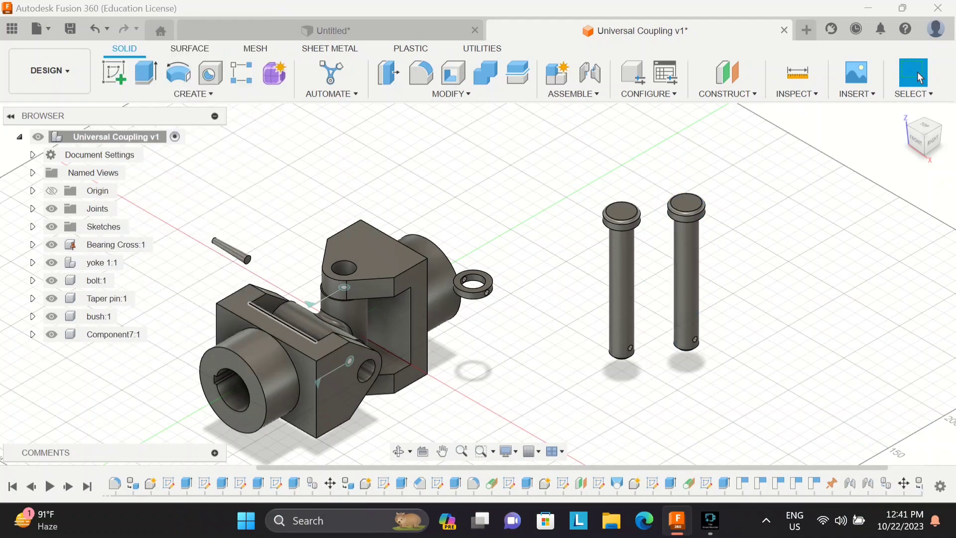
double_click(106, 334)
text(Bolt)
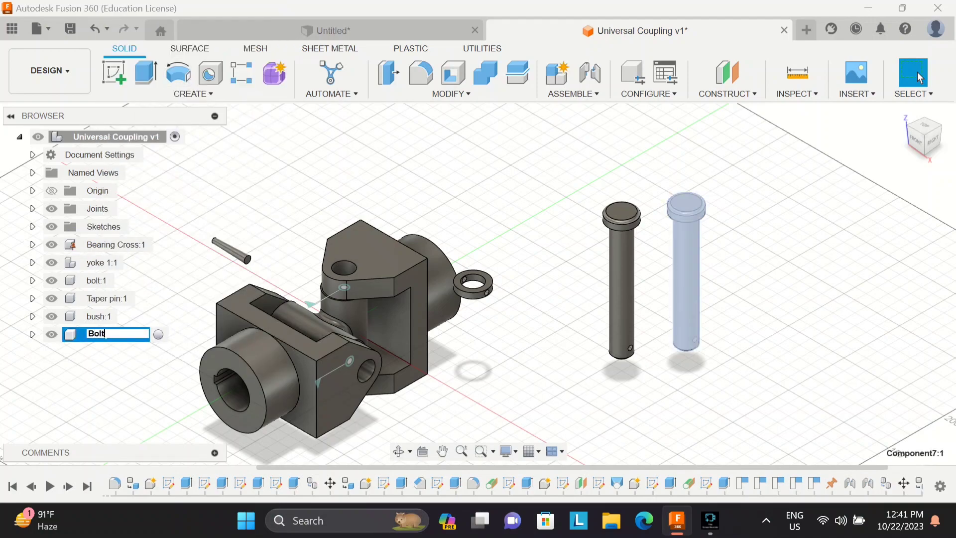
text(2)
key(Return)
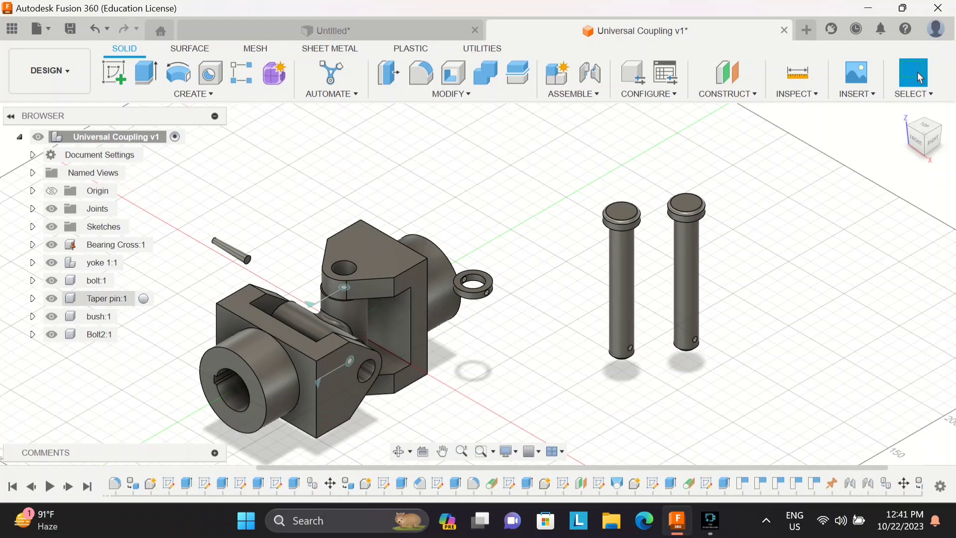
- Paste a copy of the taper pin offset about 70.36 mm in X and 75.55 mm in Z, and make its body a component named Pin 2
right_click(89, 298)
click(130, 43)
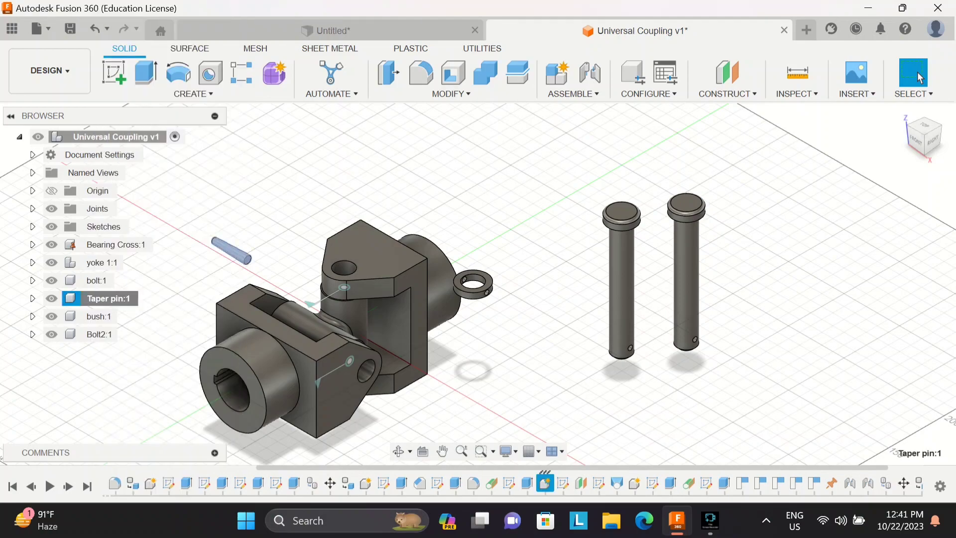
key(ctrl+v)
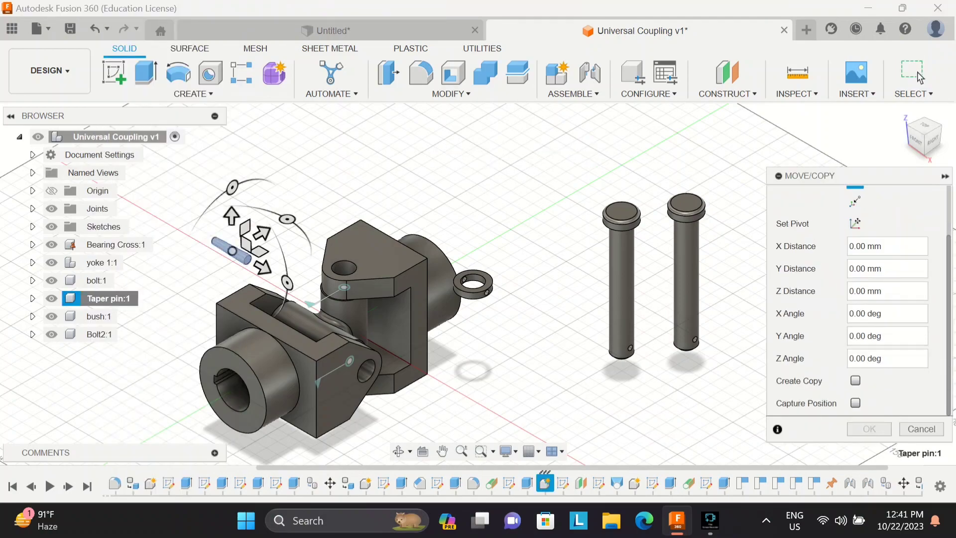
drag(245, 245, 324, 193)
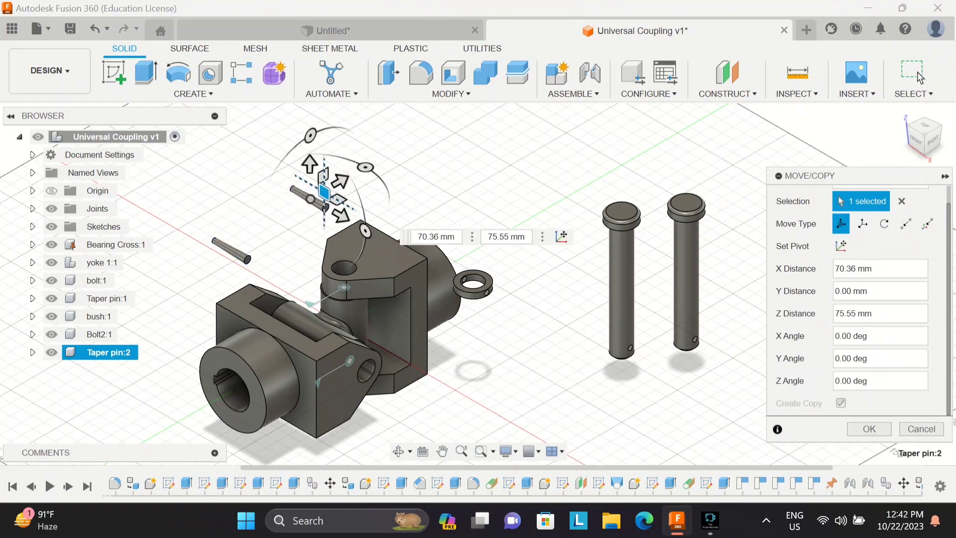
key(Return)
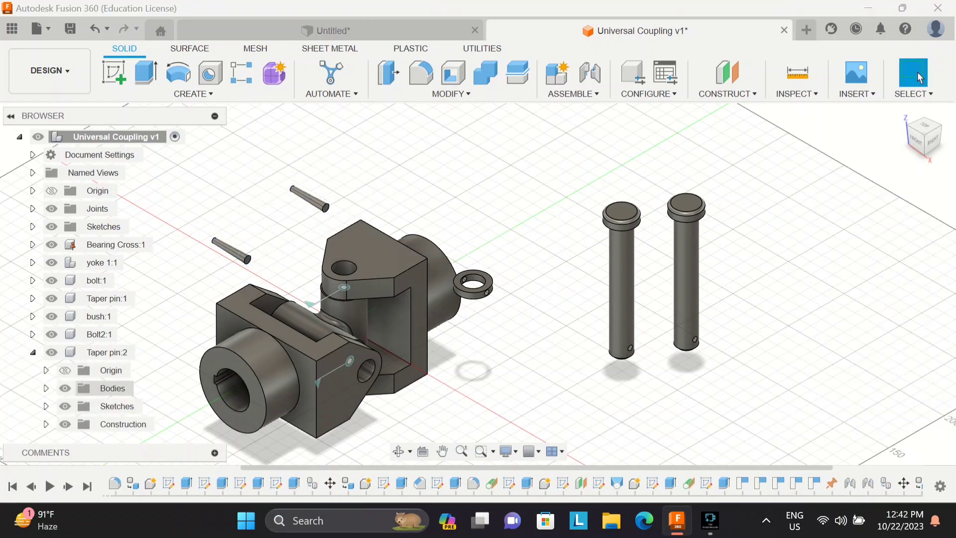
right_click(70, 406)
click(150, 90)
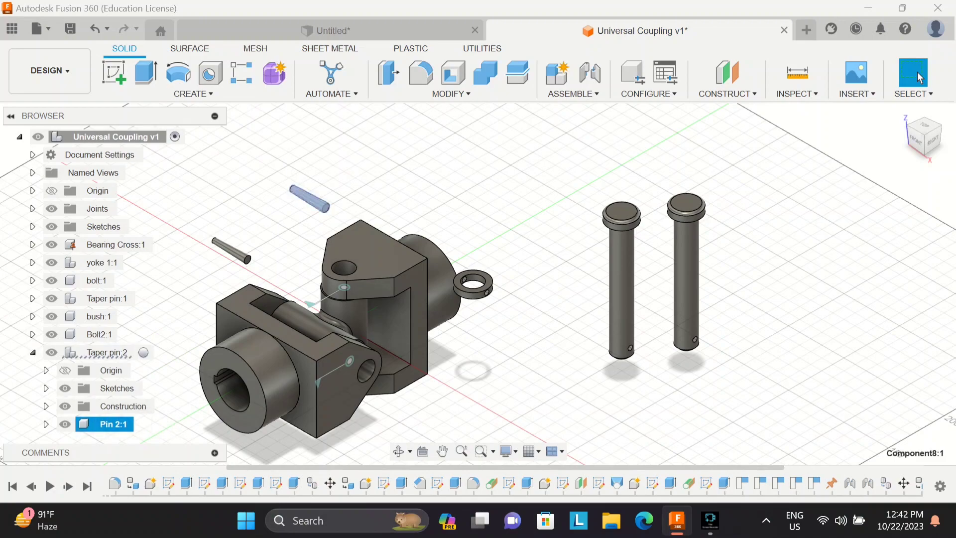
- Copy the bush's body to a free spot above the original and convert the copy into a component named Bush 2
key(m)
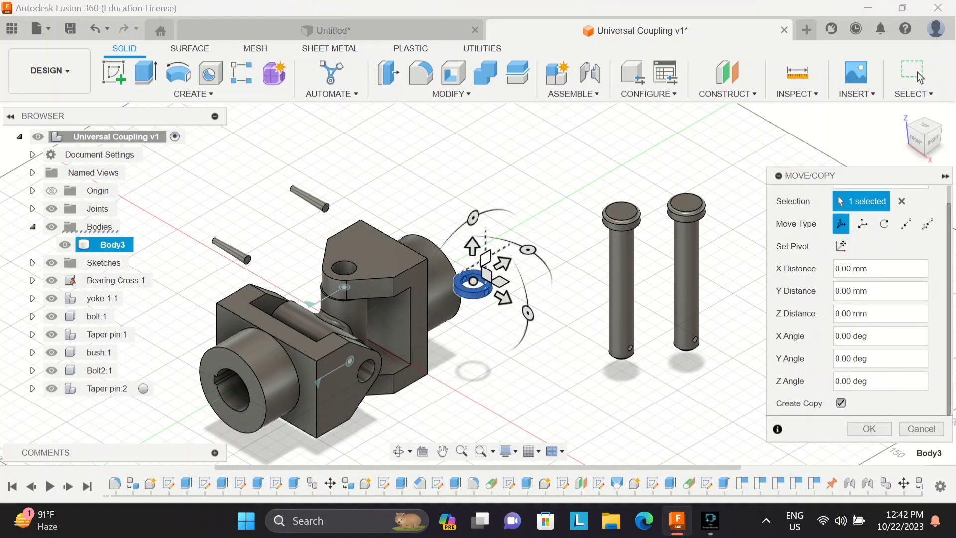
drag(486, 258, 504, 199)
key(Return)
right_click(108, 244)
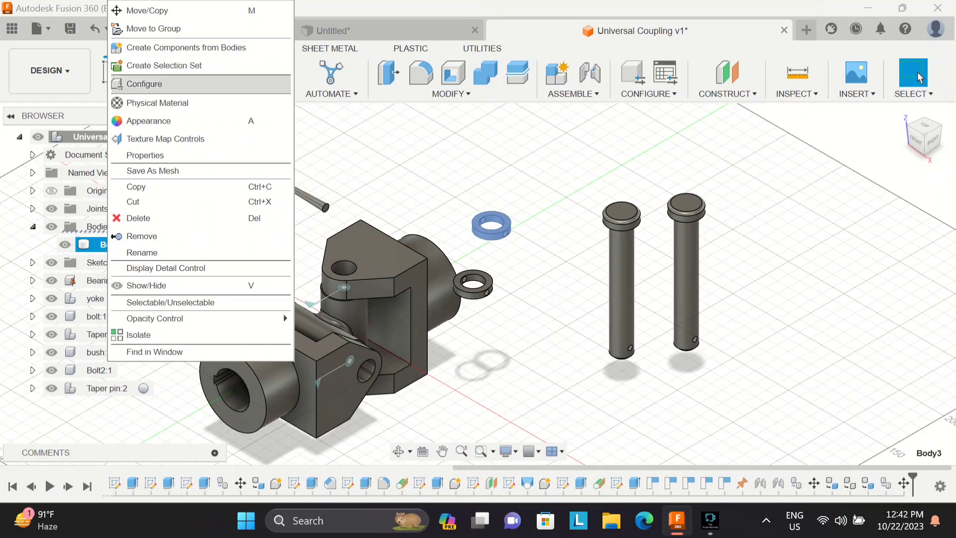
click(186, 47)
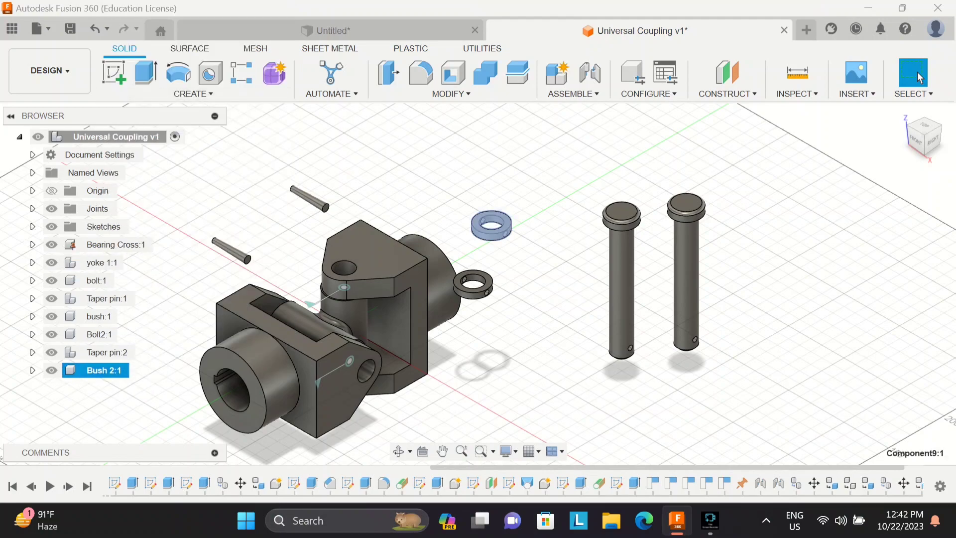
key(Escape)
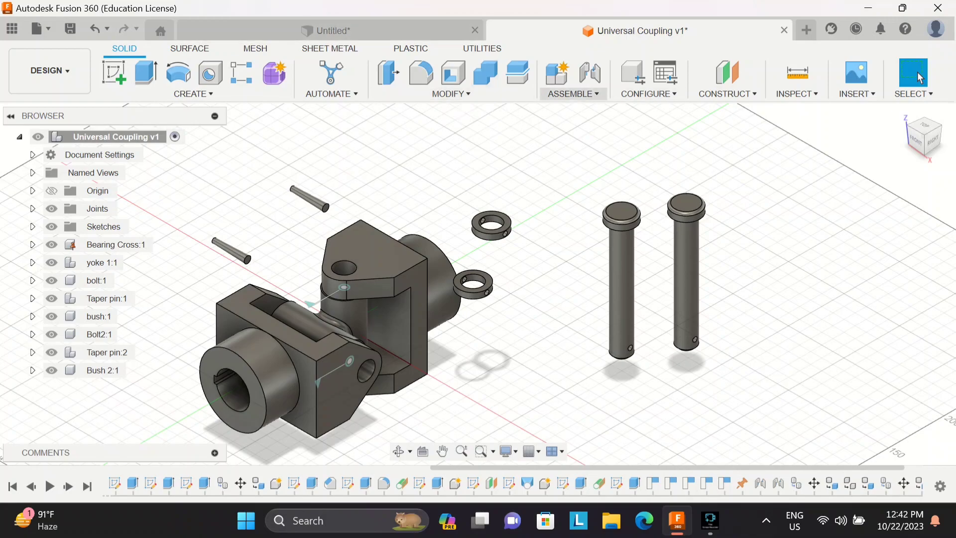
- Create a revolute joint from the underside of the first bolt's head to the top of yoke 1's upper lug hole, with a 180 deg angle
key(j)
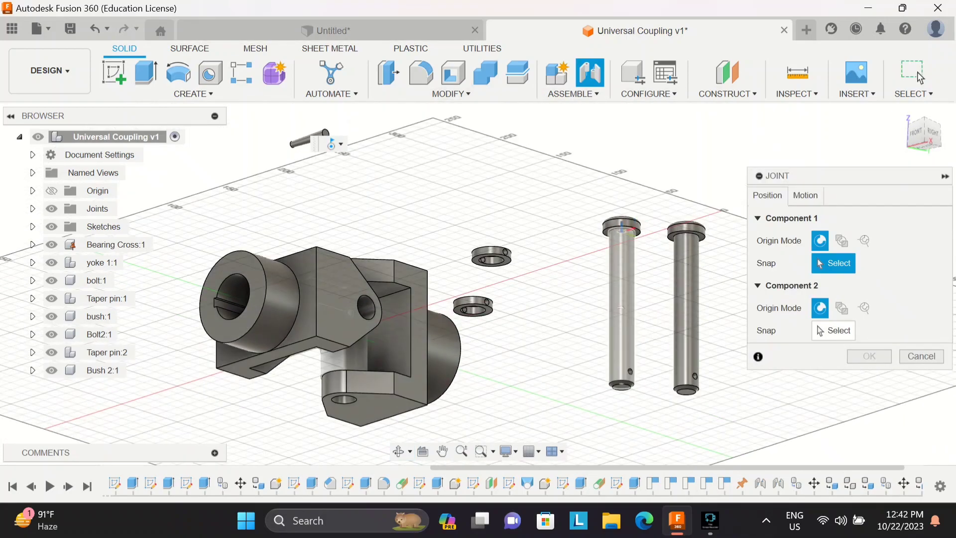
click(632, 230)
shift+middle_drag(318, 194, 323, 274)
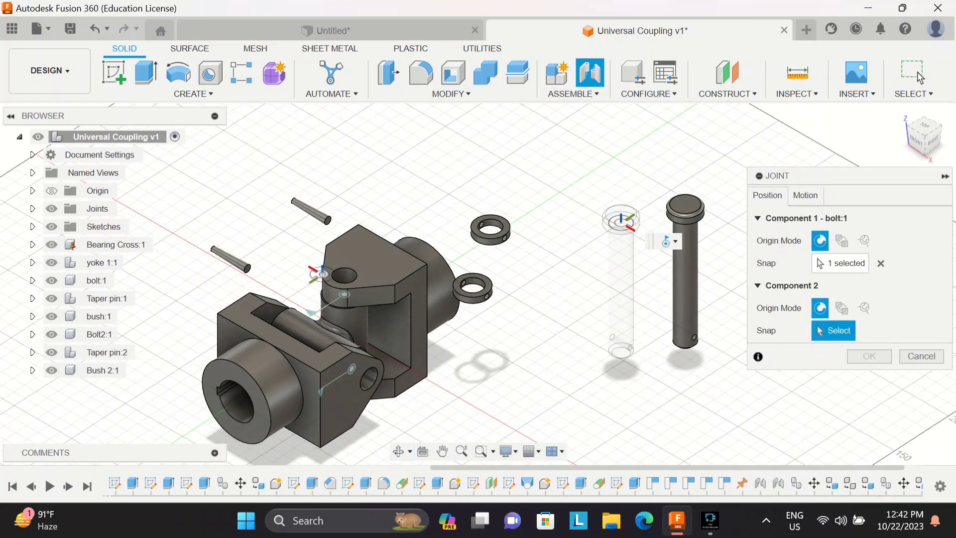
click(323, 273)
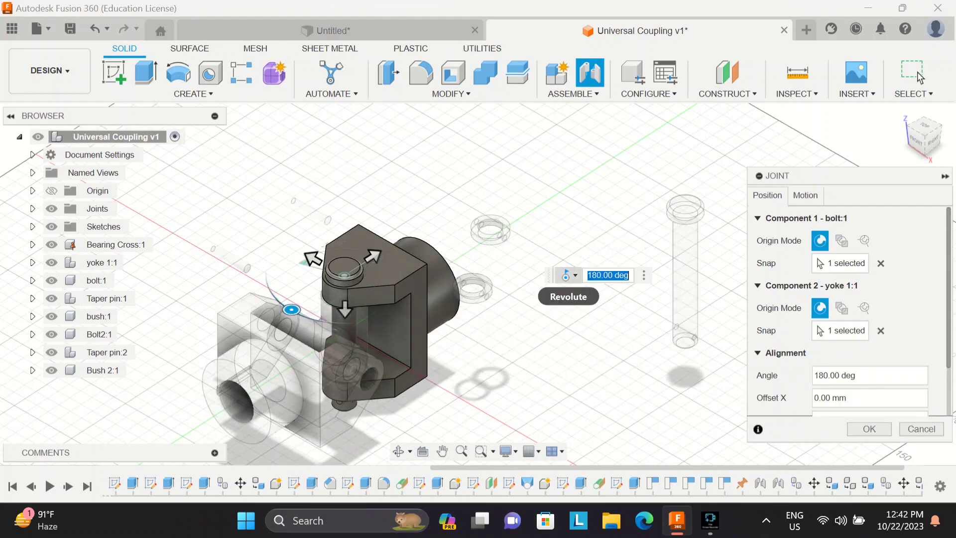
key(Return)
- Try to joint Bush 2 to the pin hole near the lower end of the installed bolt
shift+middle_drag(428, 448, 382, 396)
scroll(382, 396, up, 3)
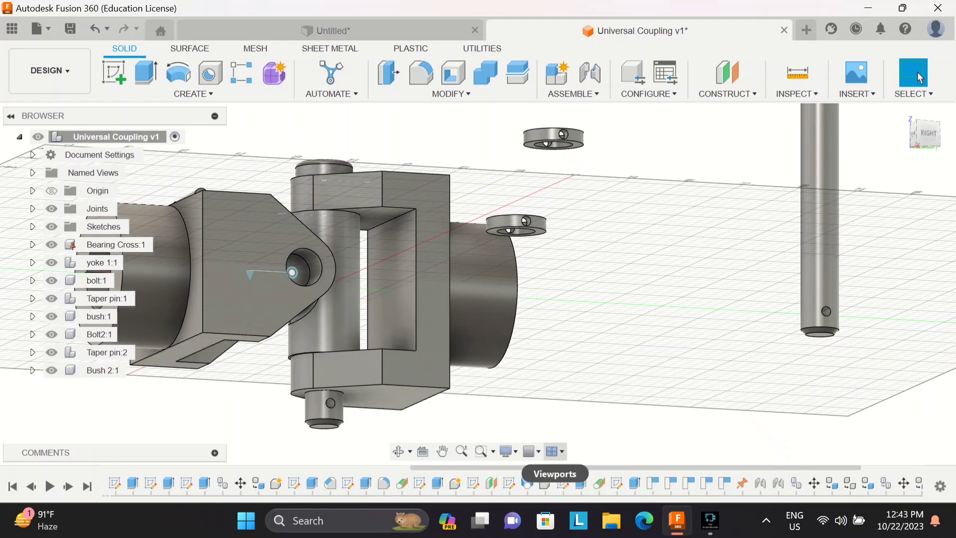
key(j)
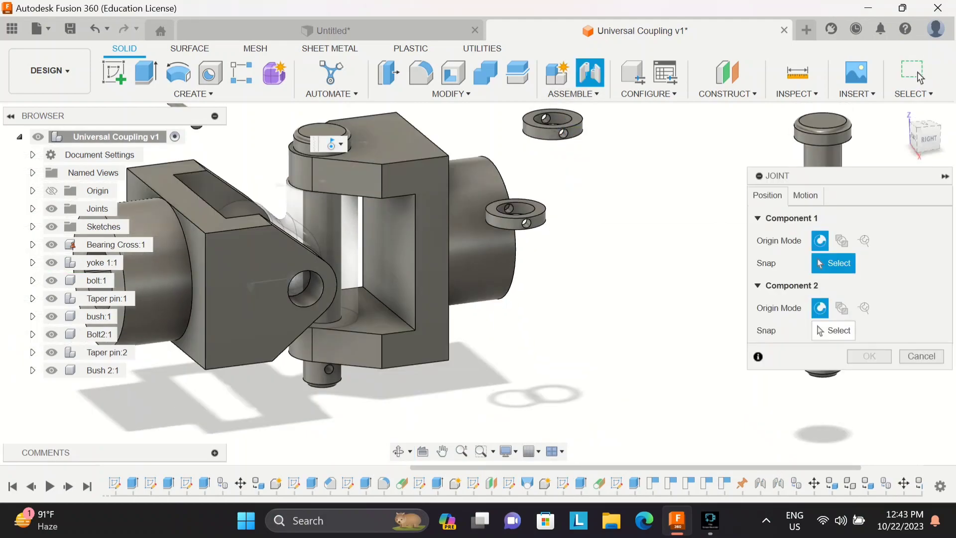
scroll(518, 177, up, 5)
click(518, 178)
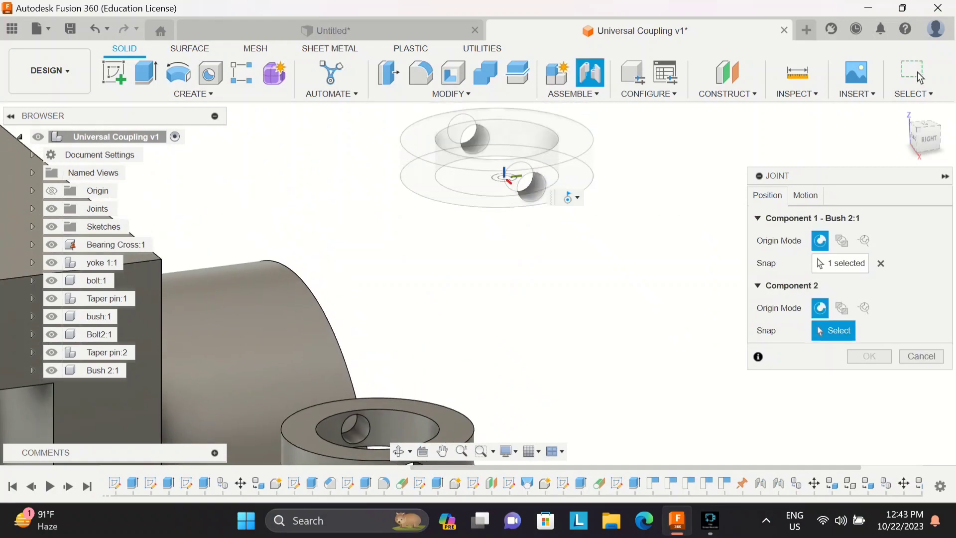
scroll(324, 237, down, 4)
middle_drag(154, 335, 356, 187)
scroll(390, 367, up, 5)
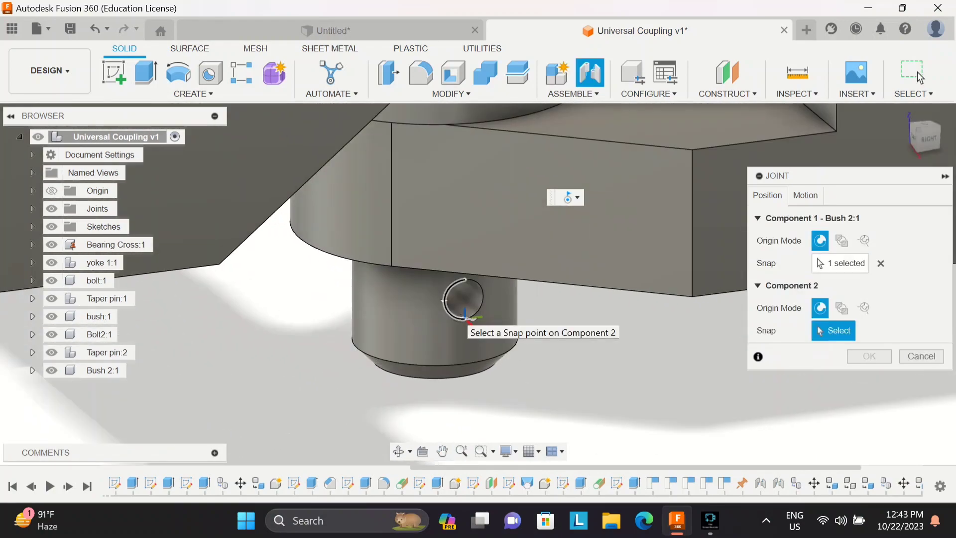
click(462, 298)
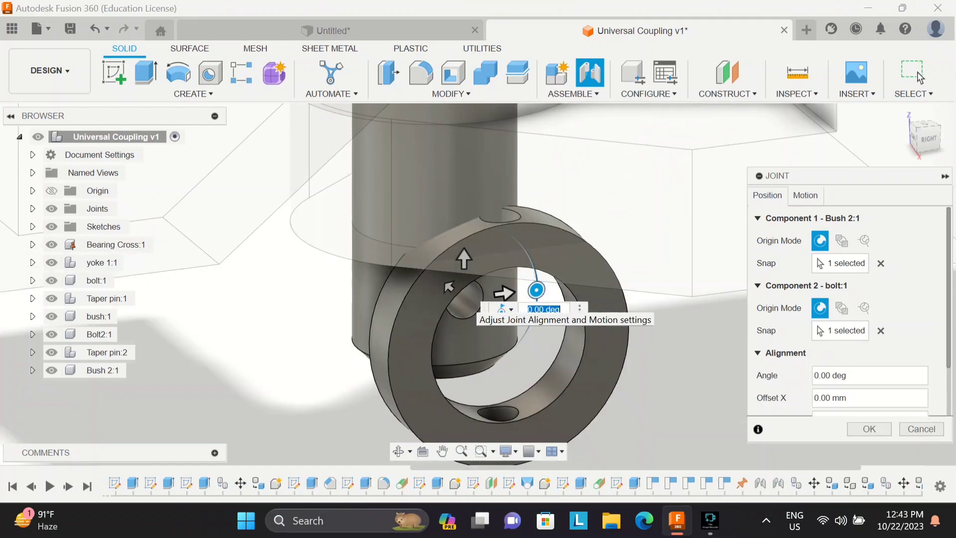
- Try flipping Bush 2, rotating about the X, Y and Z axes and using Rigid motion for its joint, and cancel the joint
scroll(836, 369, down, 3)
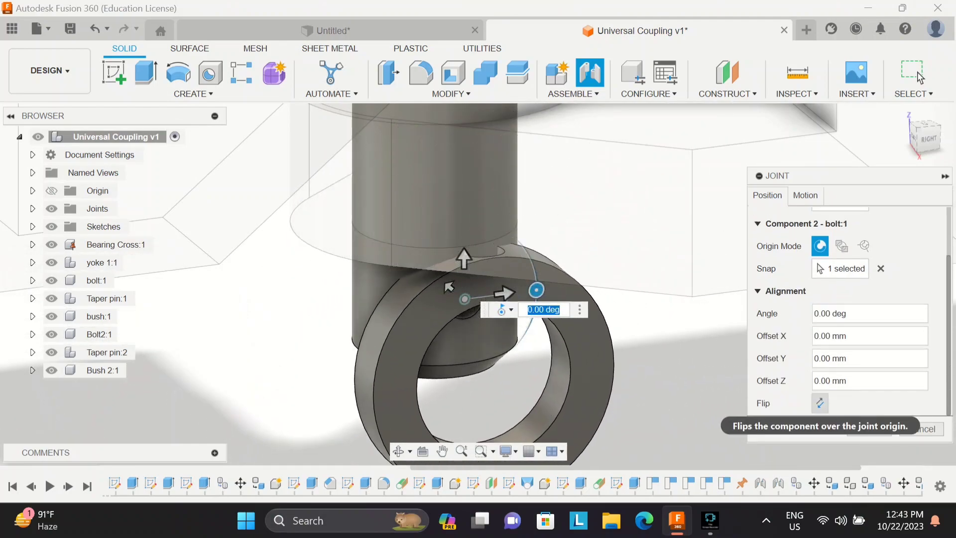
click(820, 403)
click(805, 195)
click(874, 241)
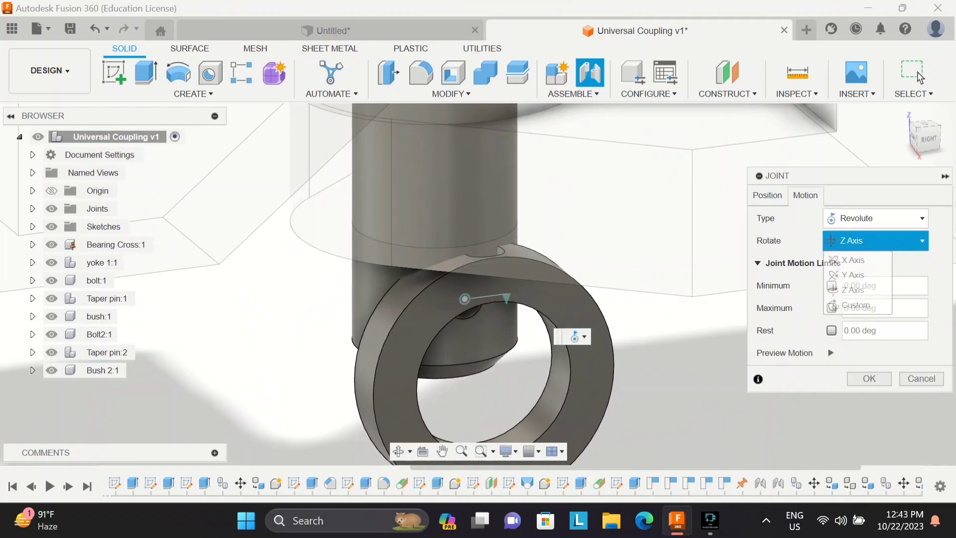
click(855, 260)
click(874, 241)
click(846, 274)
click(875, 241)
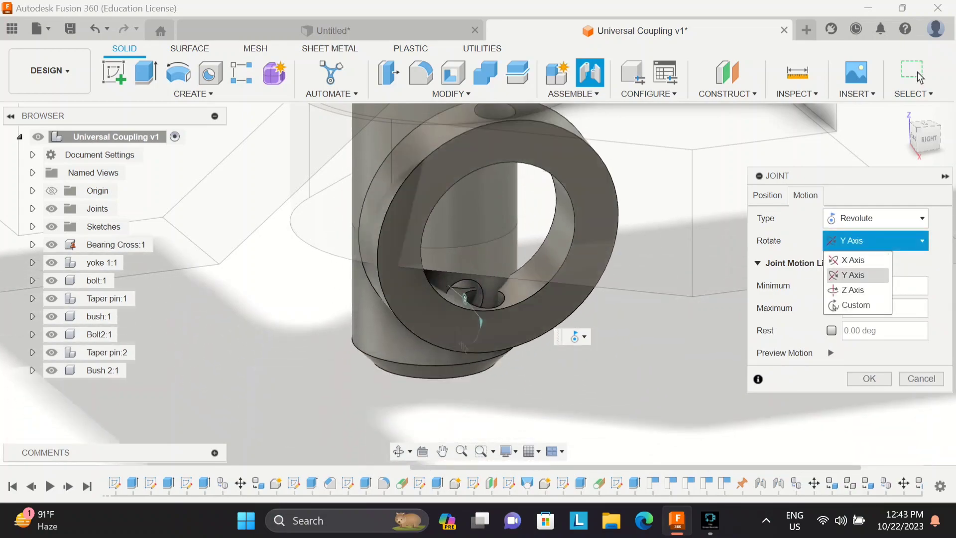
click(846, 289)
click(767, 195)
click(806, 195)
click(874, 218)
click(847, 235)
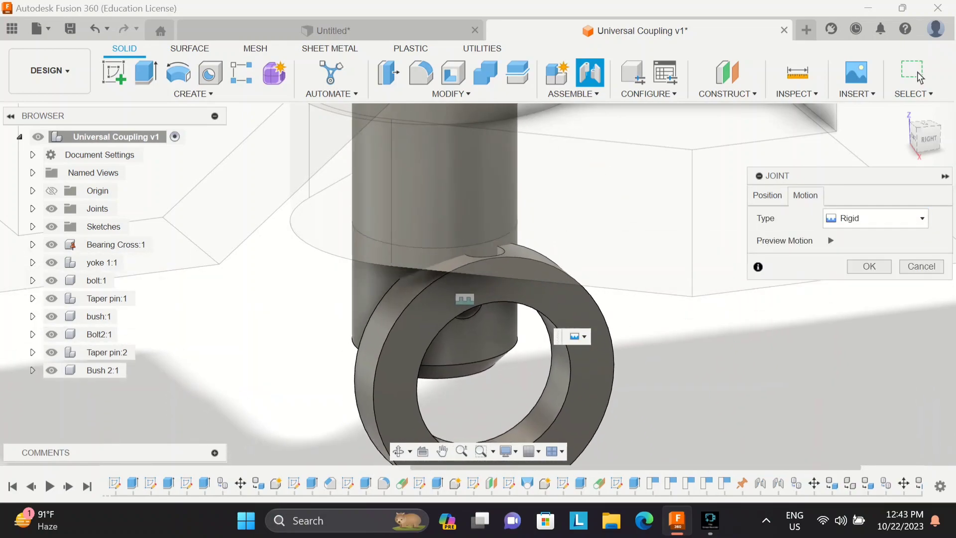
click(920, 78)
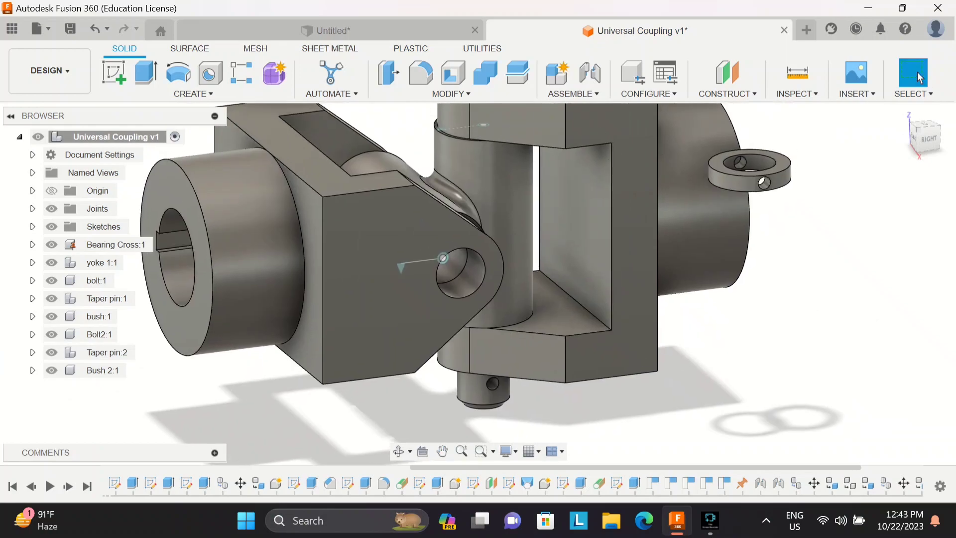
- Try to joint Bush 2 to the hole on the underside of yoke 1's lower lug with a 180 deg angle
click(902, 113)
scroll(573, 219, up, 5)
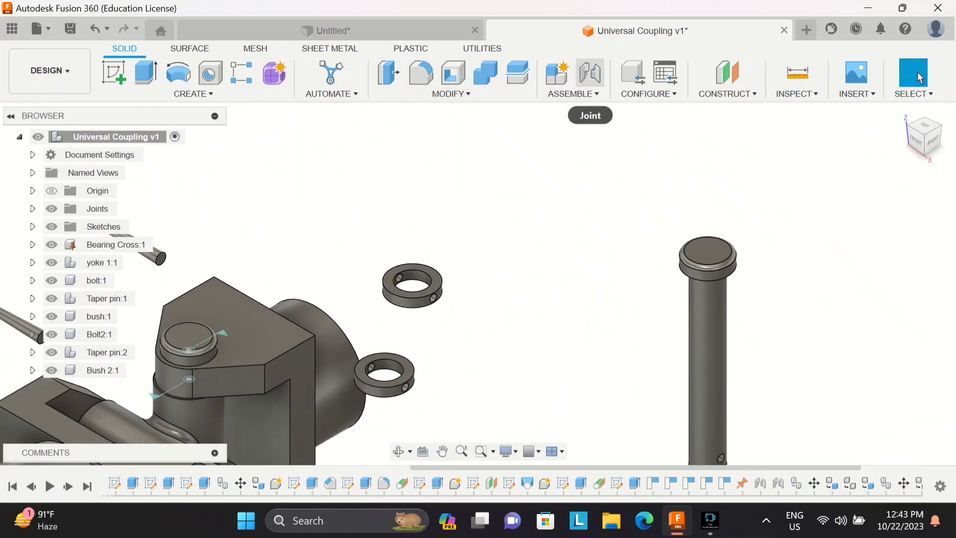
click(409, 297)
middle_drag(294, 379, 463, 177)
shift+middle_drag(371, 449, 418, 174)
scroll(421, 343, up, 5)
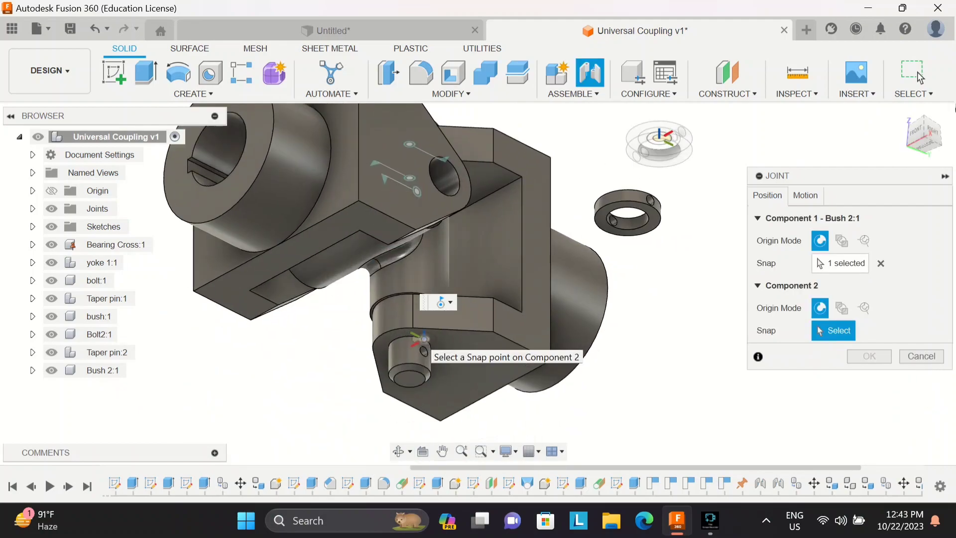
click(427, 338)
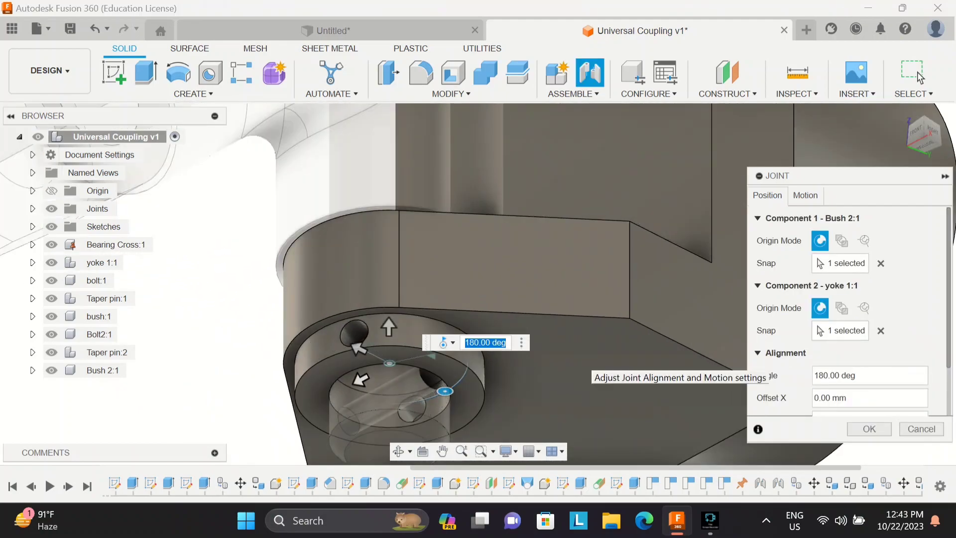
shift+middle_drag(573, 304, 503, 355)
key(Return)
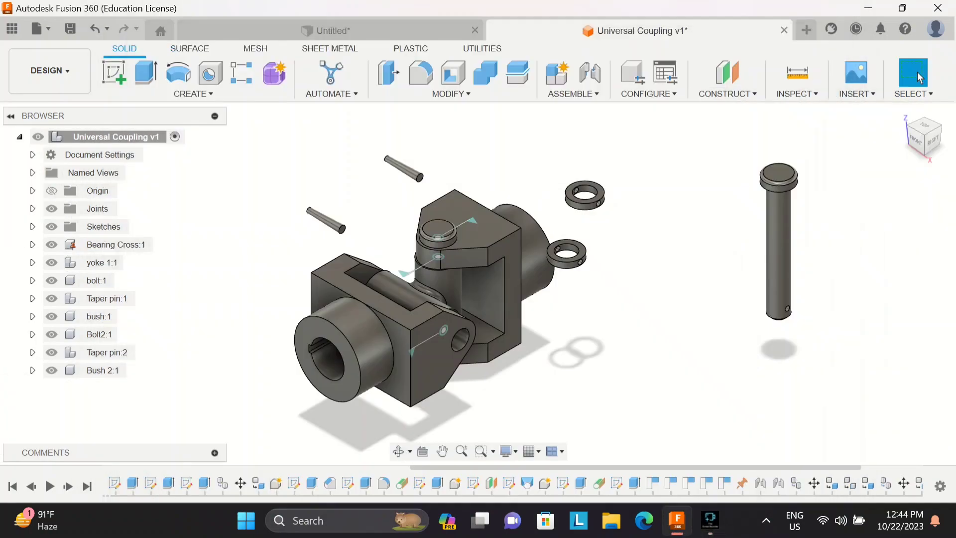
- Start a joint that aligns Bush 2's pin hole with the pin hole near the lower end of the installed bolt
scroll(683, 184, up, 3)
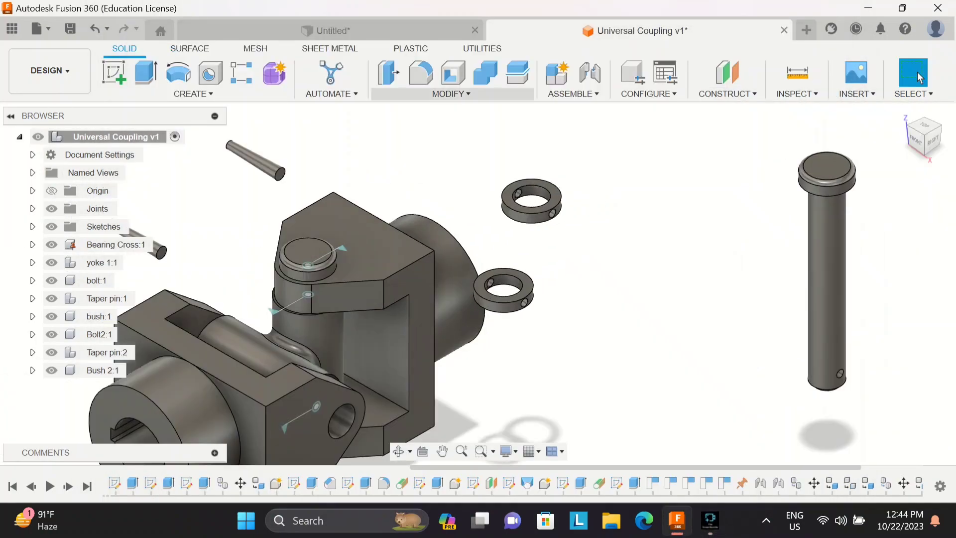
click(589, 73)
scroll(508, 209, up, 5)
click(538, 161)
middle_drag(288, 418, 537, 169)
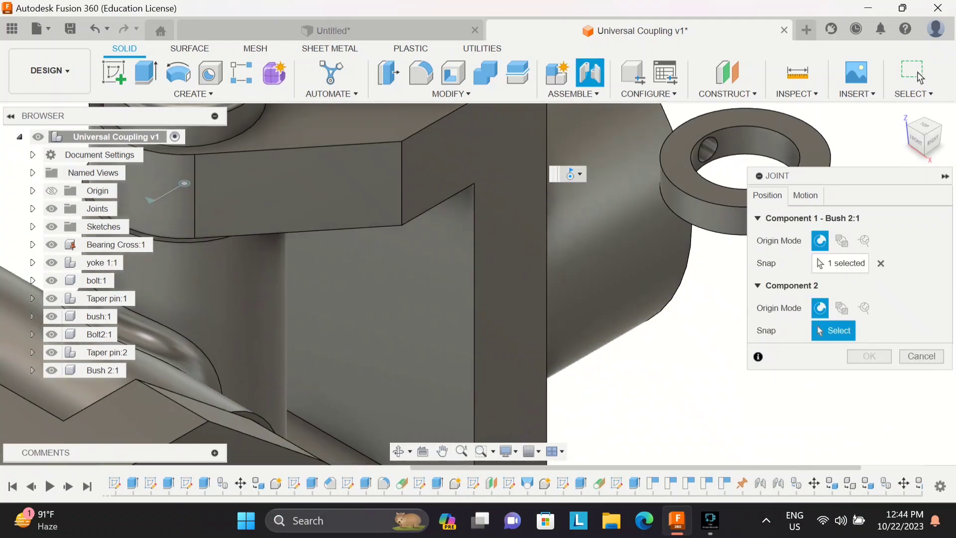
scroll(380, 356, down, 7)
middle_drag(359, 397, 376, 259)
scroll(458, 388, up, 7)
click(459, 376)
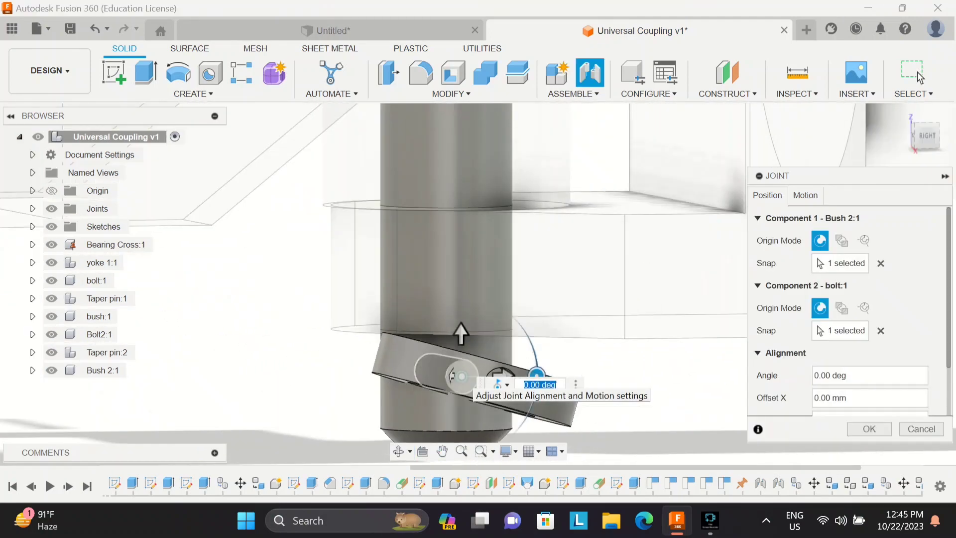
- Make Bush 2's joint Rigid, flip the bush so it sits around the bolt, and accept the joint
click(806, 195)
click(876, 217)
click(852, 236)
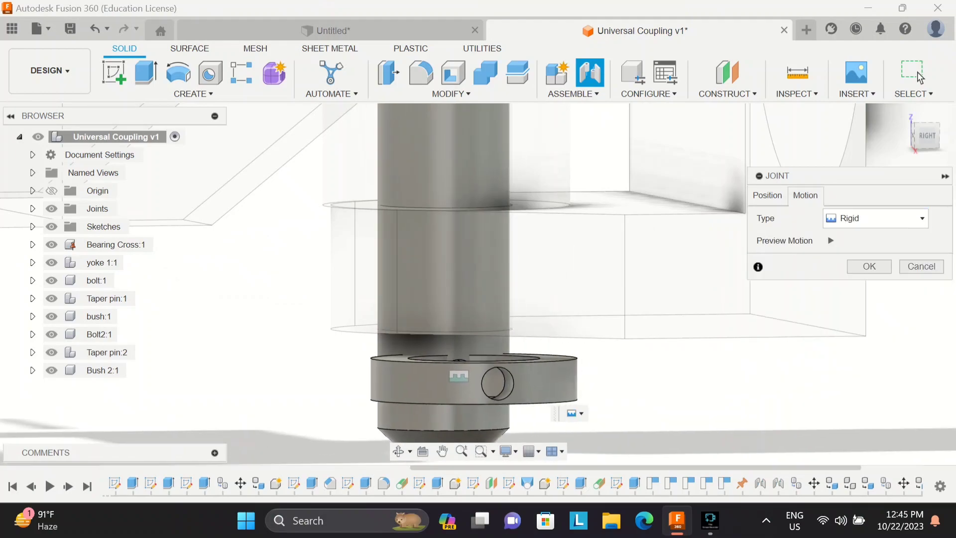
shift+middle_drag(624, 337, 593, 326)
click(768, 196)
scroll(821, 398, down, 1)
click(821, 404)
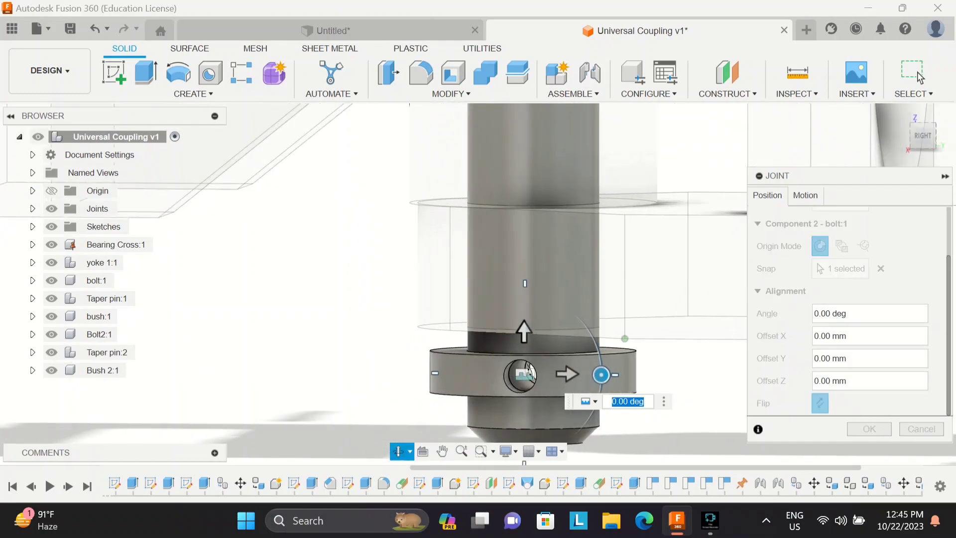
click(920, 78)
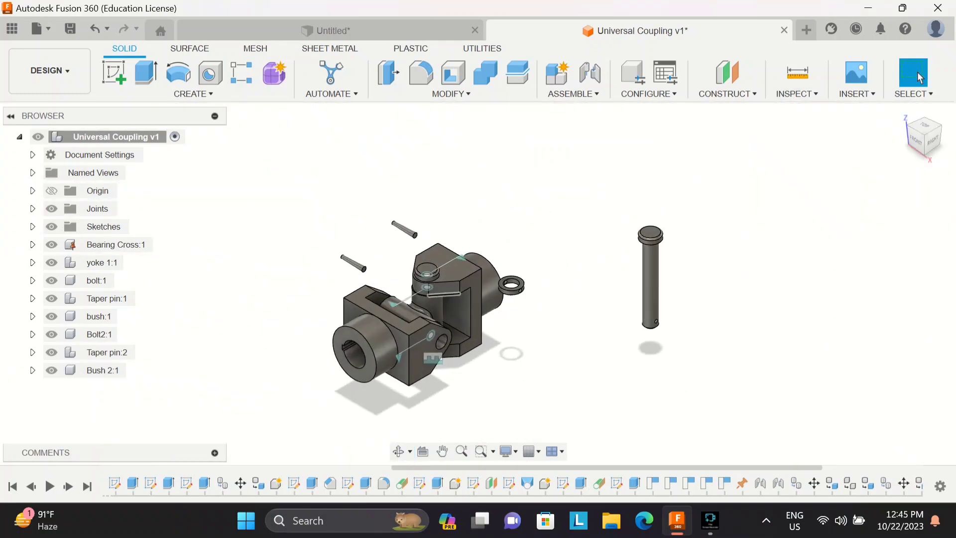
- Create a rigid joint from the first bush's pin hole to the loose bolt's pin hole, flipping the bush around the shank
key(j)
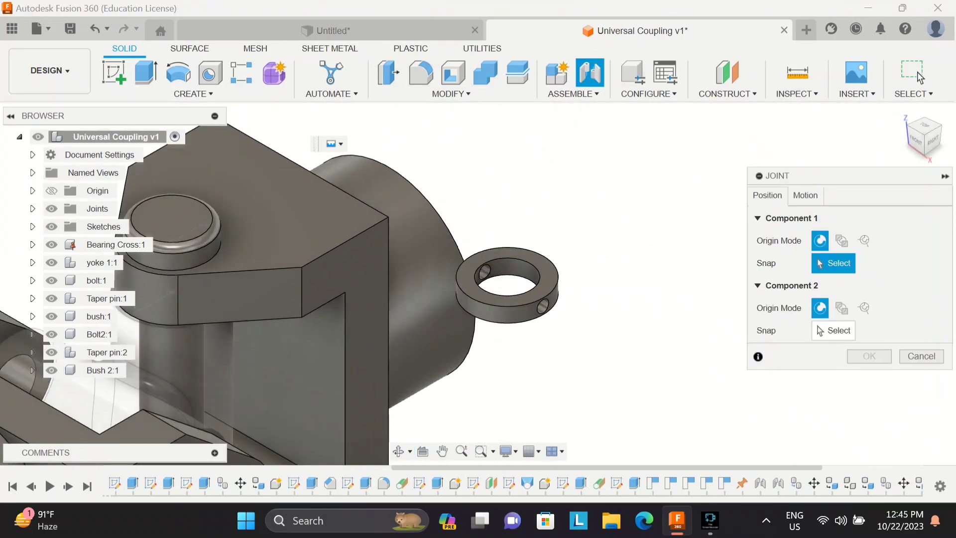
click(484, 271)
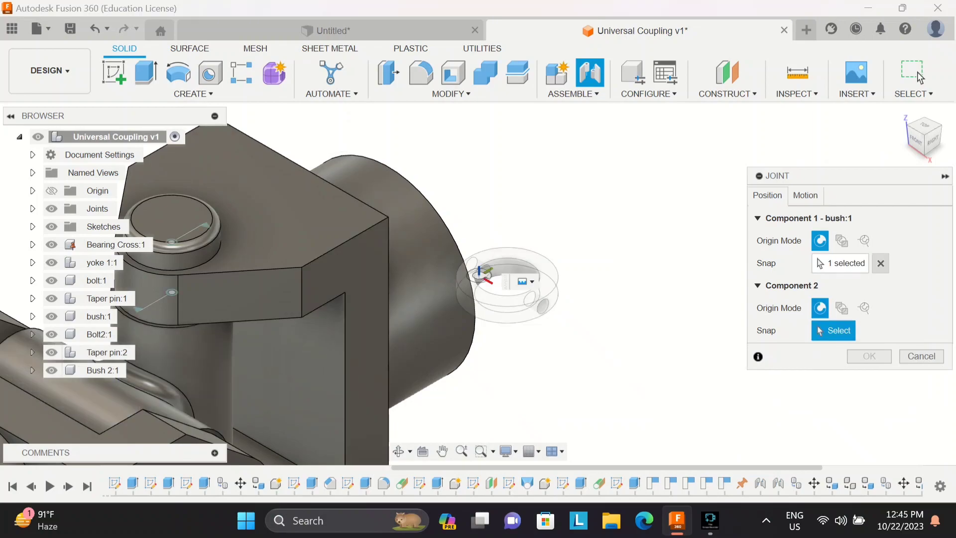
click(881, 263)
click(438, 278)
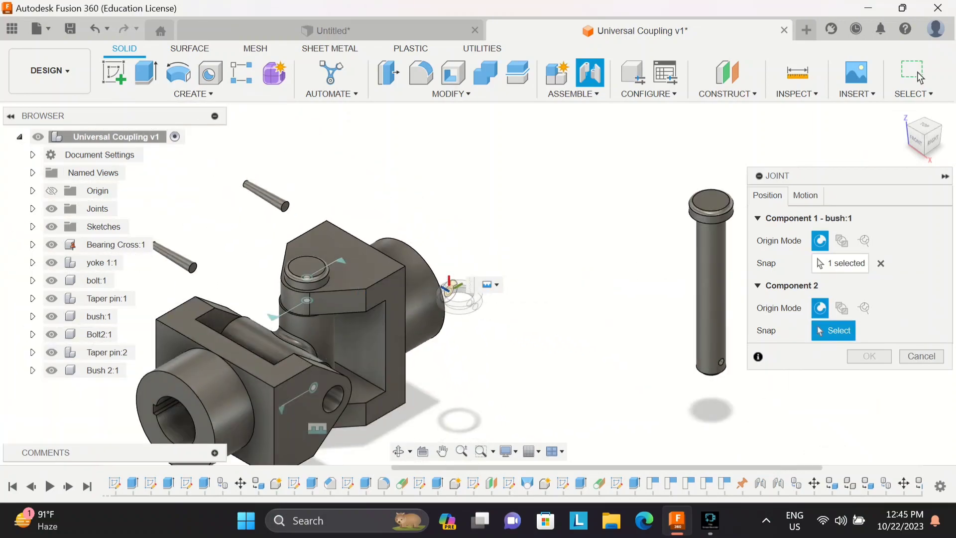
scroll(722, 366, up, 5)
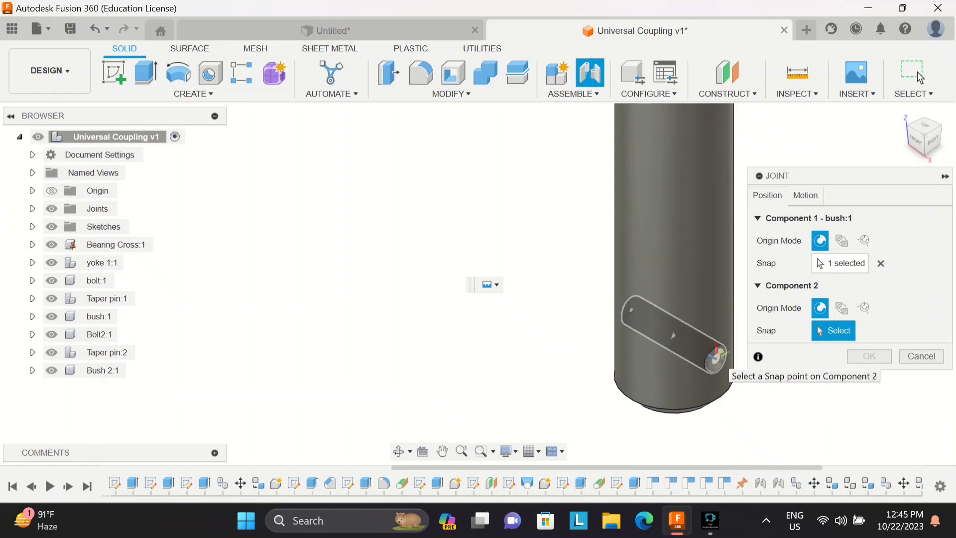
click(722, 364)
scroll(847, 376, down, 3)
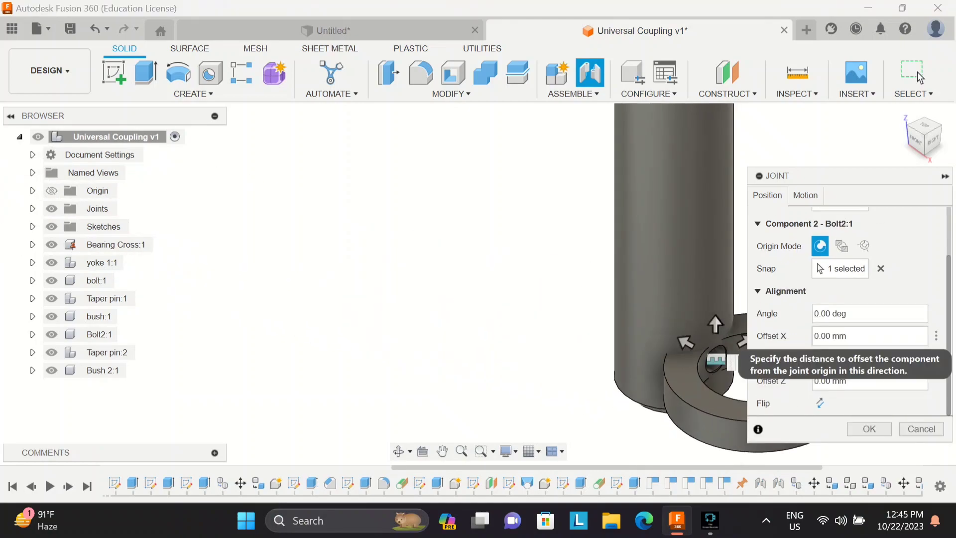
key(Return)
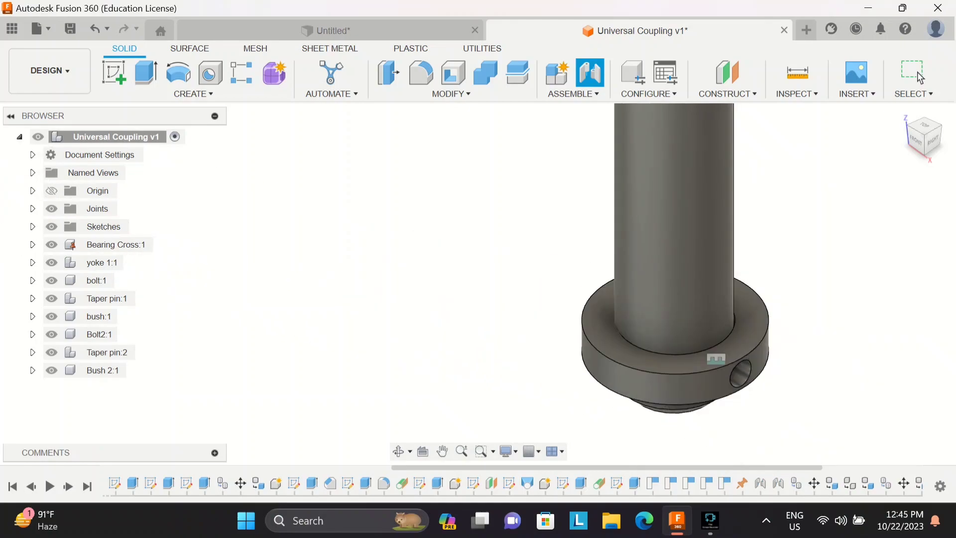
click(900, 114)
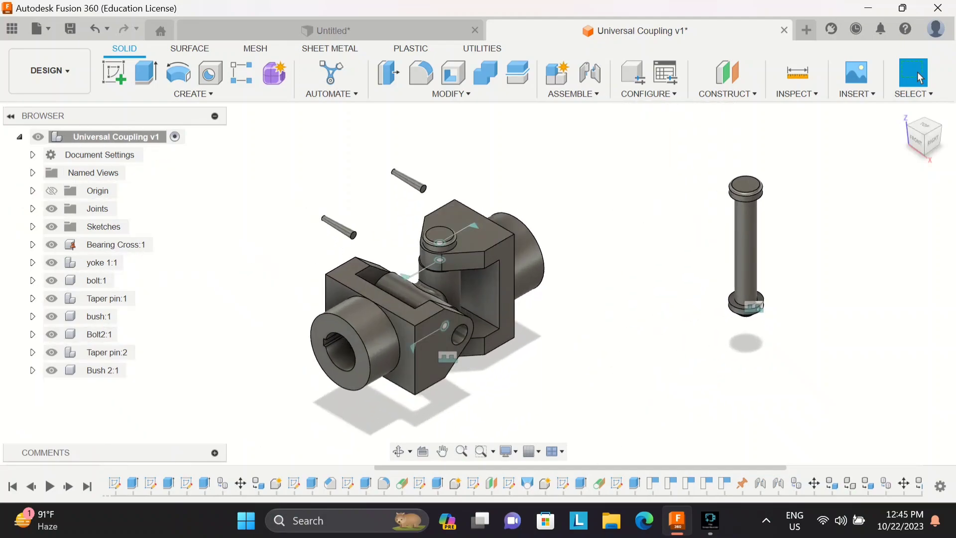
- Create a revolute joint from the underside of the second bolt's head to the outer lug hole of yoke 2
key(j)
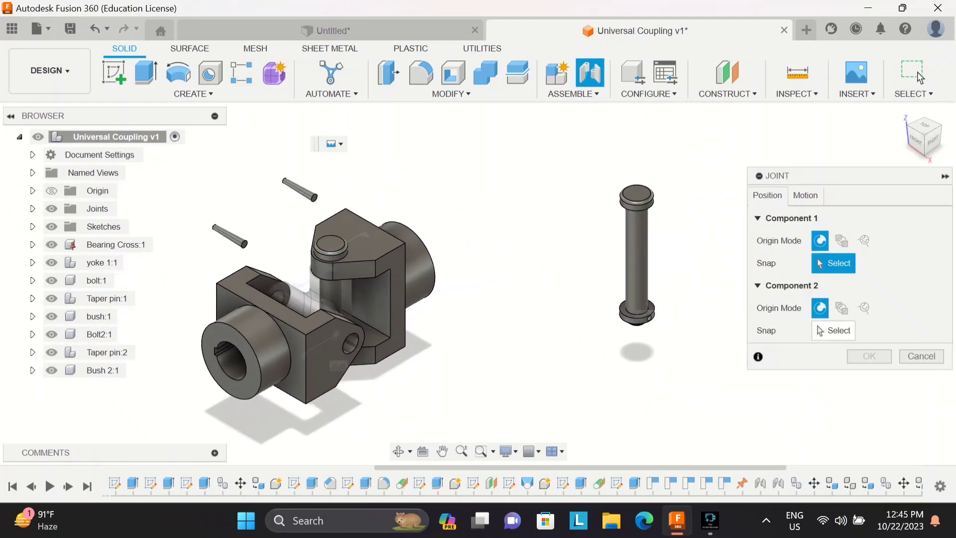
click(639, 214)
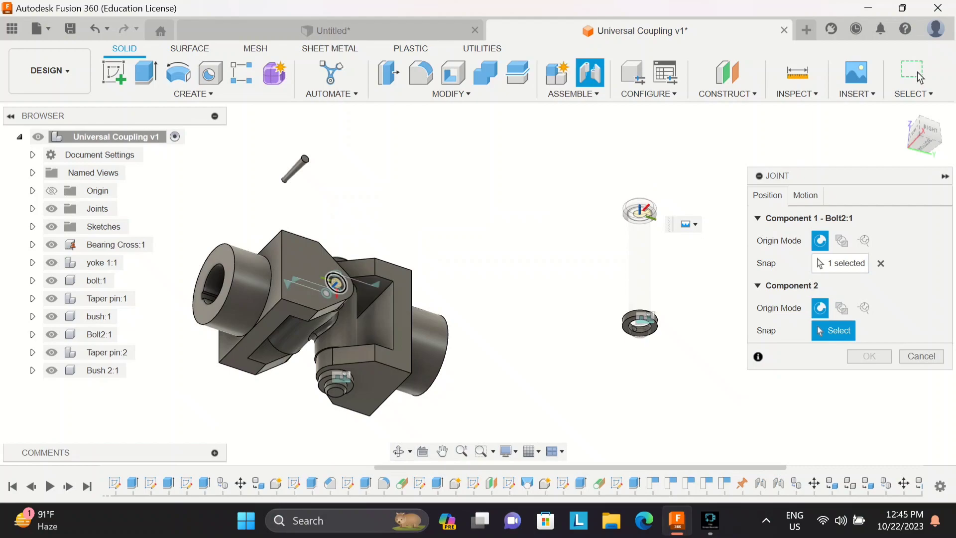
shift+middle_drag(337, 282, 336, 339)
click(336, 337)
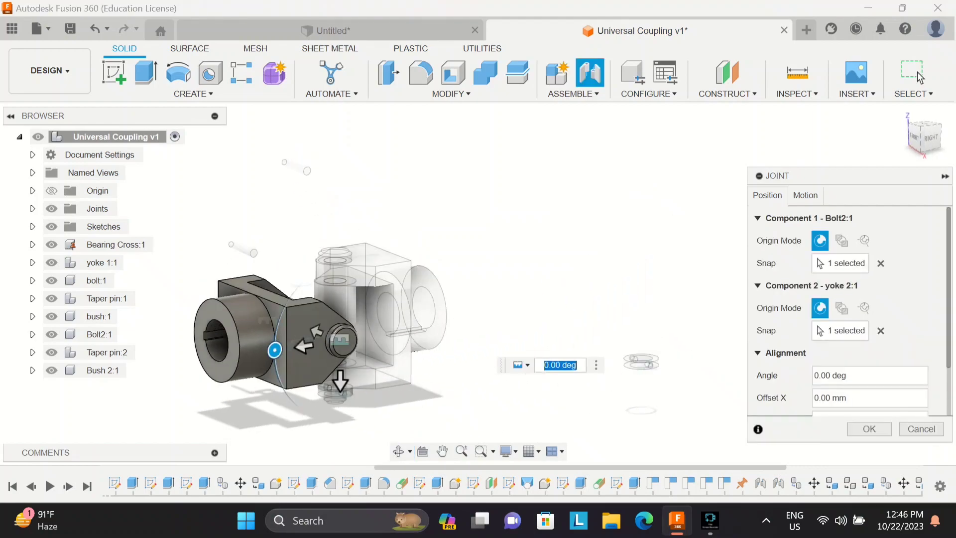
click(805, 195)
click(876, 218)
click(859, 251)
key(Return)
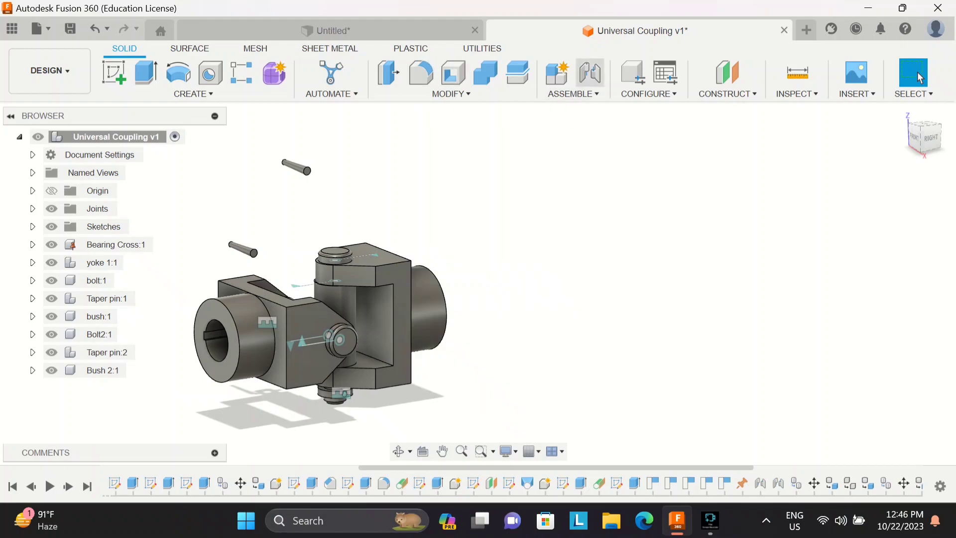
- Start a joint for the nearer taper pin, placing its origin midway between the pin's two end faces
click(590, 72)
scroll(346, 402, up, 5)
scroll(316, 392, down, 5)
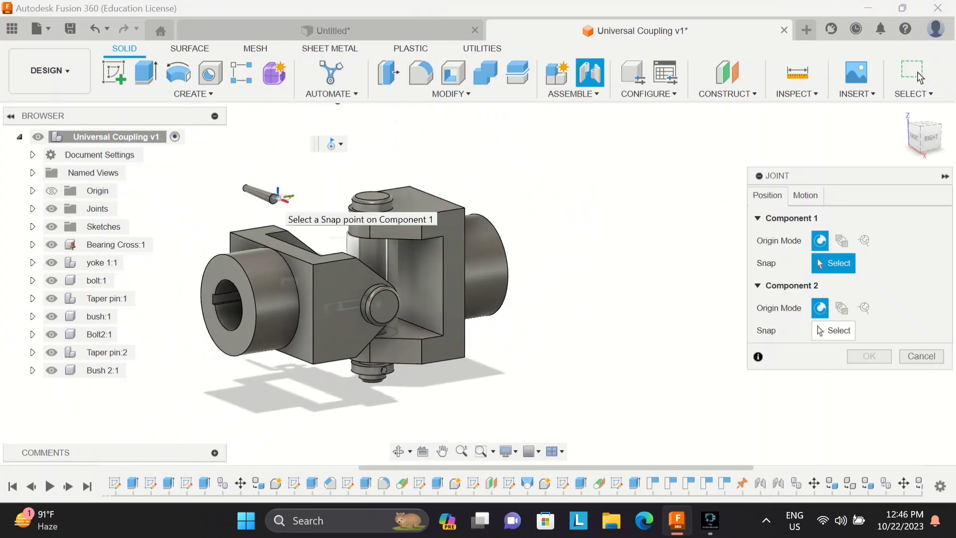
shift+middle_drag(269, 241, 403, 234)
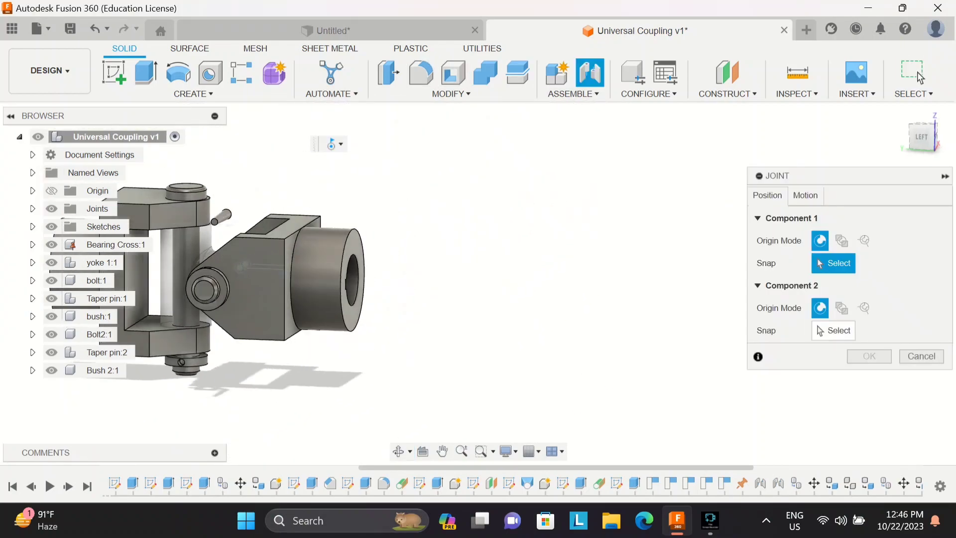
scroll(213, 221, up, 6)
click(212, 221)
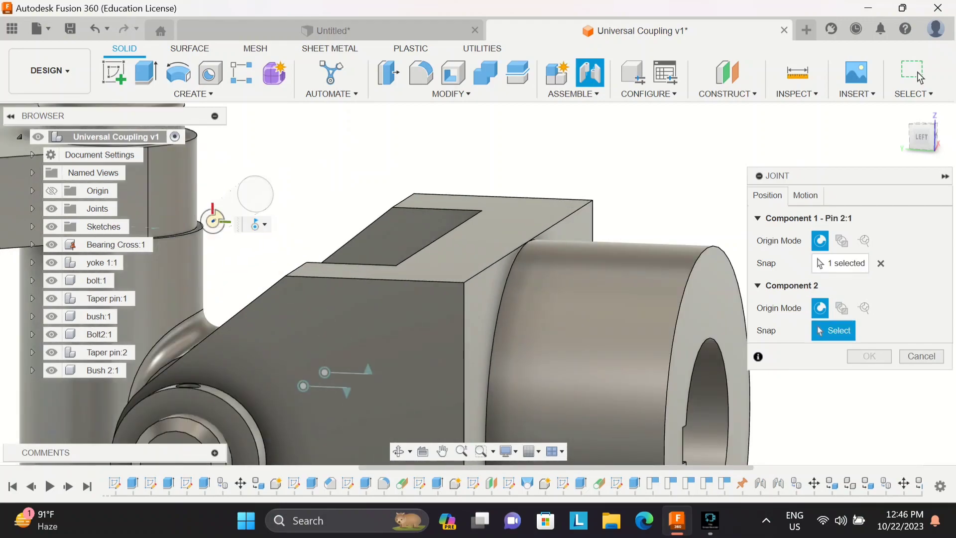
click(841, 241)
click(213, 221)
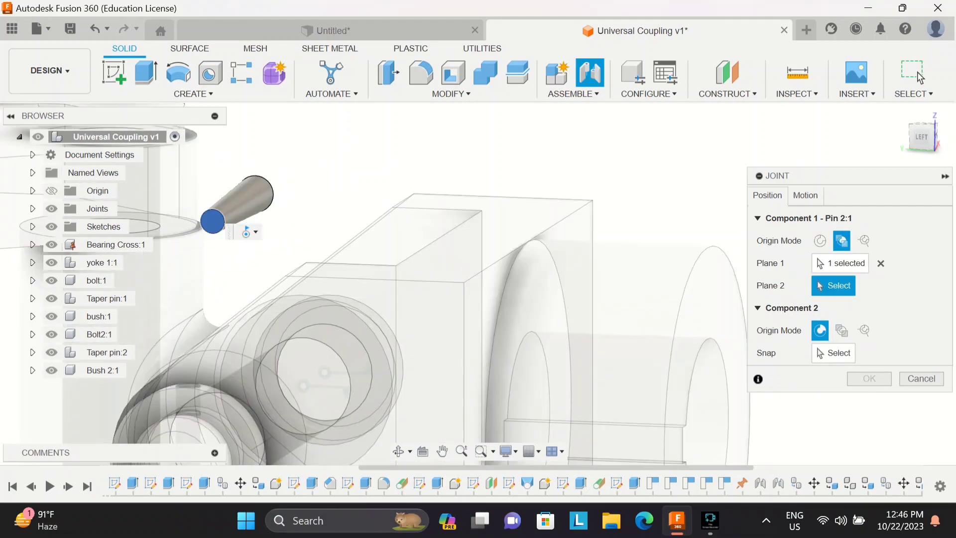
shift+middle_drag(428, 174, 378, 174)
scroll(331, 198, down, 2)
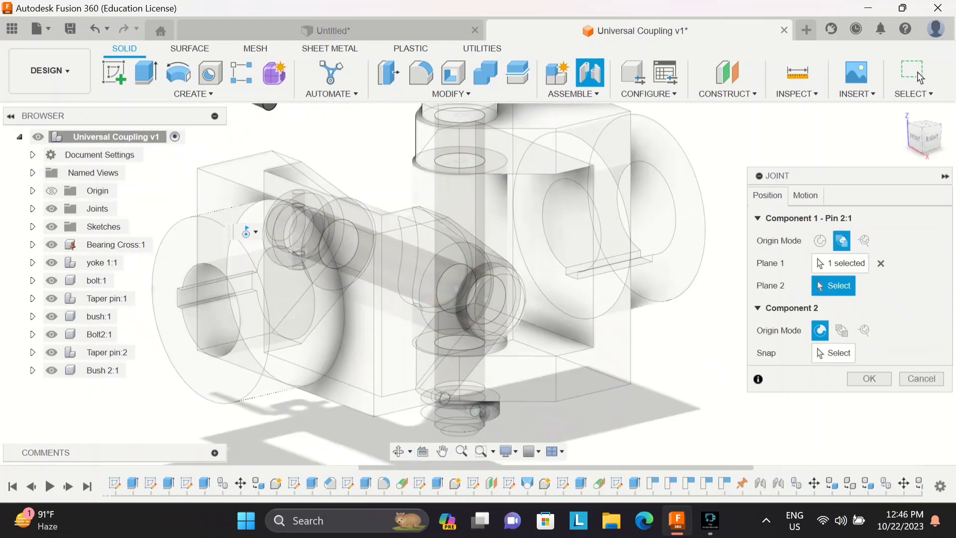
middle_drag(273, 107, 280, 132)
click(280, 132)
click(250, 120)
scroll(480, 356, down, 2)
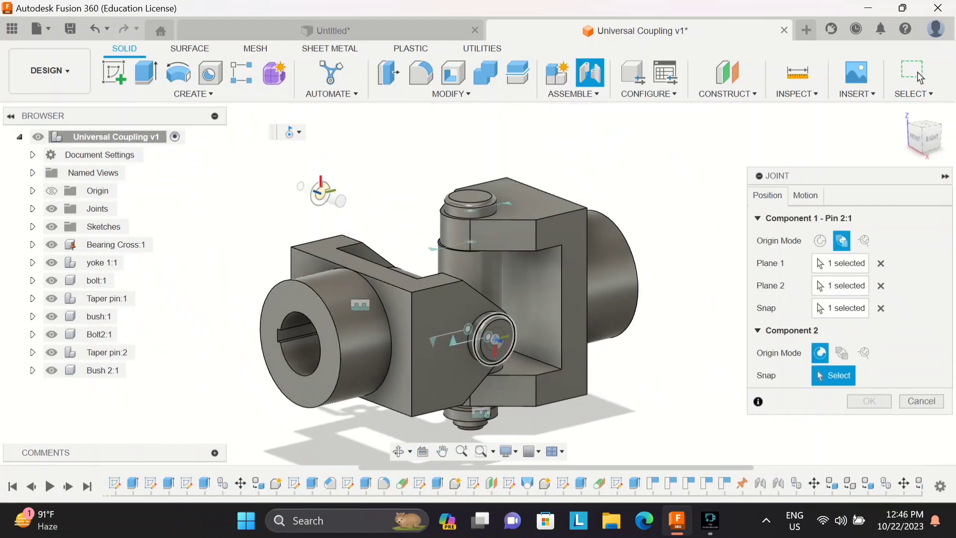
- Joint the taper pin to the pin hole of the vertical bolt at a 0 deg angle
scroll(482, 411, up, 6)
middle_drag(482, 408, 414, 338)
middle_drag(484, 353, 440, 349)
click(482, 352)
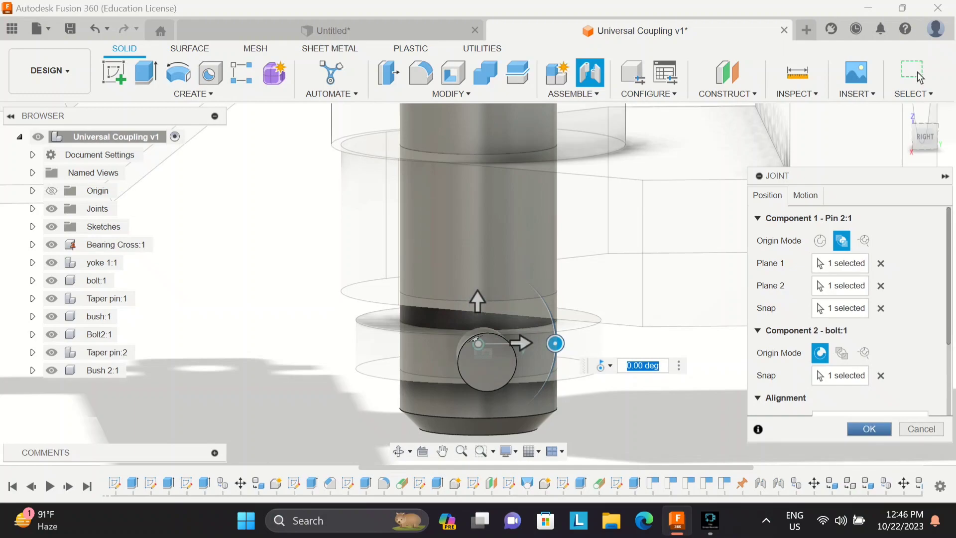
key(Return)
shift+middle_drag(439, 349, 587, 358)
click(901, 113)
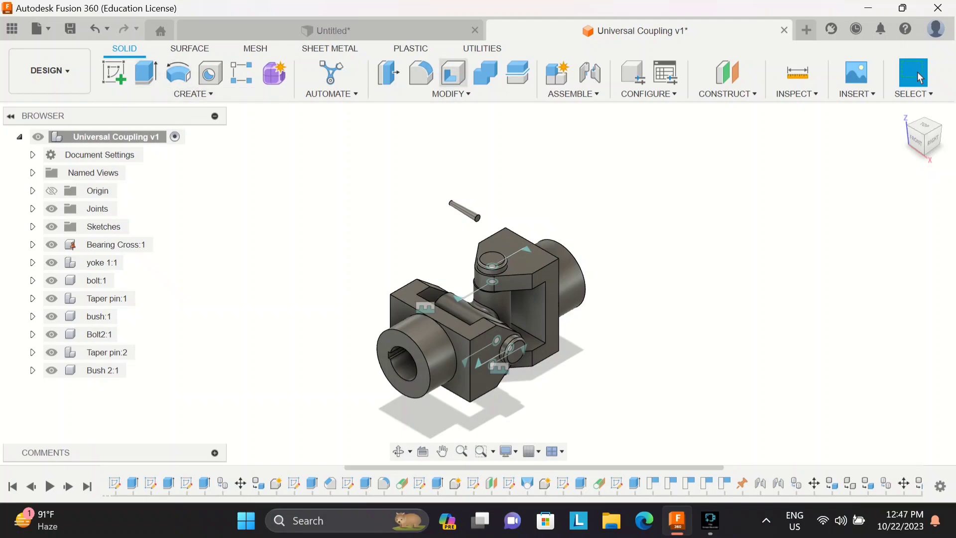
- Start a joint for the remaining loose taper pin, placing its origin at the centre midway between the pin's two end faces
key(j)
scroll(525, 217, up, 5)
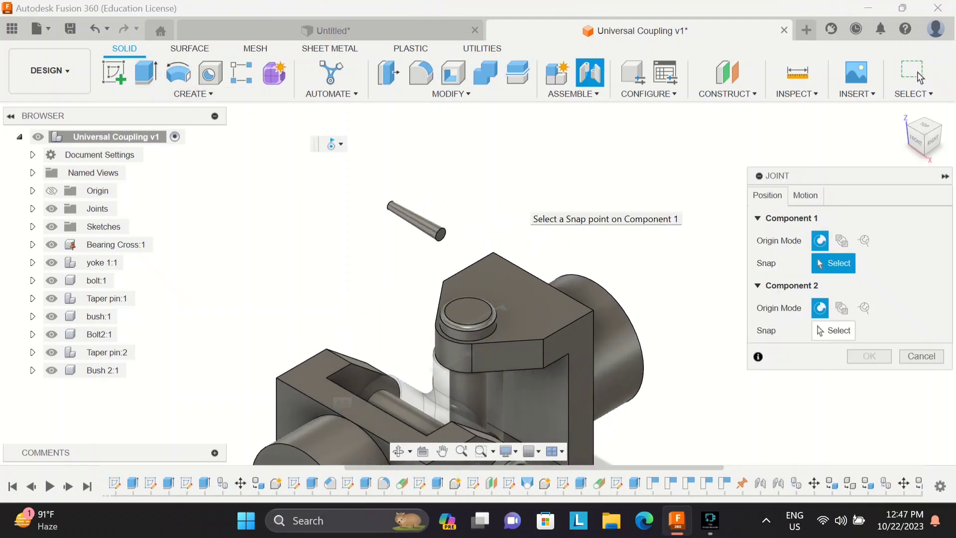
click(841, 241)
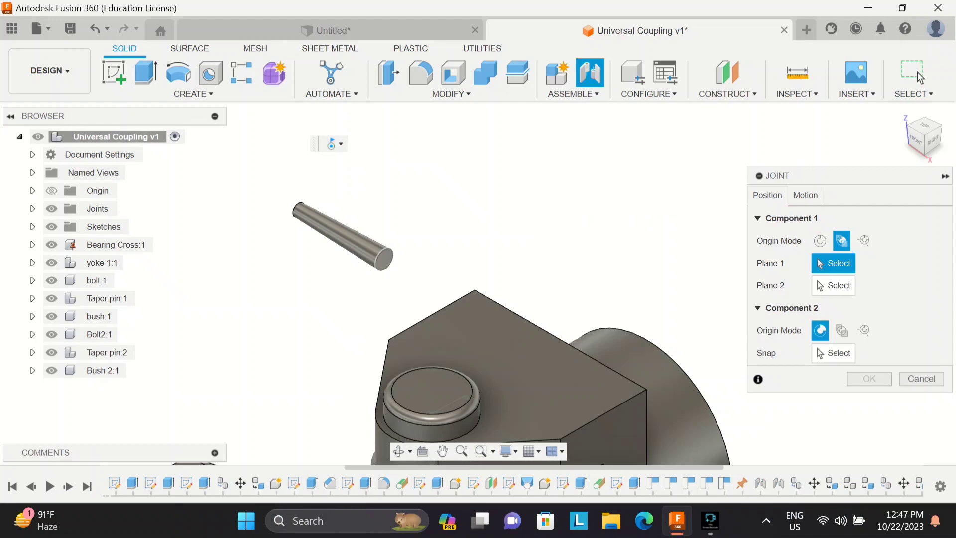
click(384, 258)
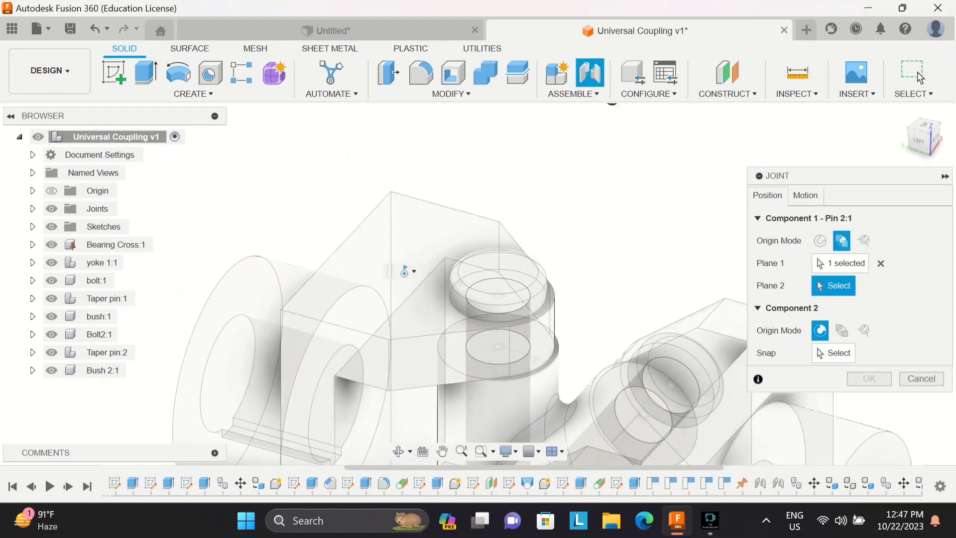
click(610, 133)
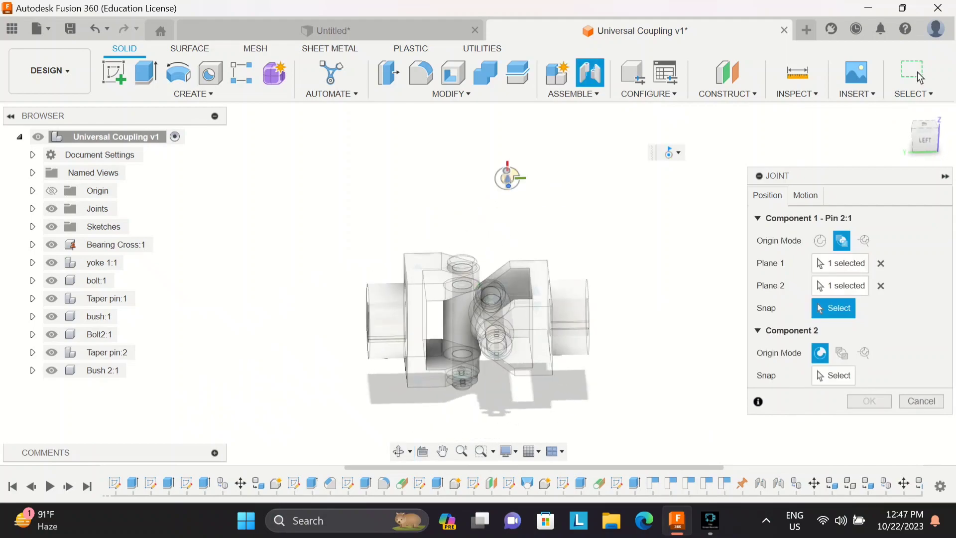
click(508, 178)
- Joint the taper pin to the pin hole of Bolt2, through the second bush, and return to the home view
scroll(509, 326, up, 5)
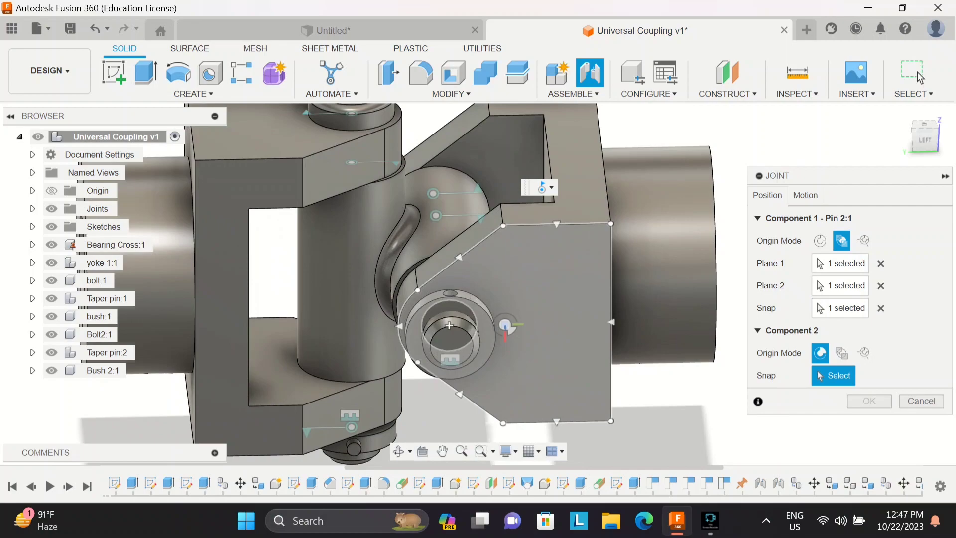
click(443, 339)
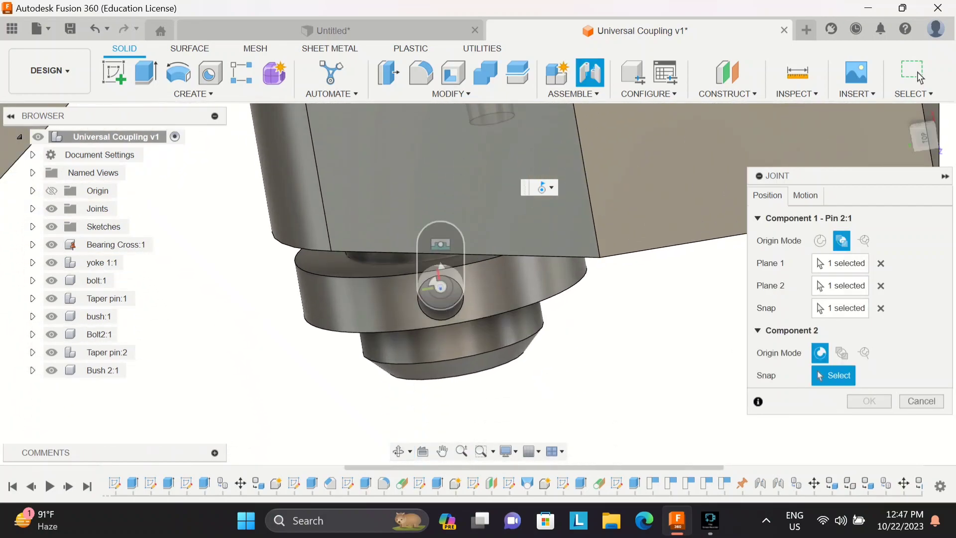
click(441, 287)
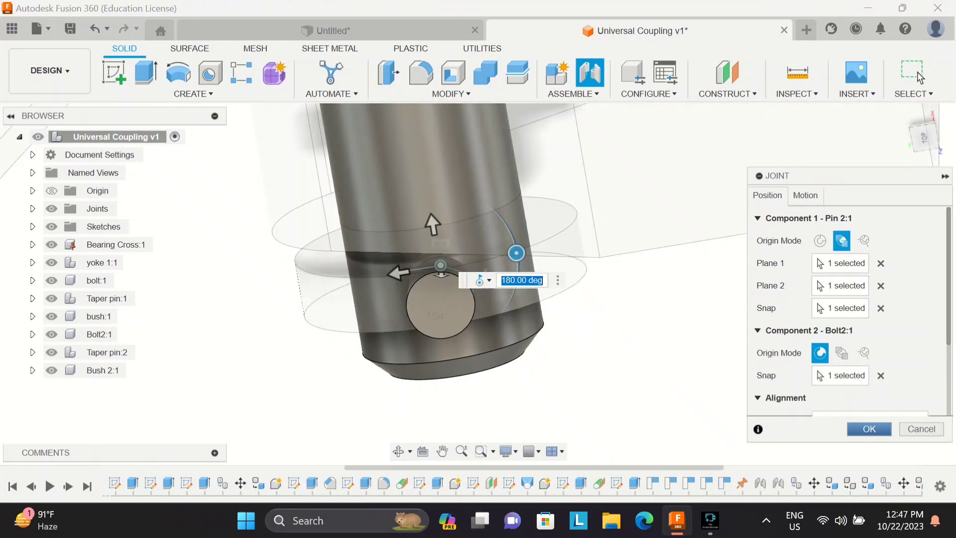
click(869, 429)
click(902, 112)
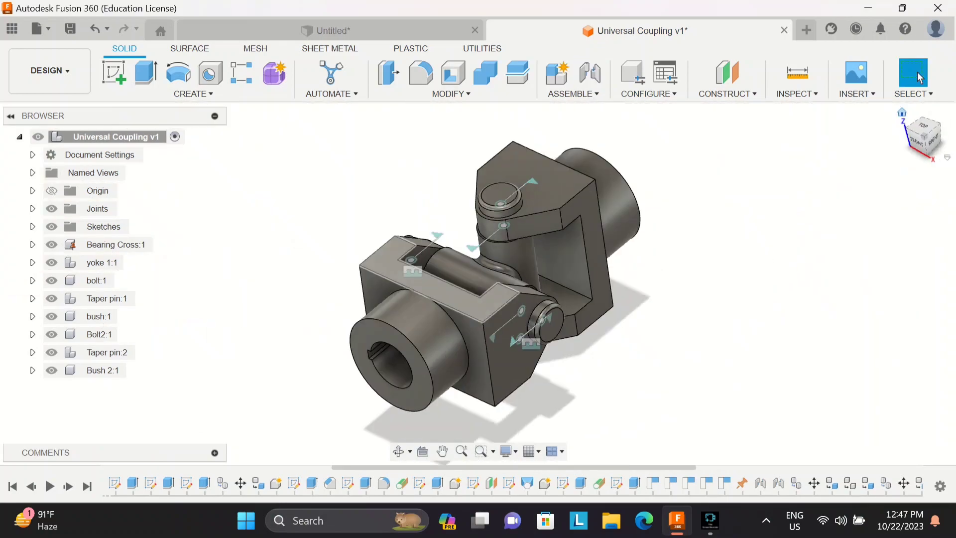
- Look over the assembled coupling and swing yoke 2 about its Revolute 2 joint to check the motion
shift+middle_drag(670, 299, 595, 261)
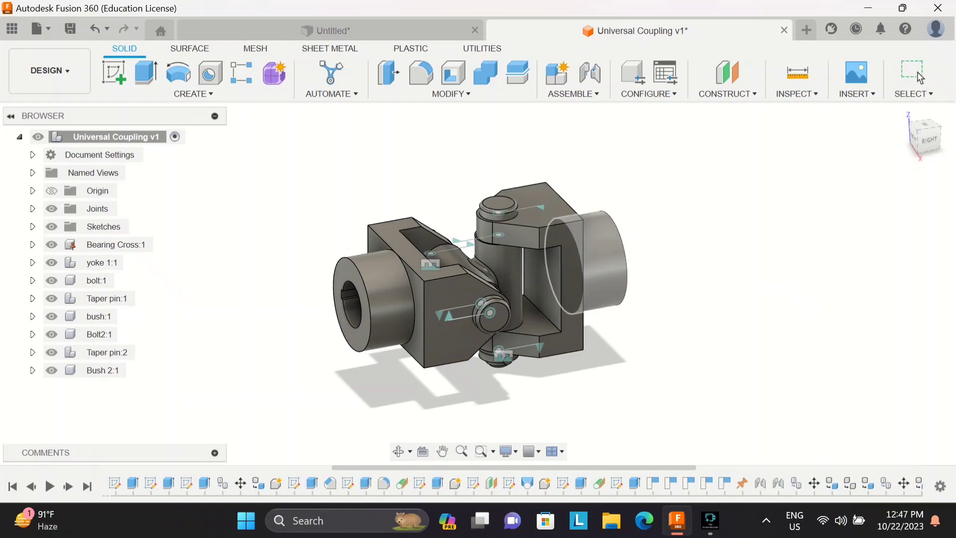
click(901, 113)
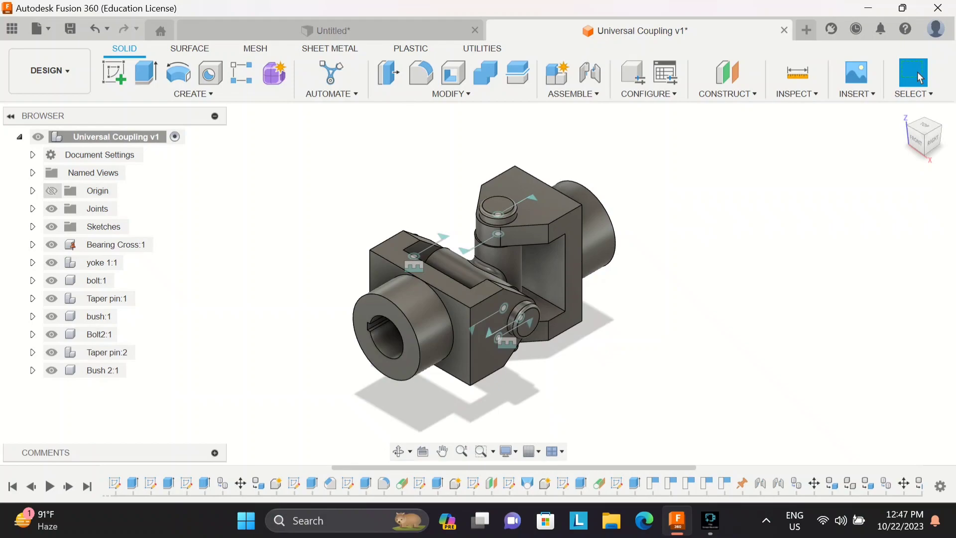
click(33, 209)
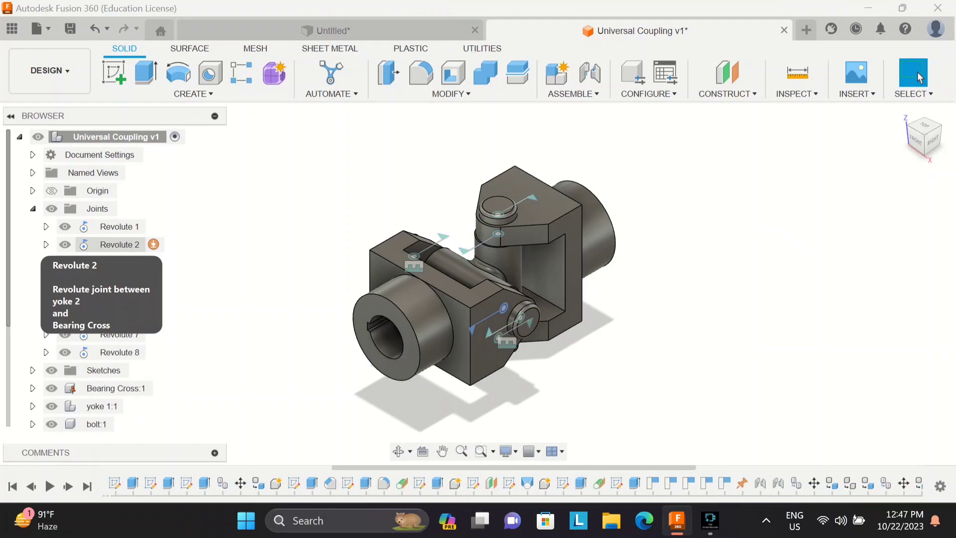
click(119, 245)
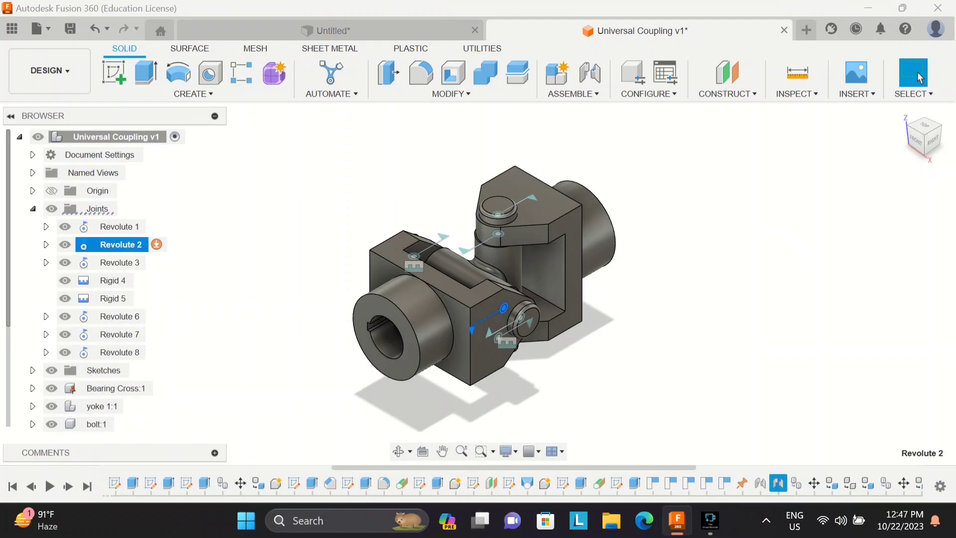
mouse_move(432, 313)
mouse_down()
mouse_move(433, 298)
mouse_move(432, 309)
mouse_up()
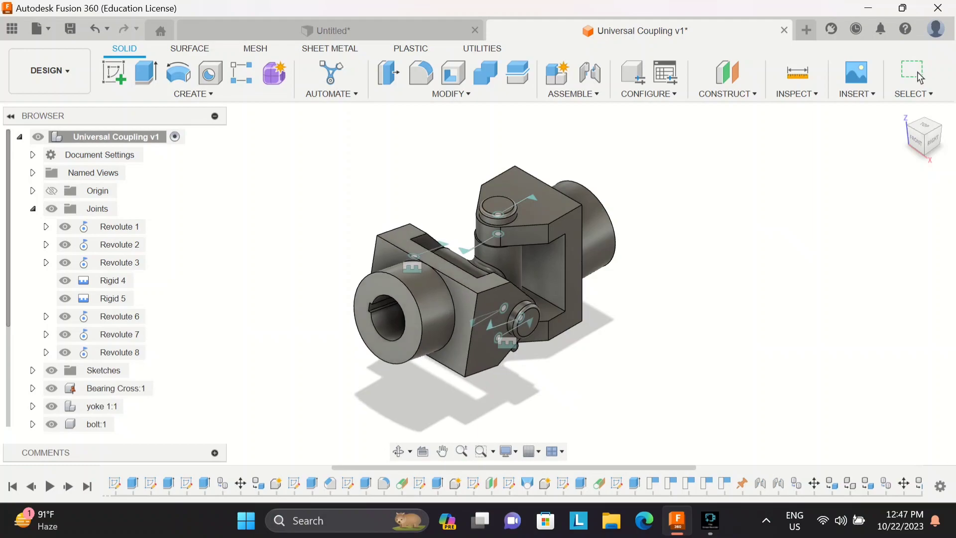
- Edit the Revolute 2 joint between yoke 2 and the bearing cross, setting its minimum motion limit to -35 deg
right_click(138, 245)
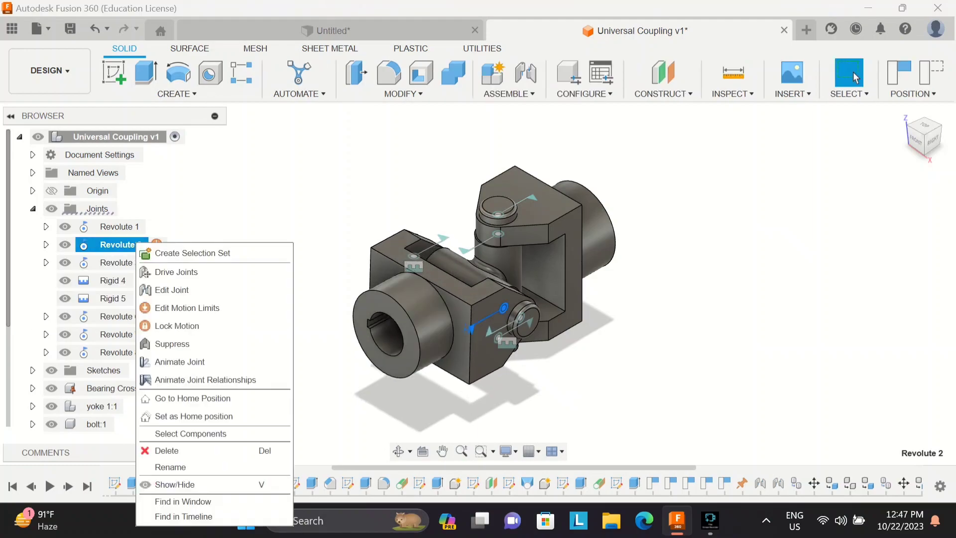
click(172, 290)
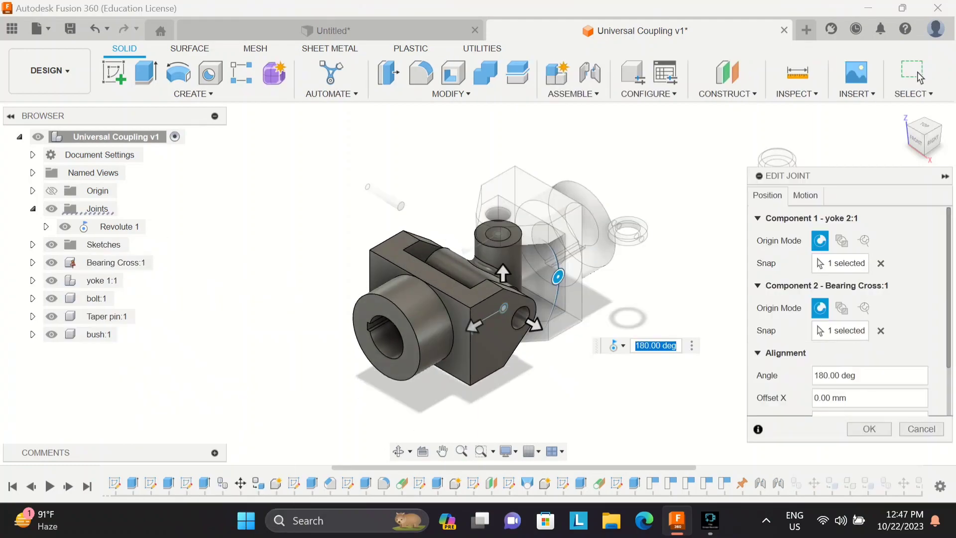
click(805, 195)
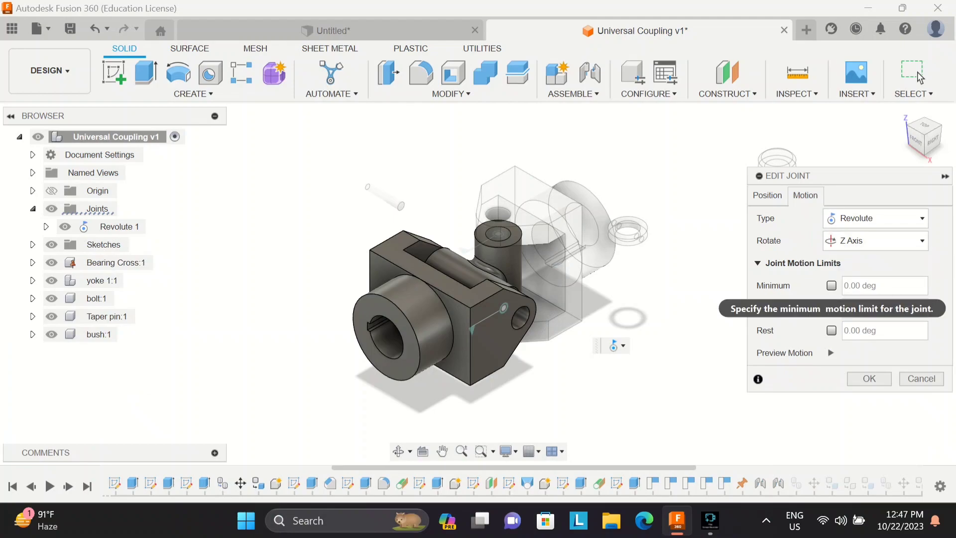
click(831, 285)
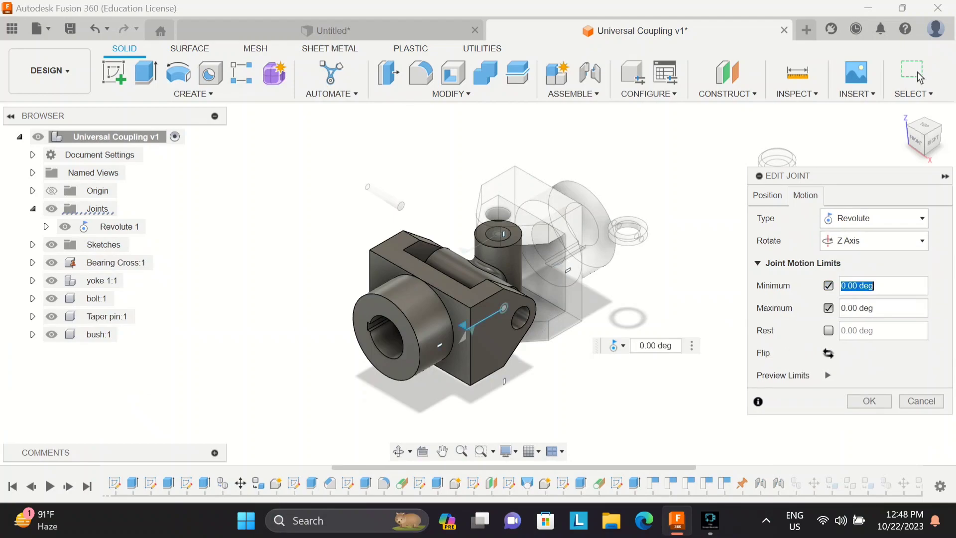
text(-35)
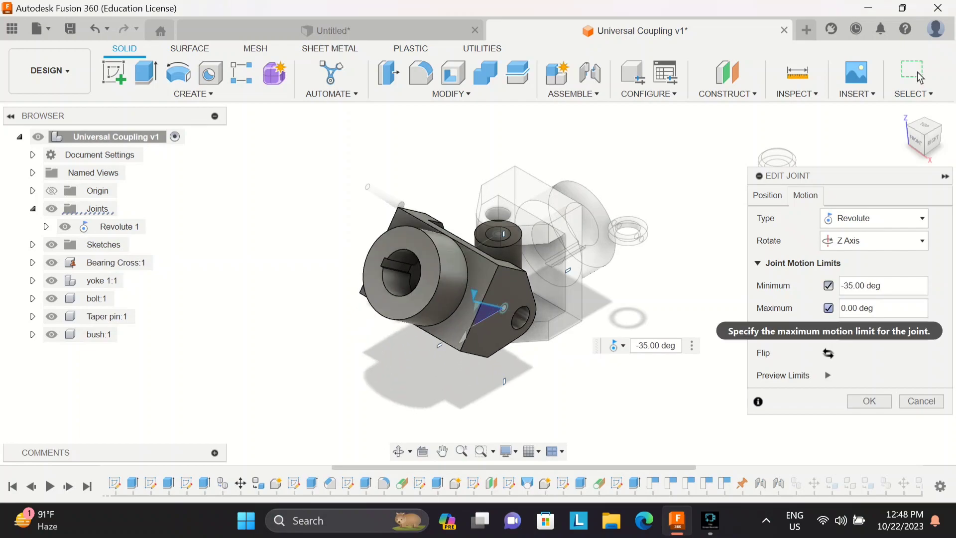
- Set the maximum motion limit of the Revolute 2 joint to 35 deg and apply the joint edit
click(883, 308)
click(828, 308)
click(829, 285)
click(828, 286)
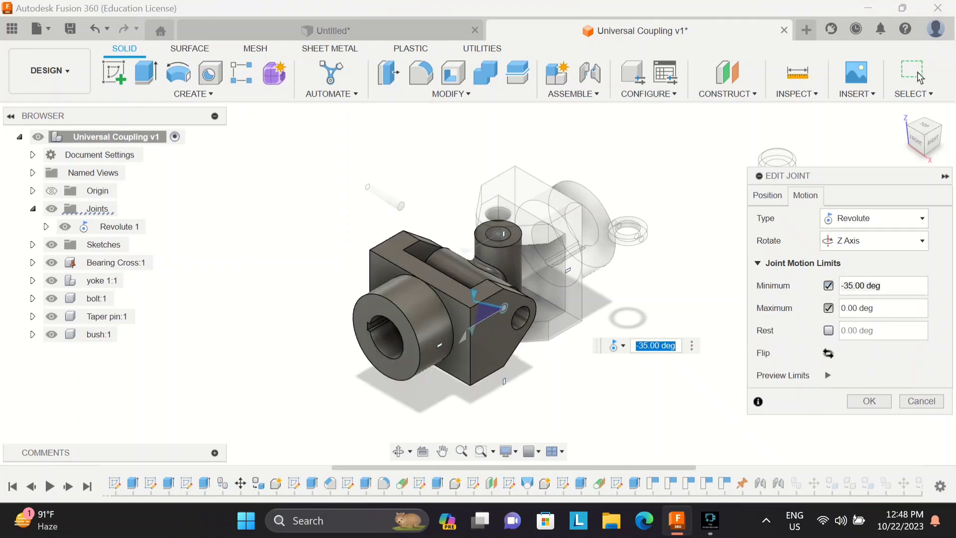
drag(877, 309, 864, 308)
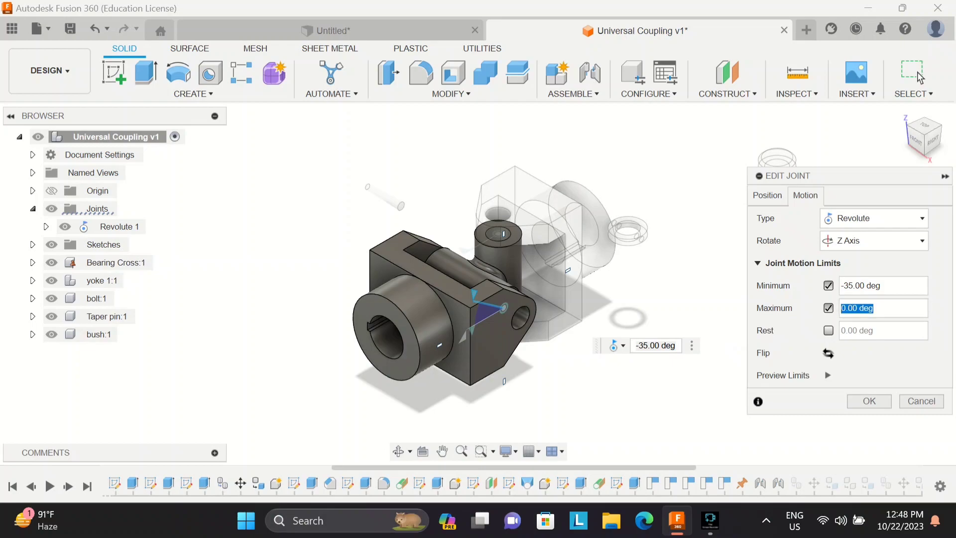
text(3)
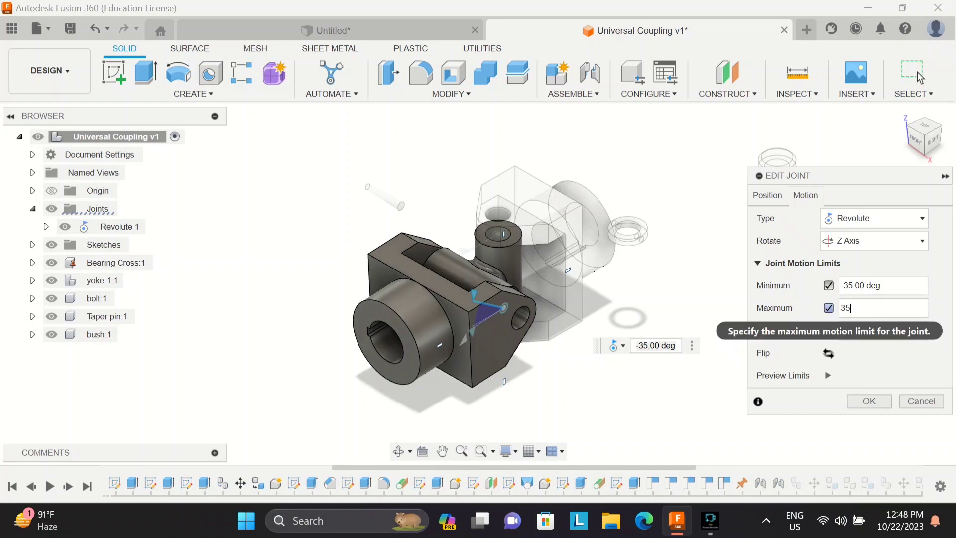
text(5)
key(Return)
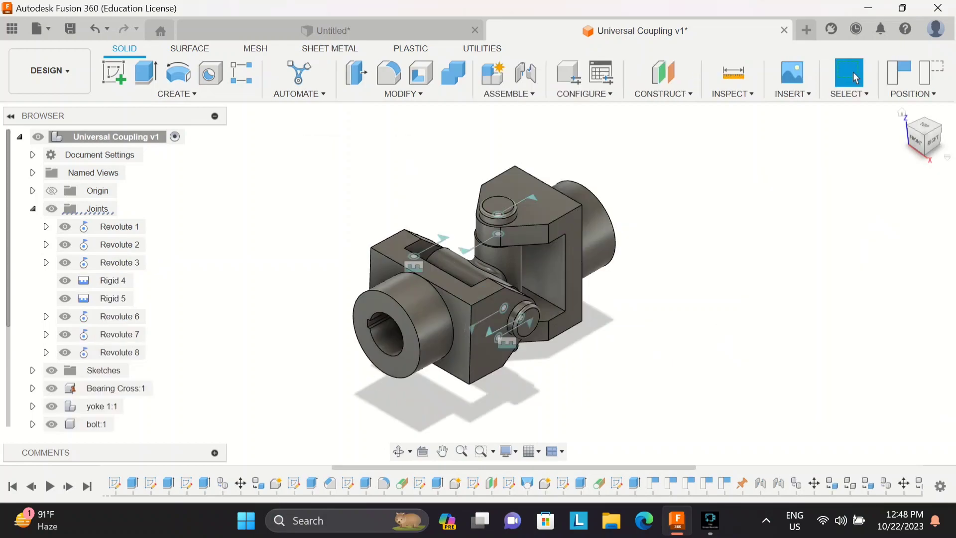
- Limit the Revolute 1 joint between yoke 1 and the bearing cross to a range of -30 to 30 deg
right_click(122, 227)
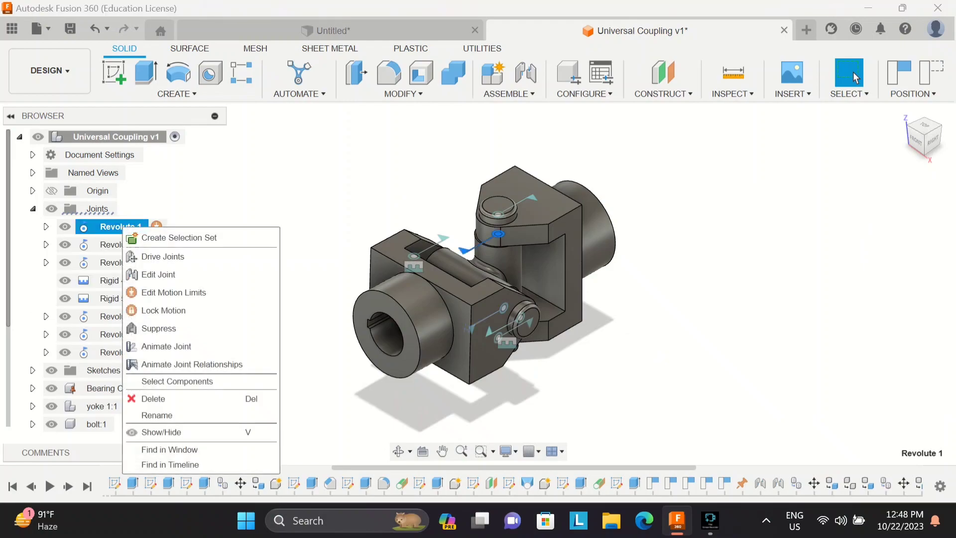
click(158, 274)
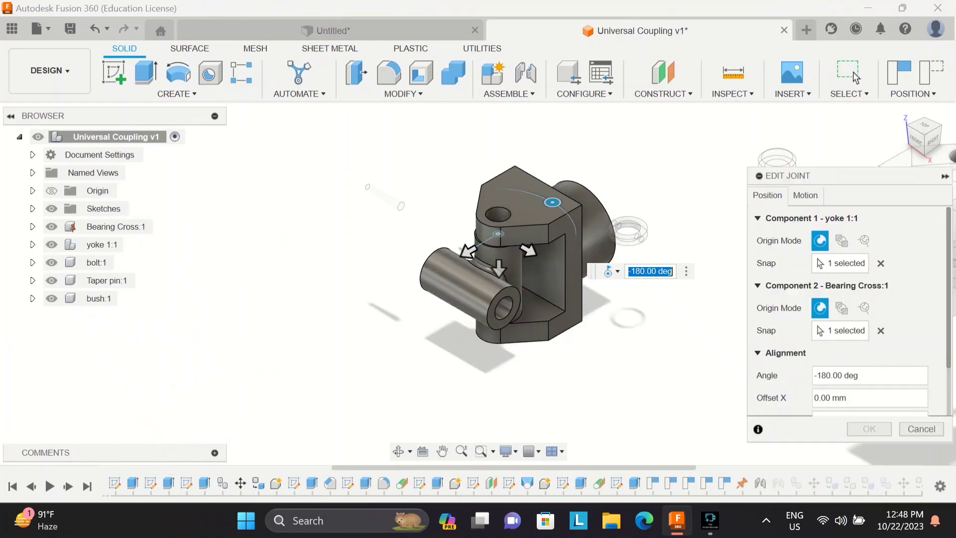
click(805, 195)
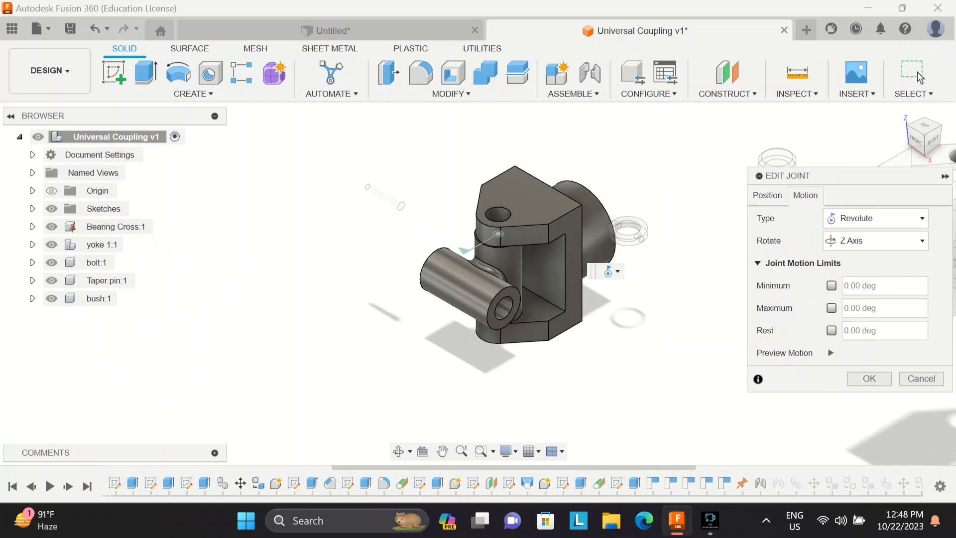
click(832, 285)
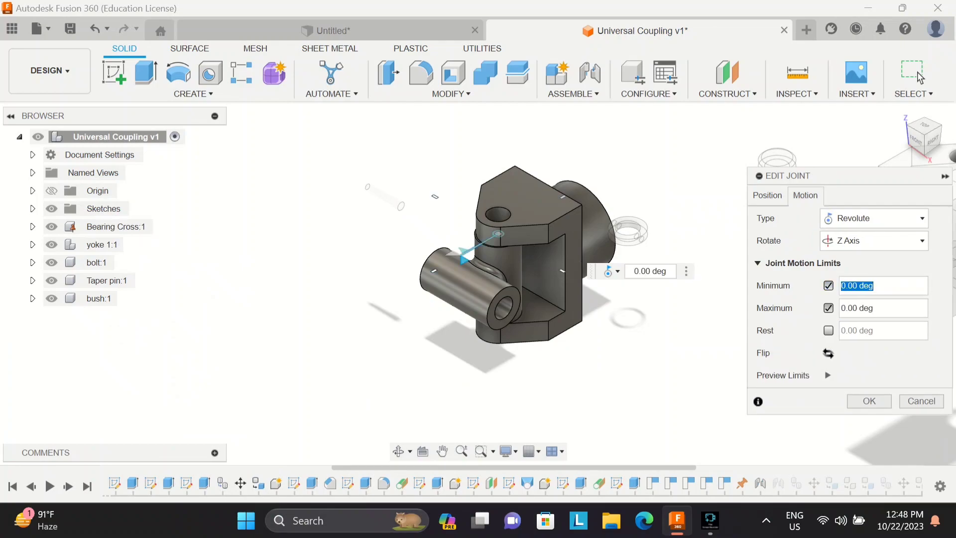
drag(464, 256, 489, 267)
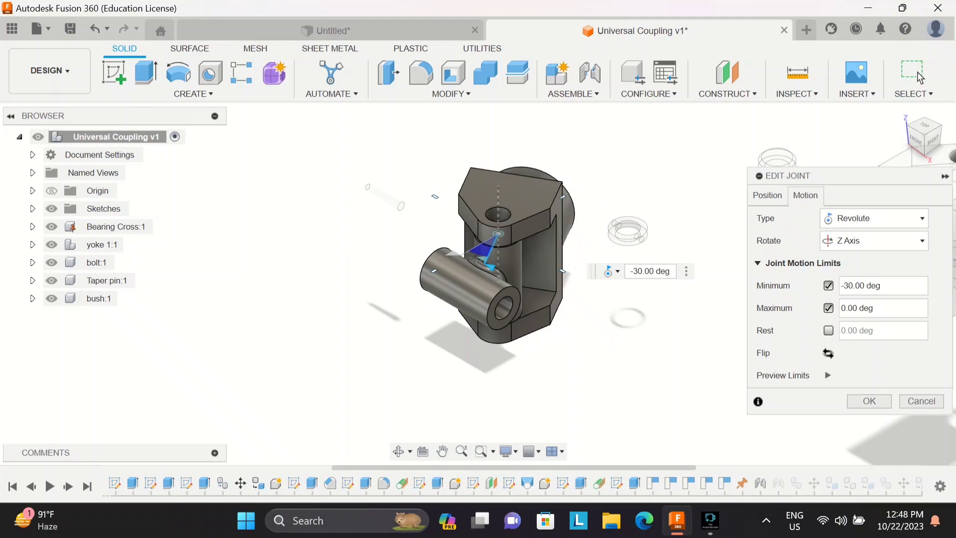
click(841, 308)
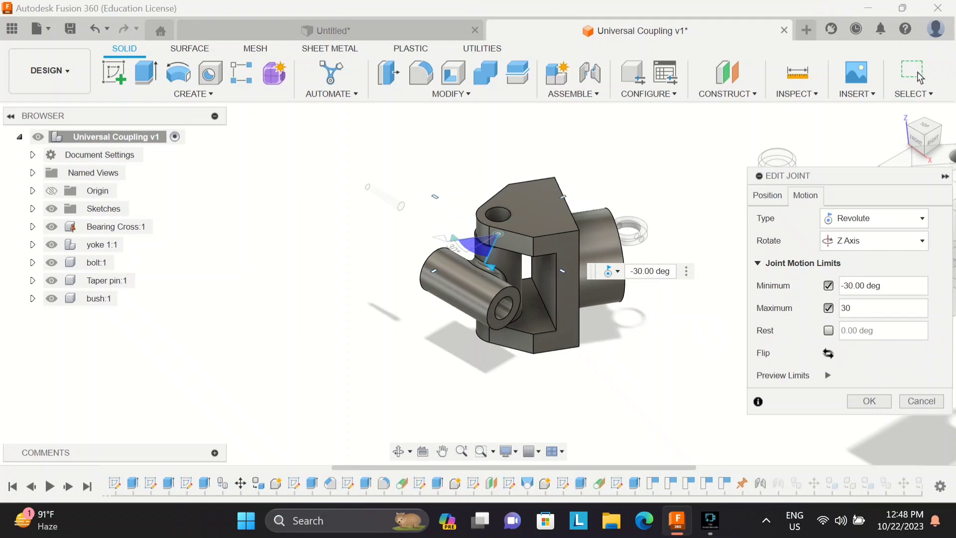
key(Return)
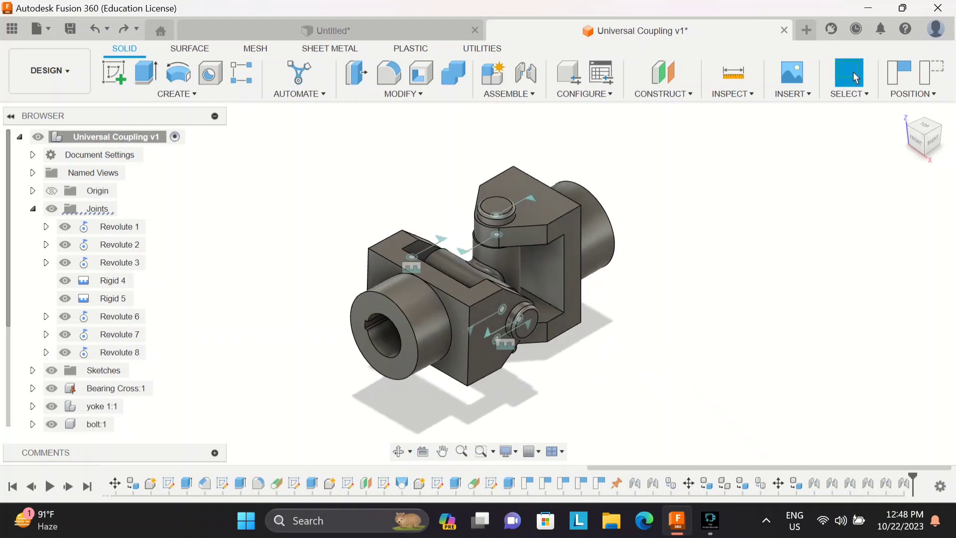
- Collapse the list of joints and switch the design to the Render workspace
click(32, 209)
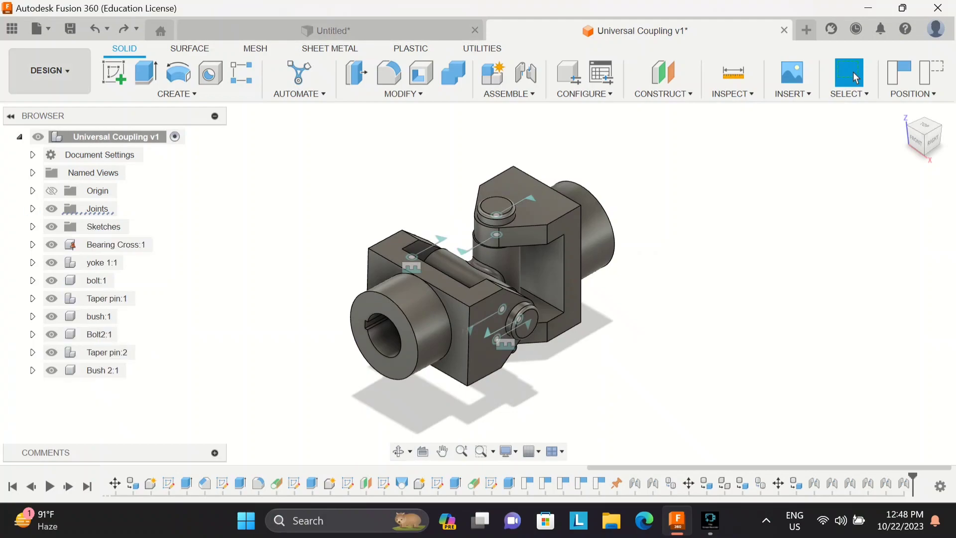
click(50, 70)
click(36, 160)
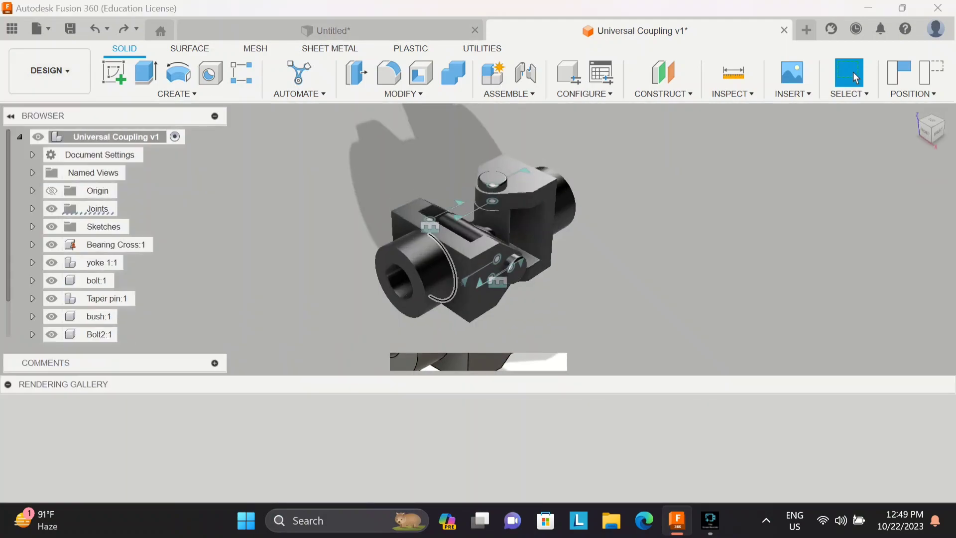